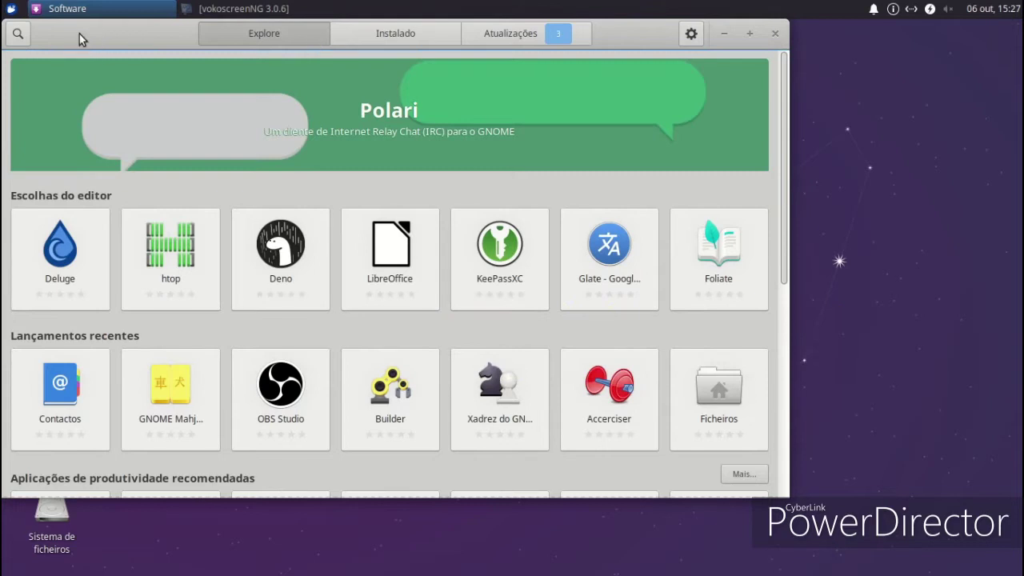
- Browse the featured applications in the software store and the full application list of the Áudio e Vídeo category
scroll(682, 208, down, 4)
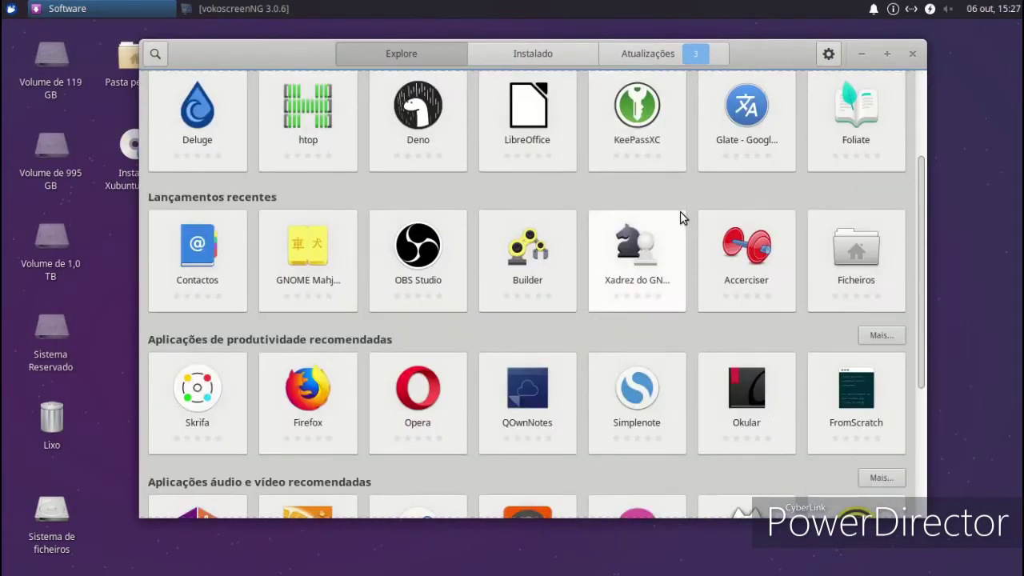
scroll(680, 216, down, 5)
scroll(648, 238, down, 1)
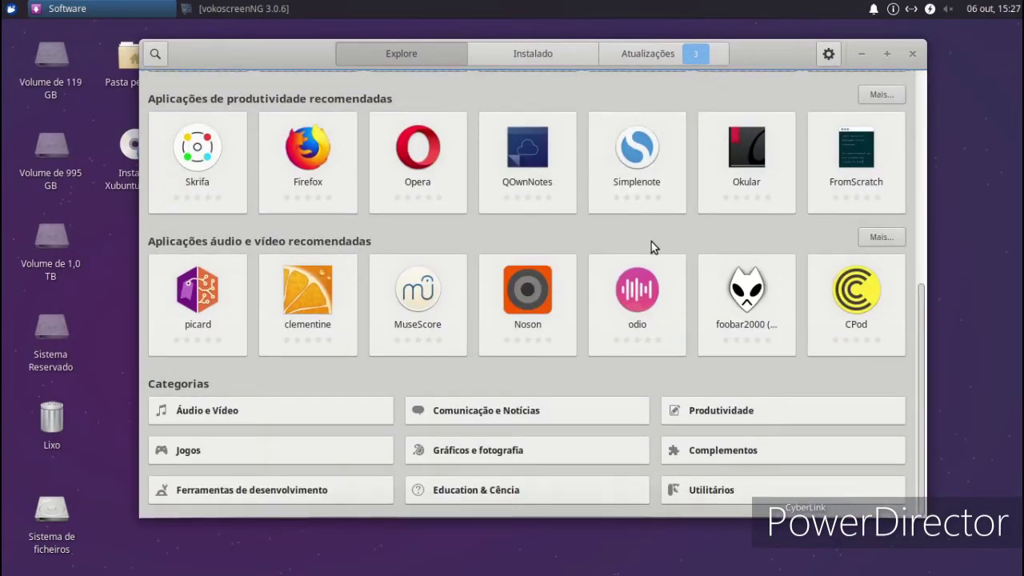
click(309, 414)
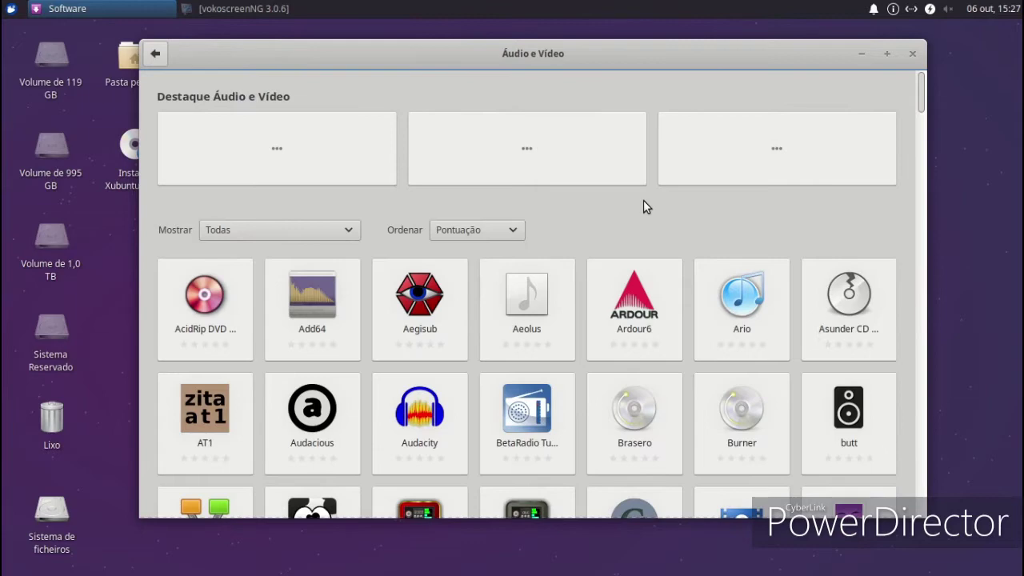
scroll(535, 375, down, 5)
scroll(535, 374, down, 8)
scroll(531, 373, down, 5)
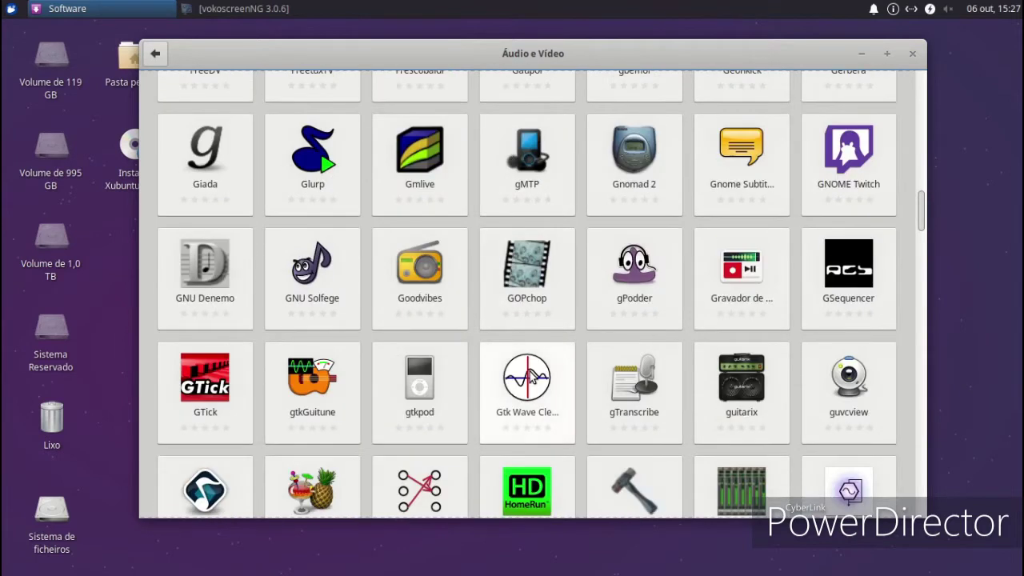
- View the details page of GOPchop, then return to the store's category overview
click(522, 267)
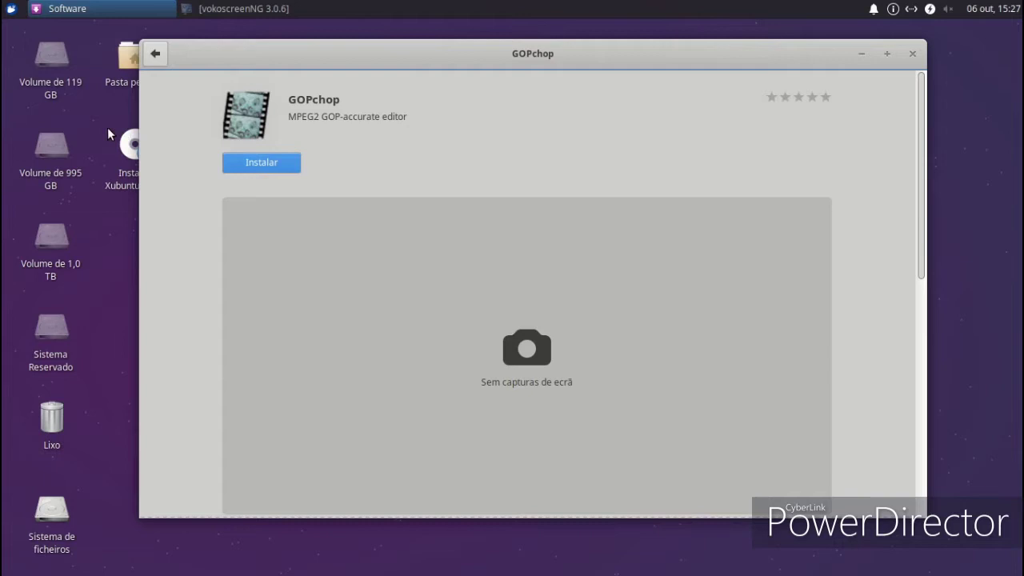
click(156, 53)
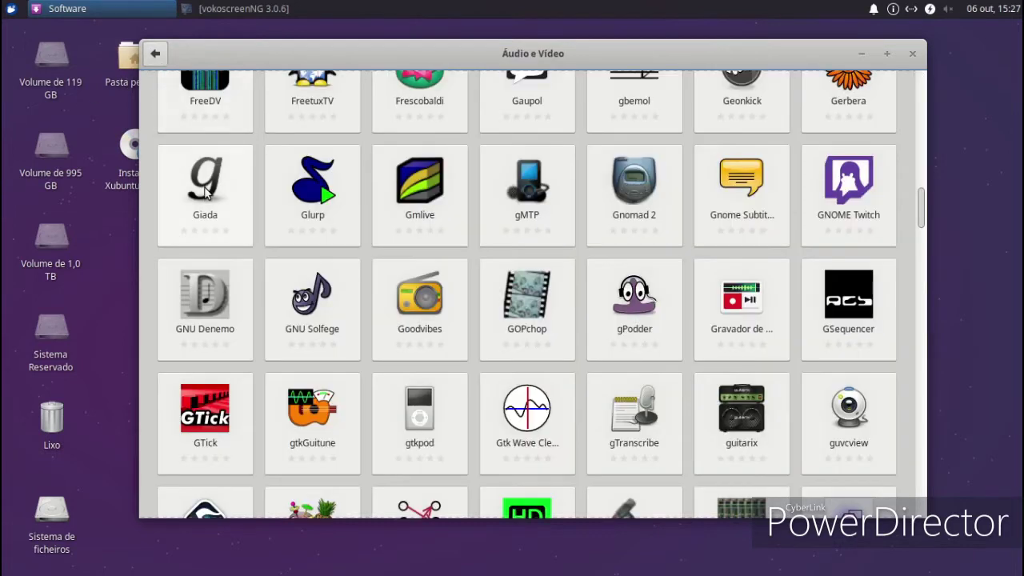
scroll(200, 188, down, 3)
click(156, 54)
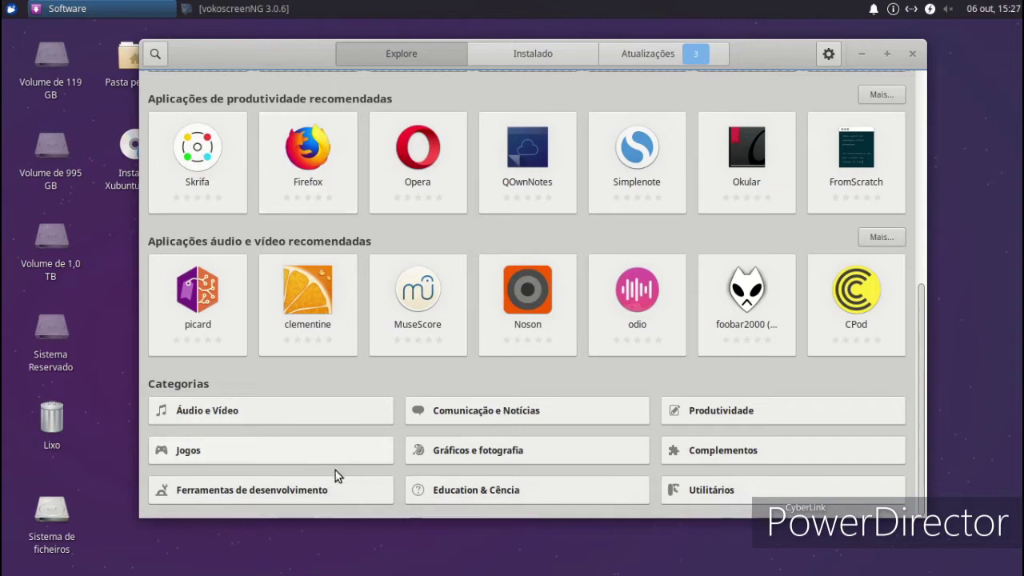
- Open the Ferramentas de desenvolvimento category and browse its applications
click(329, 491)
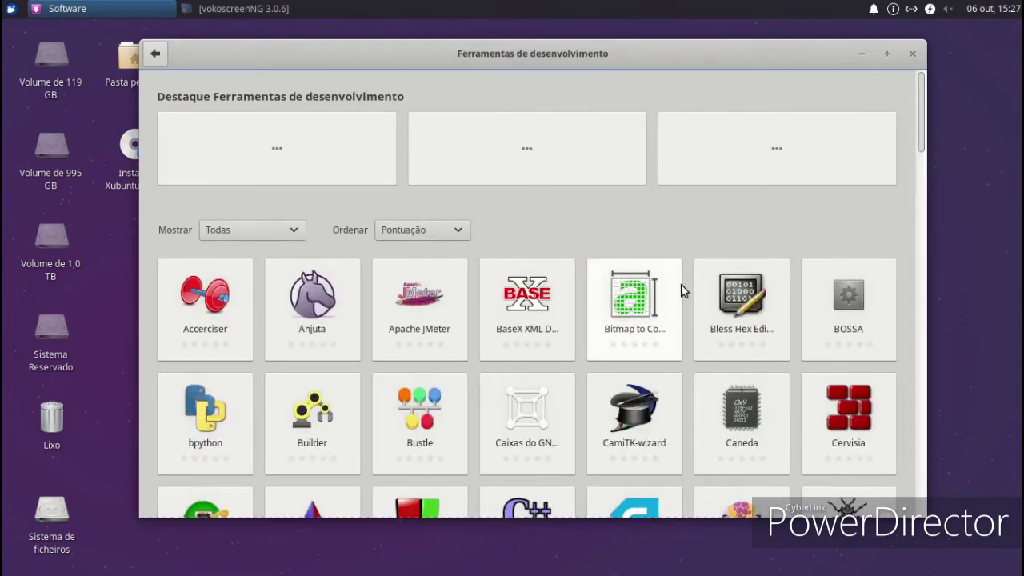
scroll(681, 284, down, 15)
scroll(678, 277, down, 3)
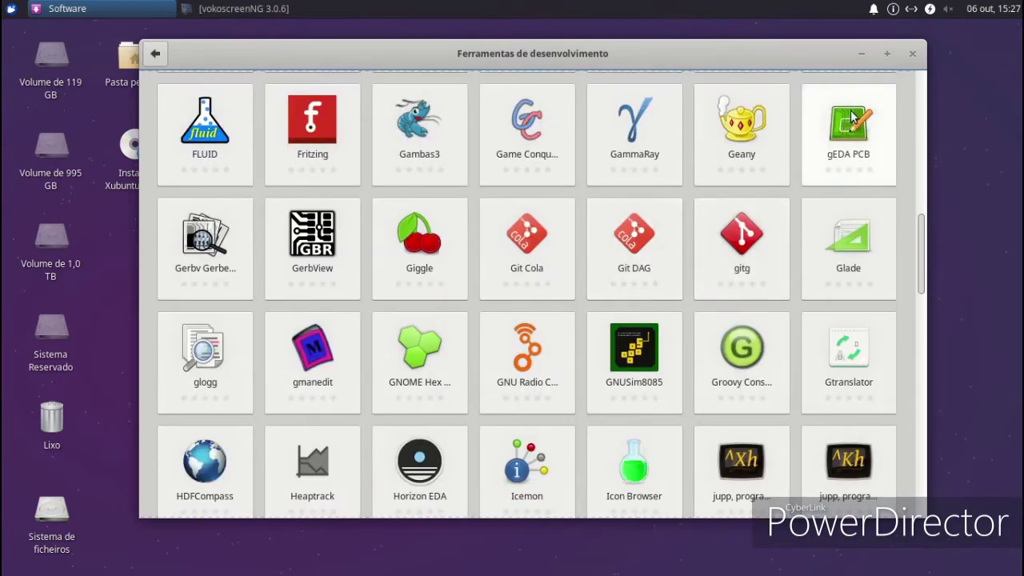
scroll(835, 217, up, 2)
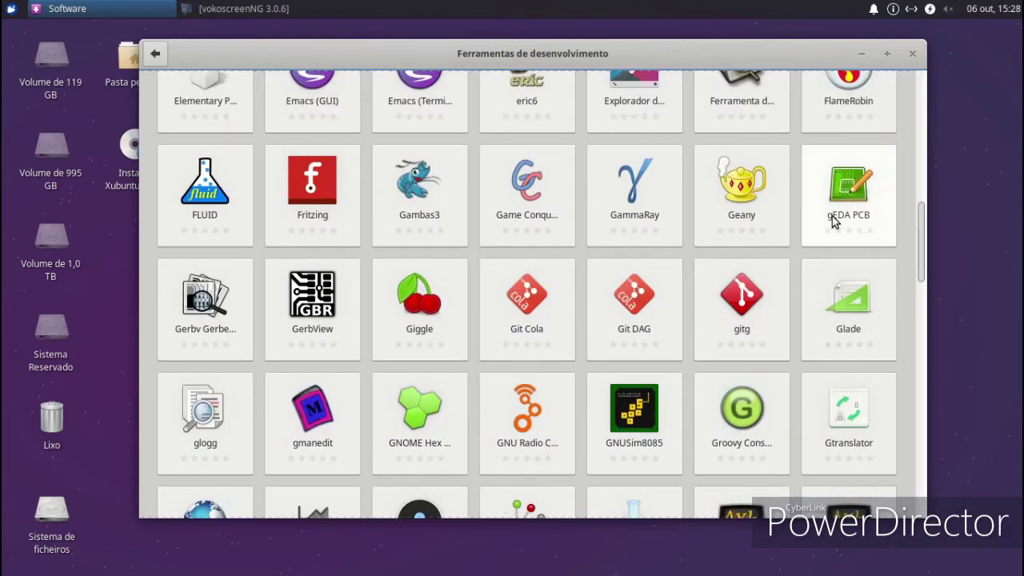
- Examine the details page of Glade, including its screenshot and description, and close the software store
click(837, 305)
scroll(580, 194, down, 3)
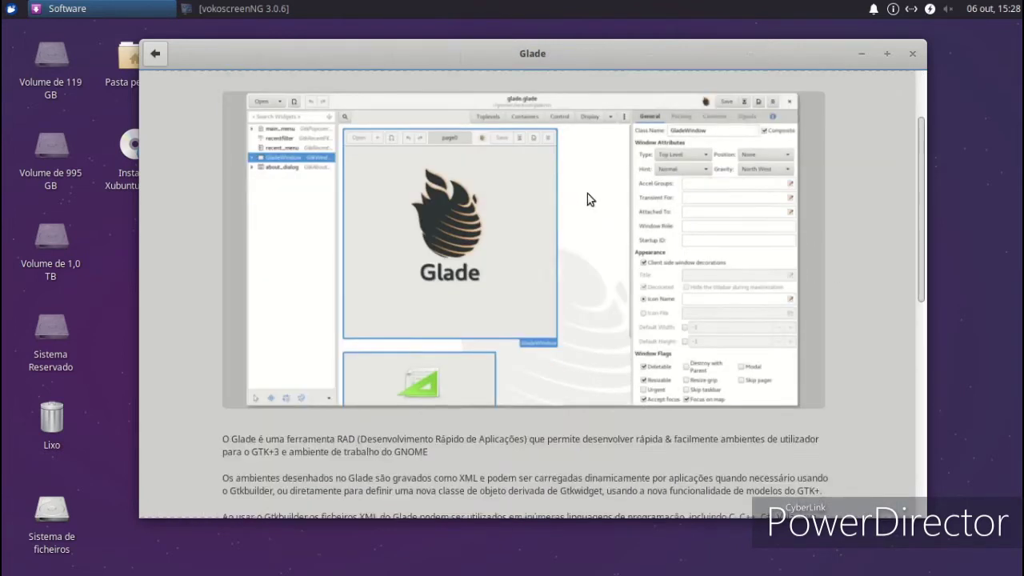
scroll(592, 197, up, 2)
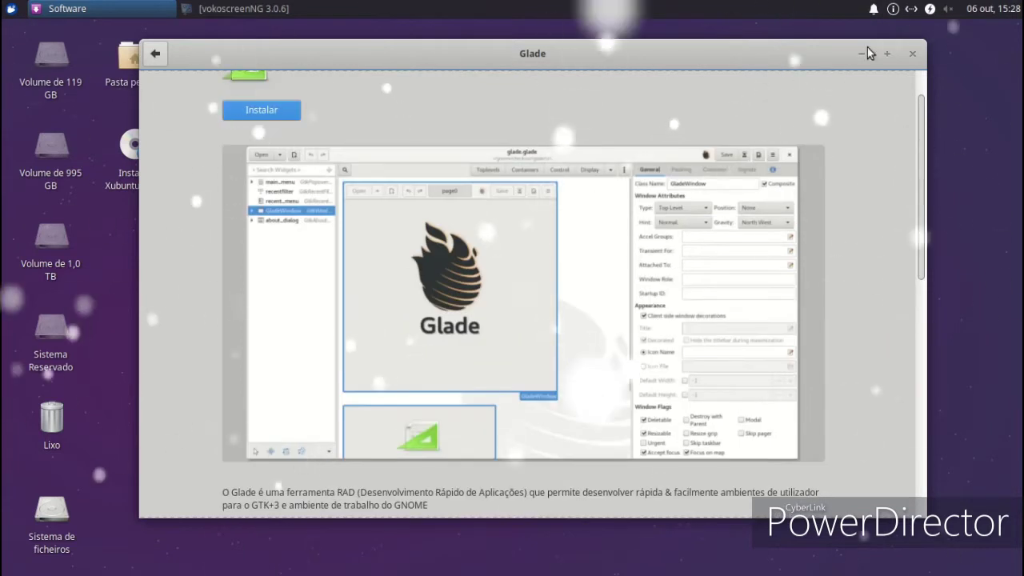
click(913, 52)
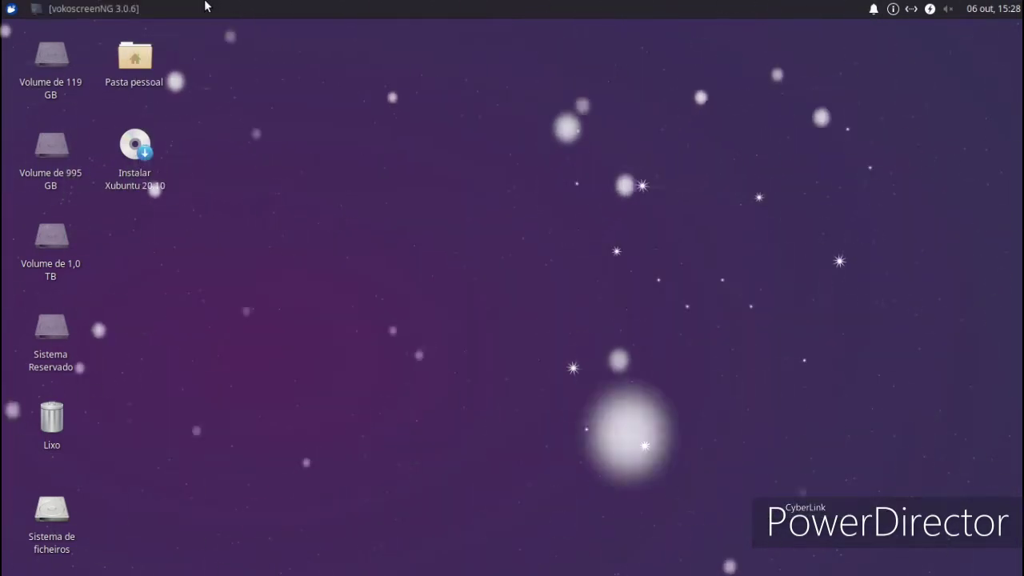
- Launch Calculadora MATE from the Acessórios applications
click(112, 8)
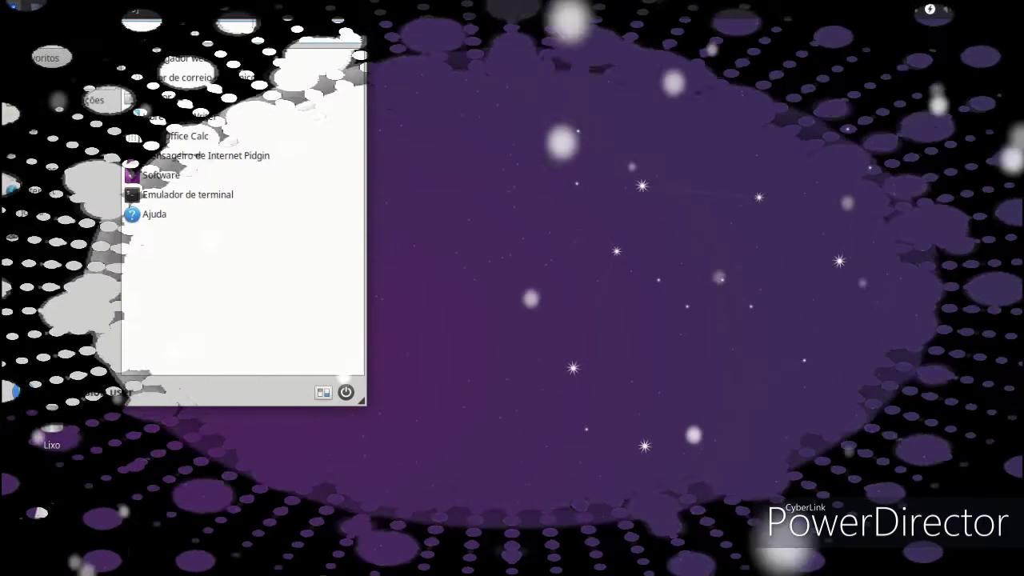
click(39, 131)
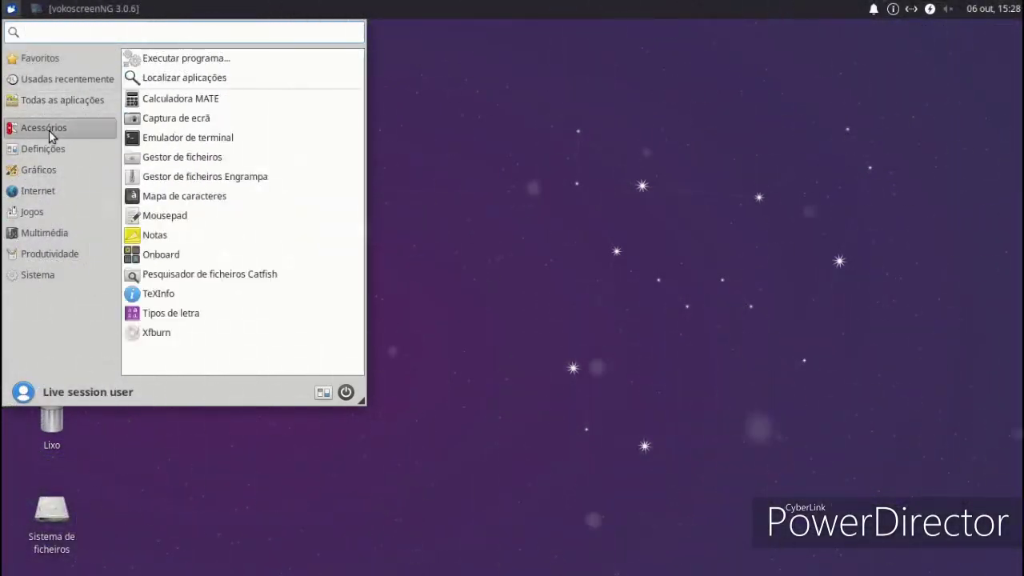
click(172, 99)
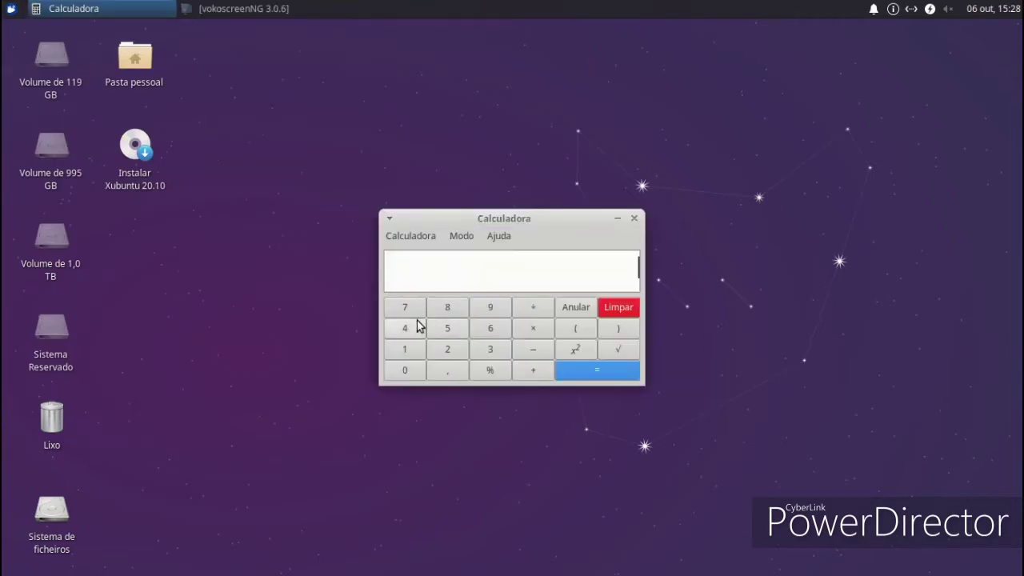
- Calculate 58+20+56 in the calculator and close it
click(434, 329)
click(433, 309)
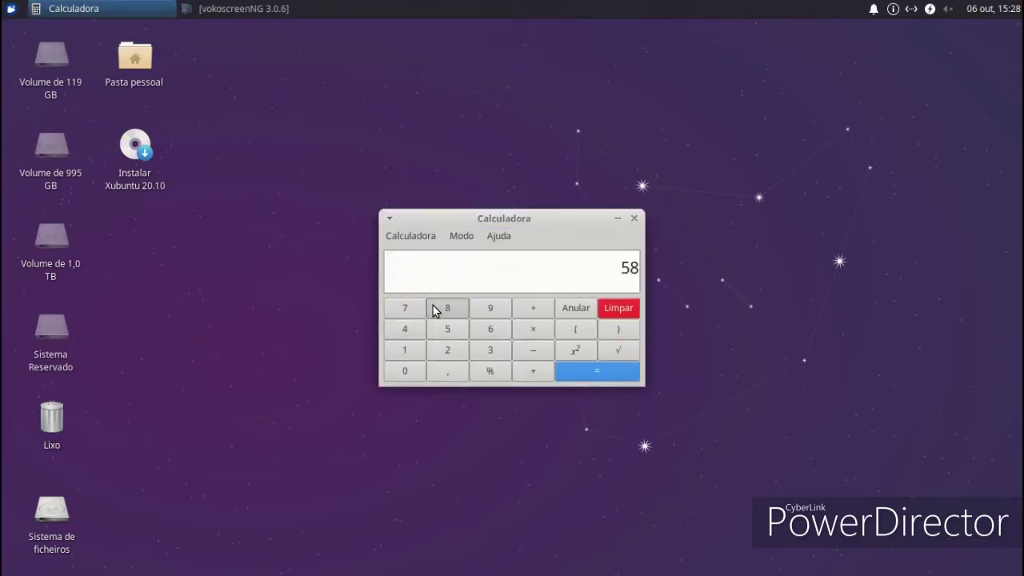
click(530, 374)
click(443, 354)
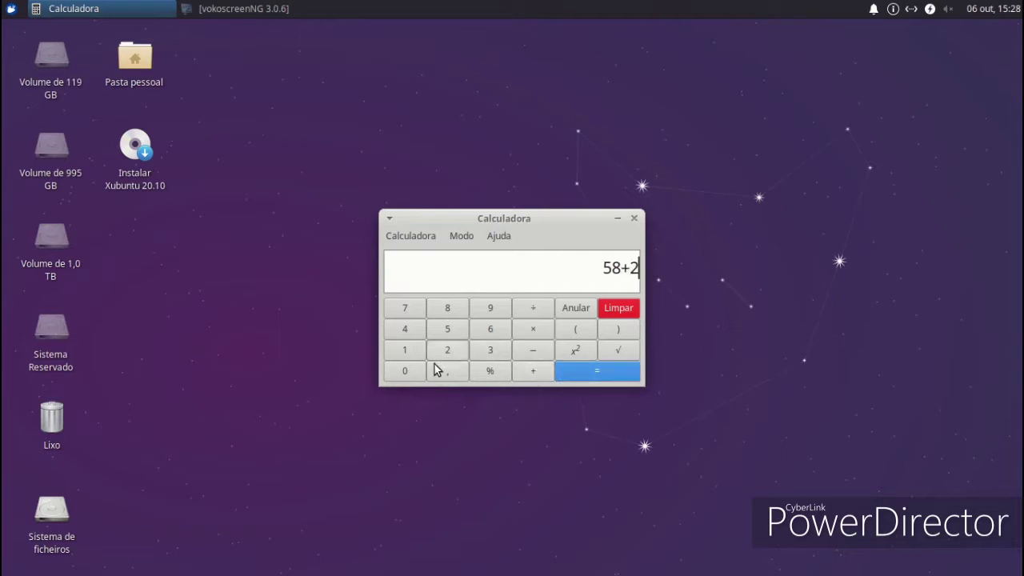
click(407, 371)
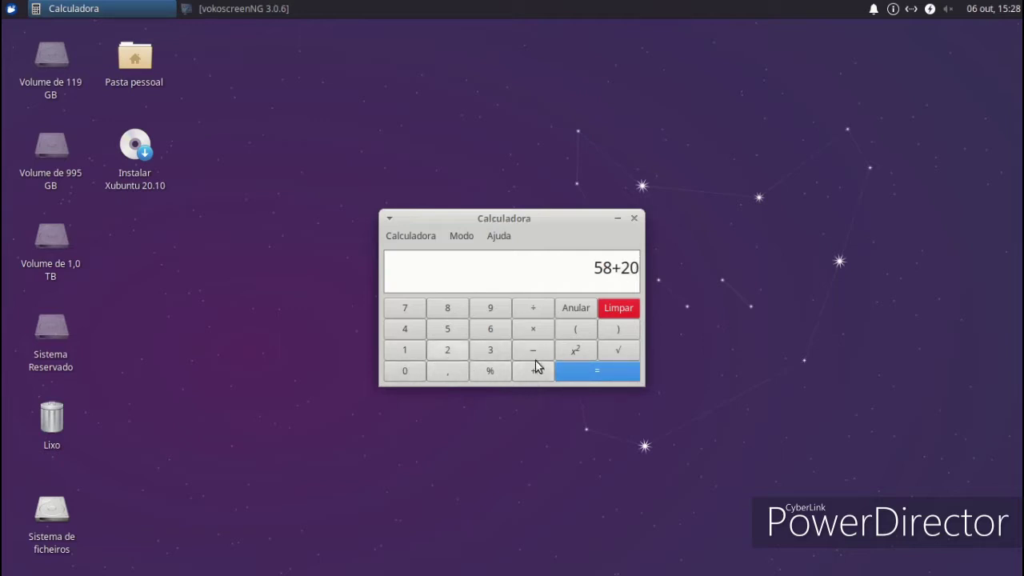
click(533, 372)
click(458, 333)
click(478, 333)
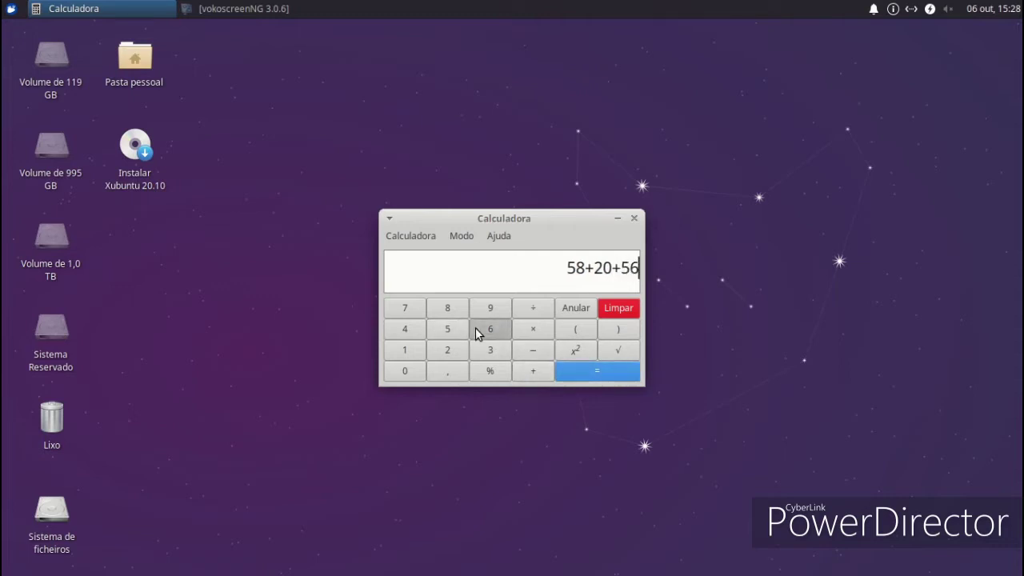
click(562, 369)
click(635, 217)
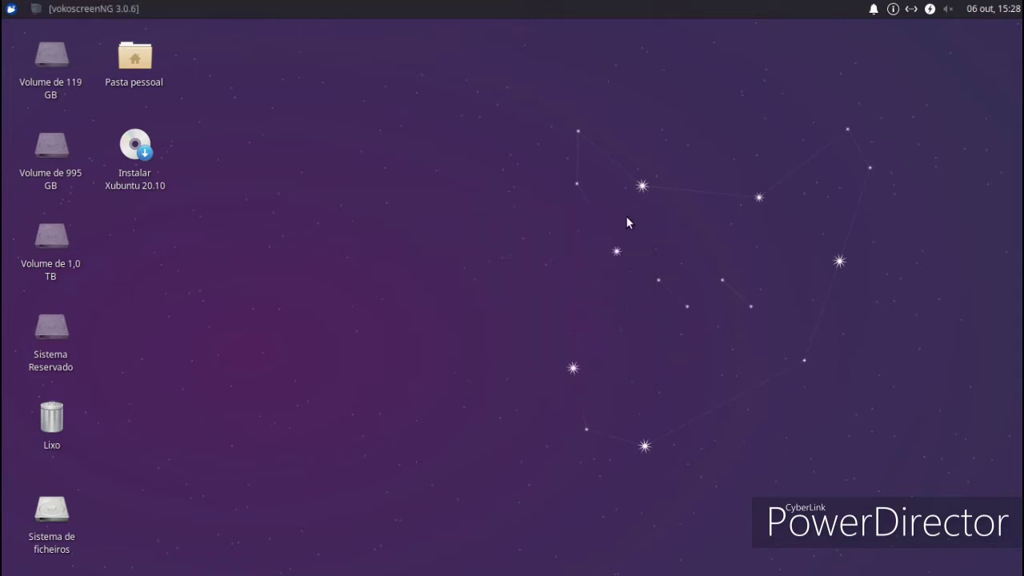
- Launch the terminal emulator and move its window to the middle of the desktop
click(9, 9)
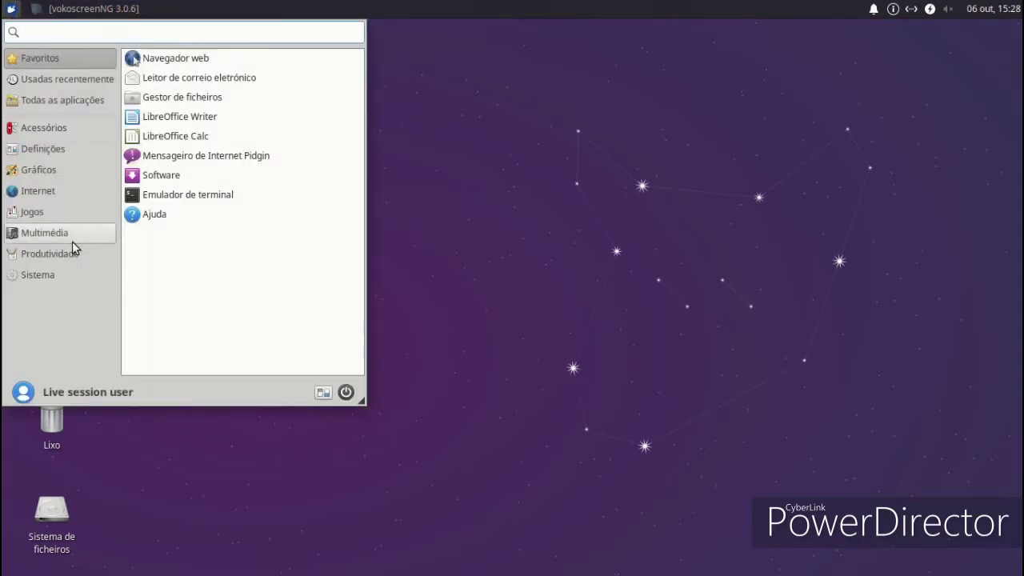
click(210, 196)
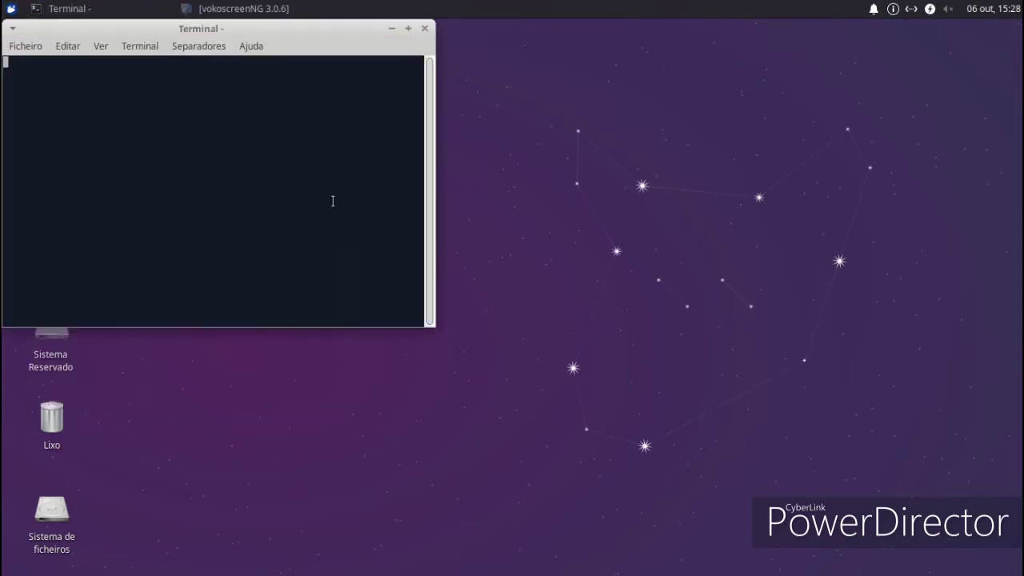
drag(215, 24, 376, 67)
drag(297, 75, 561, 184)
click(462, 201)
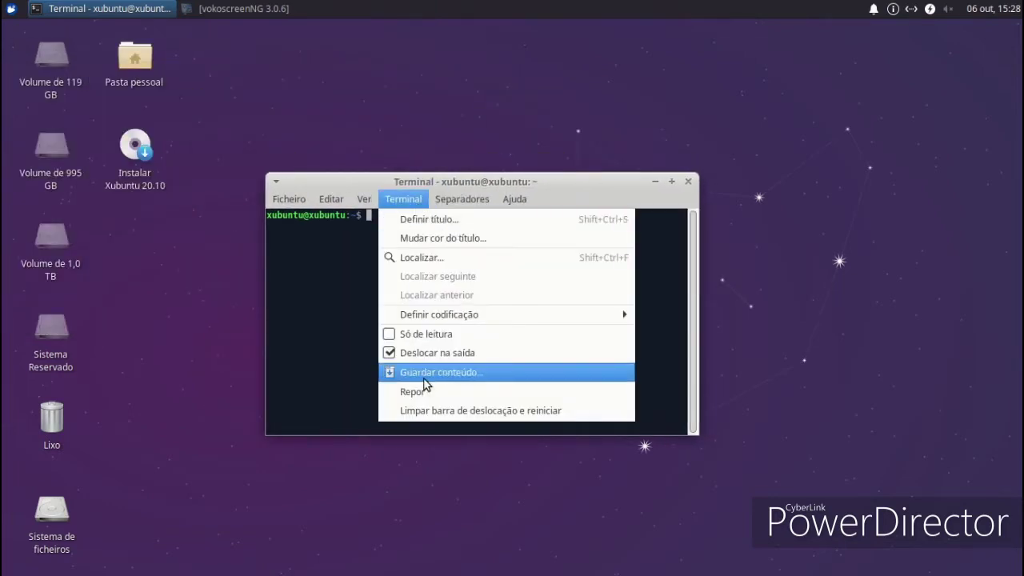
click(403, 199)
click(375, 201)
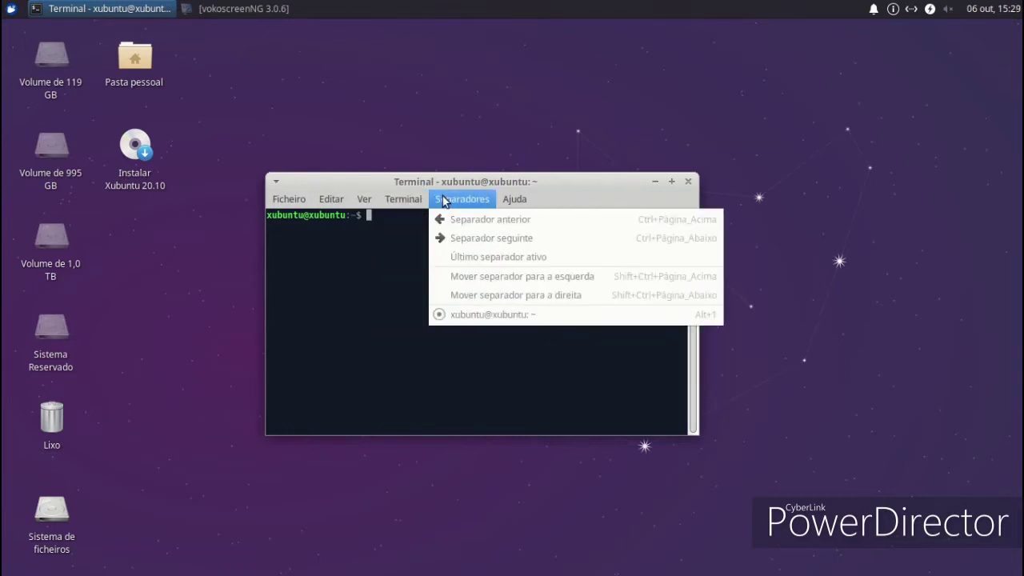
mouse_move(322, 201)
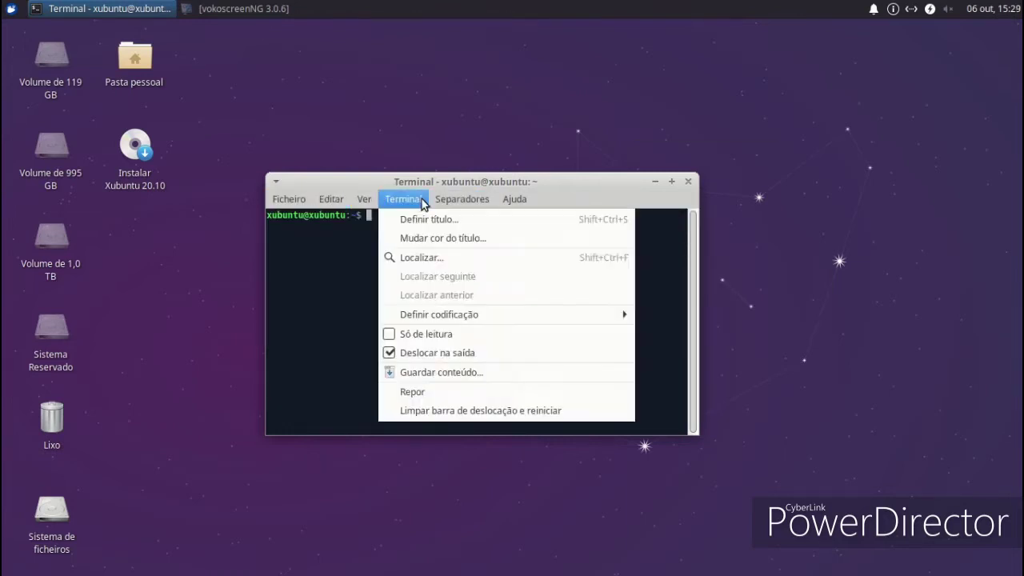
mouse_move(438, 202)
mouse_move(392, 201)
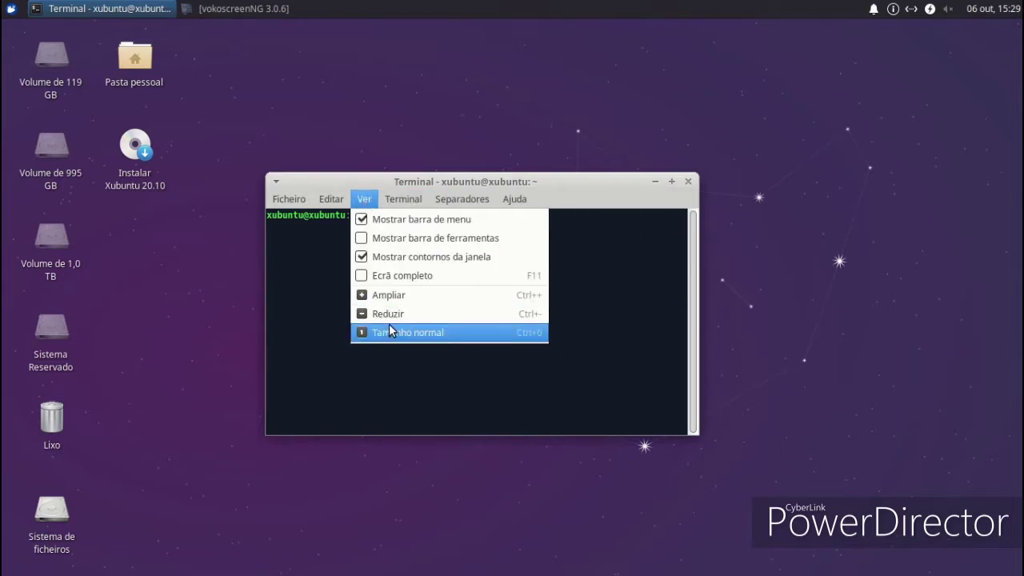
- Open the terminal's preferences and review the Aparência, Cores and Compatibilidade settings
click(344, 333)
click(313, 116)
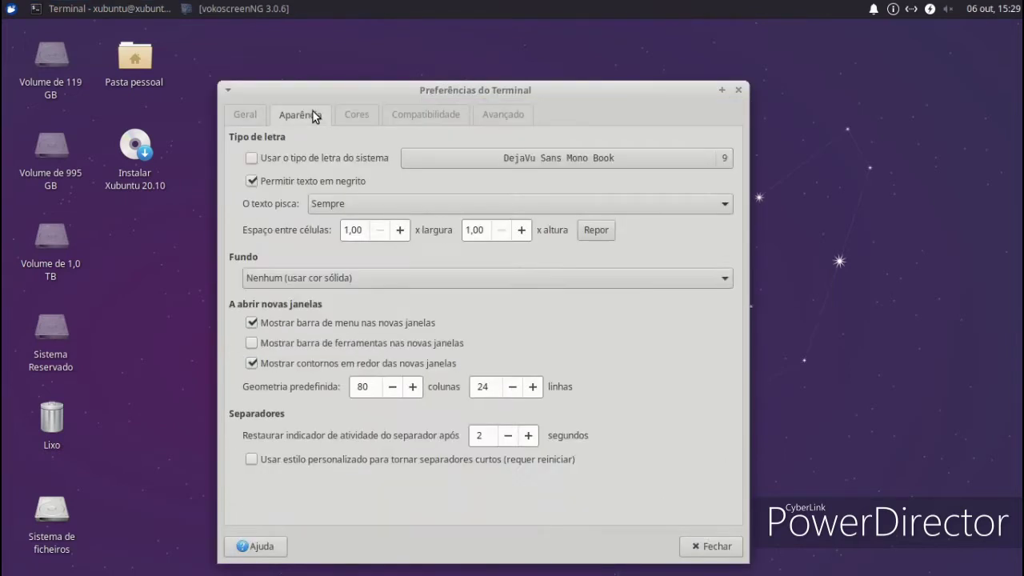
click(354, 114)
click(407, 117)
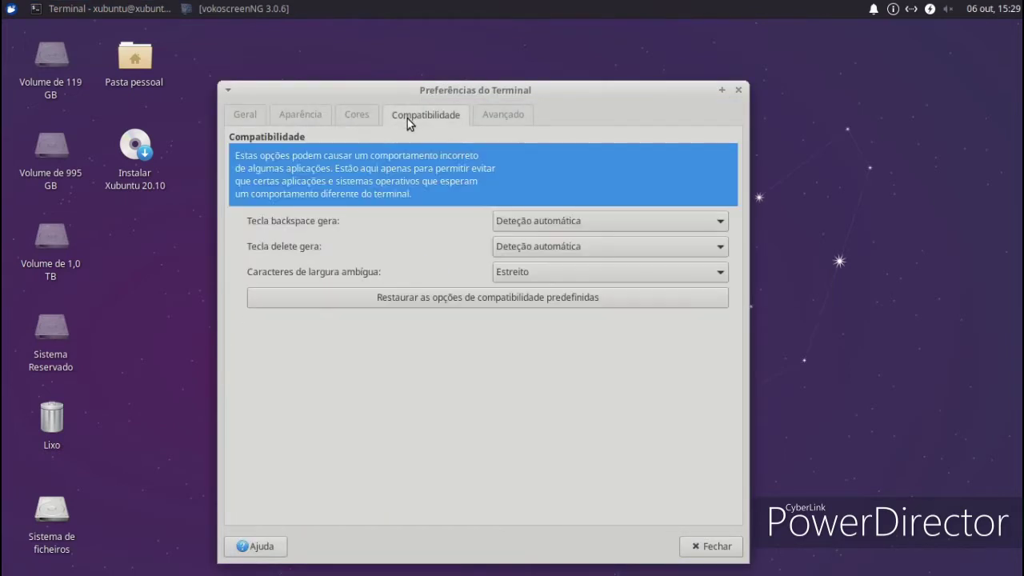
- In the terminal's colour preferences, enable the system theme colours and the variable background per tab, and disable the custom selected-text and bold-text colours
click(357, 119)
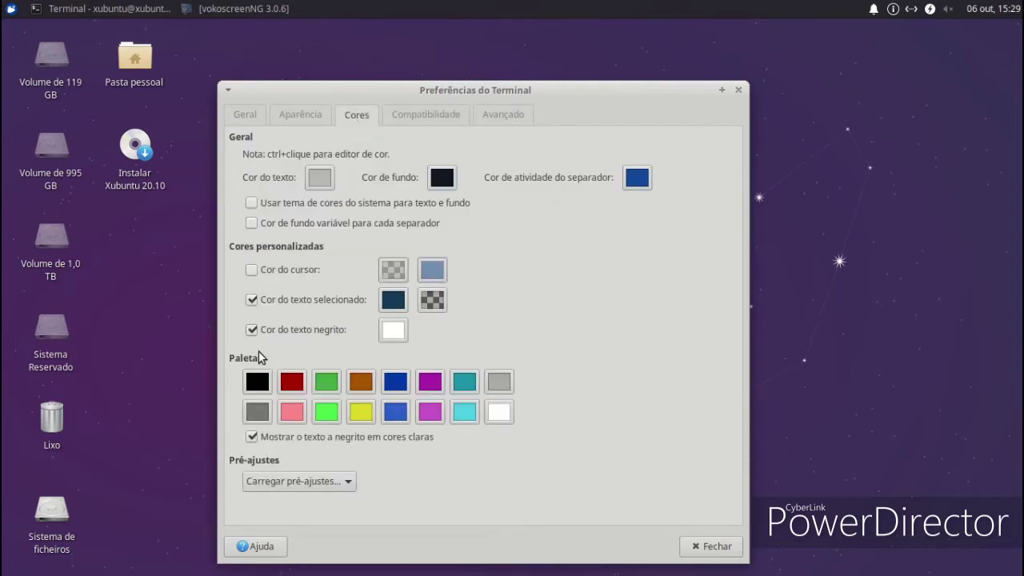
click(250, 228)
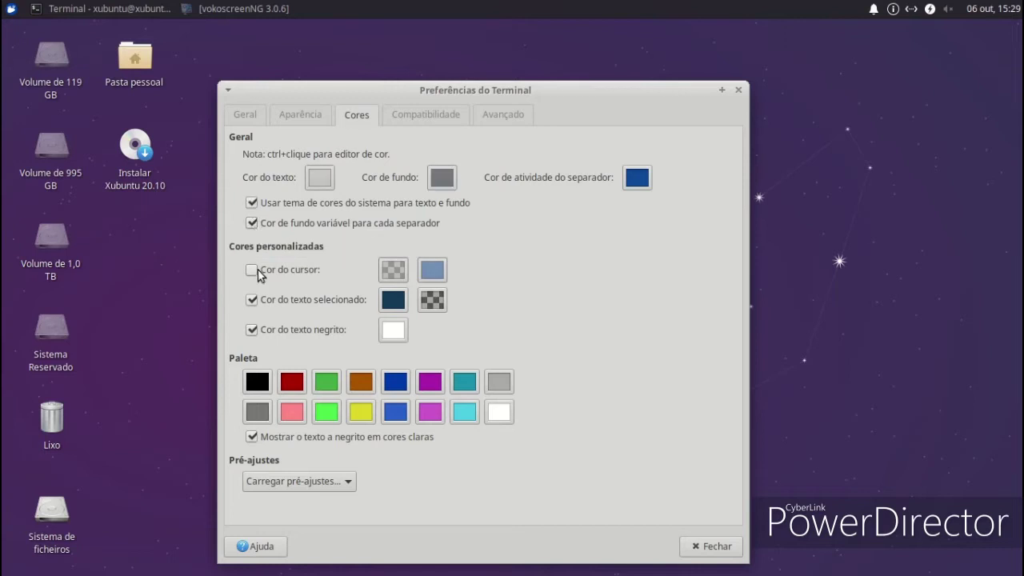
click(253, 301)
click(253, 330)
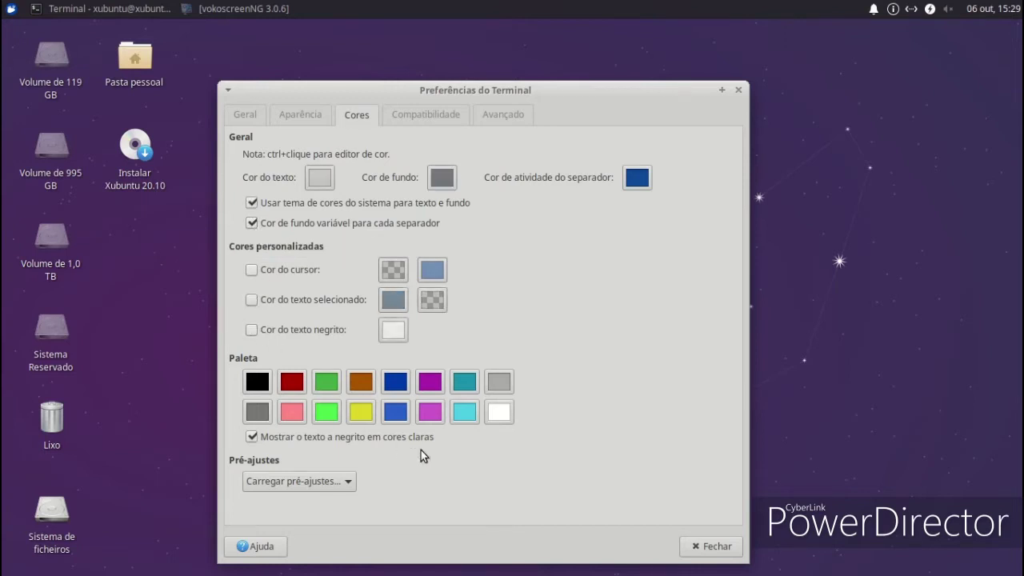
- Close the terminal's preferences and the terminal window
click(688, 549)
drag(489, 184, 478, 138)
click(676, 139)
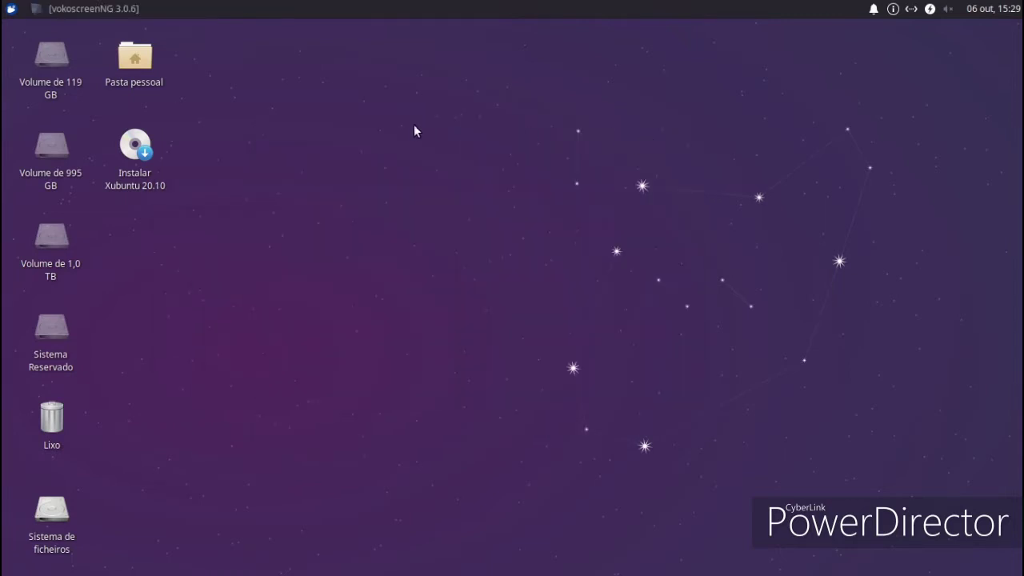
- Open the desktop settings (Definições do ambiente de trabalho) with the wallpaper choices
right_click(374, 138)
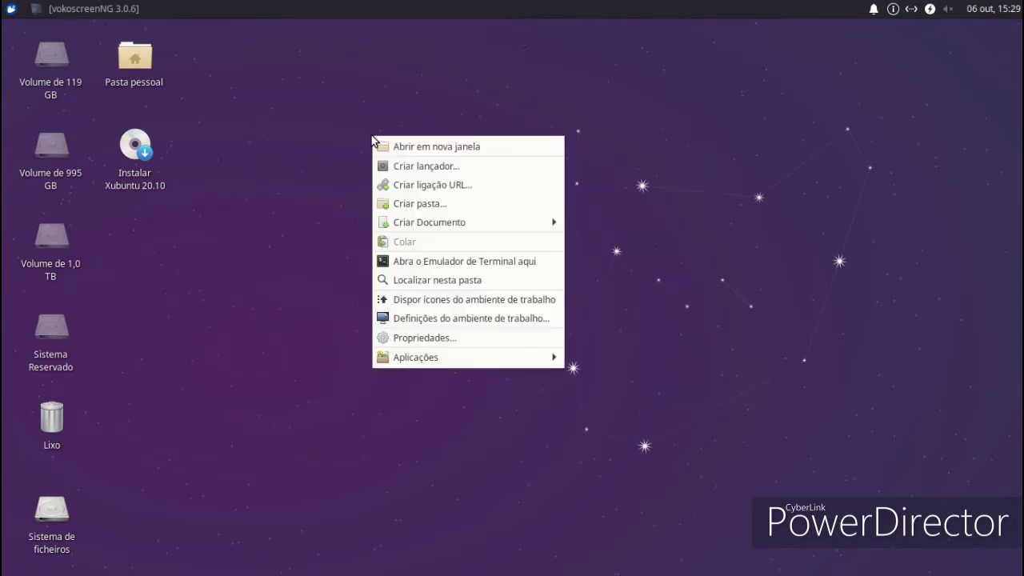
click(424, 322)
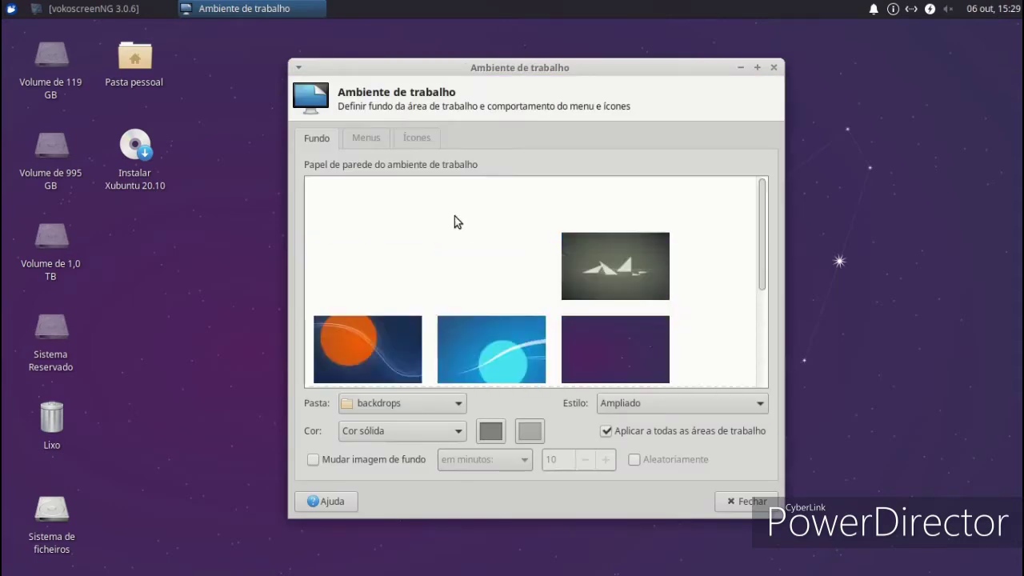
- Try the green wheat field wallpaper and the dark mountain meadow wallpaper on the desktop
scroll(484, 228, down, 3)
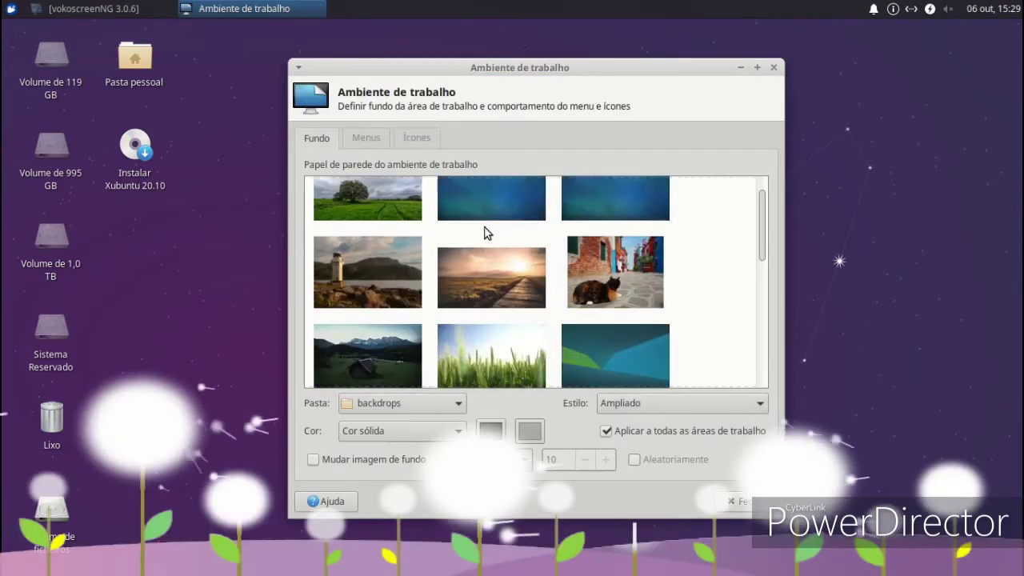
scroll(488, 244, down, 1)
click(491, 264)
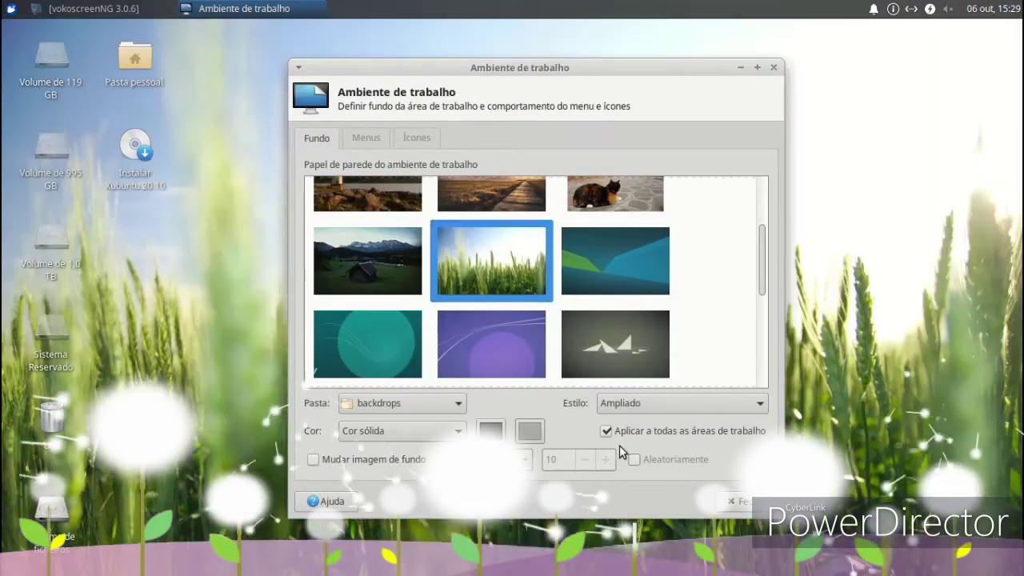
click(333, 246)
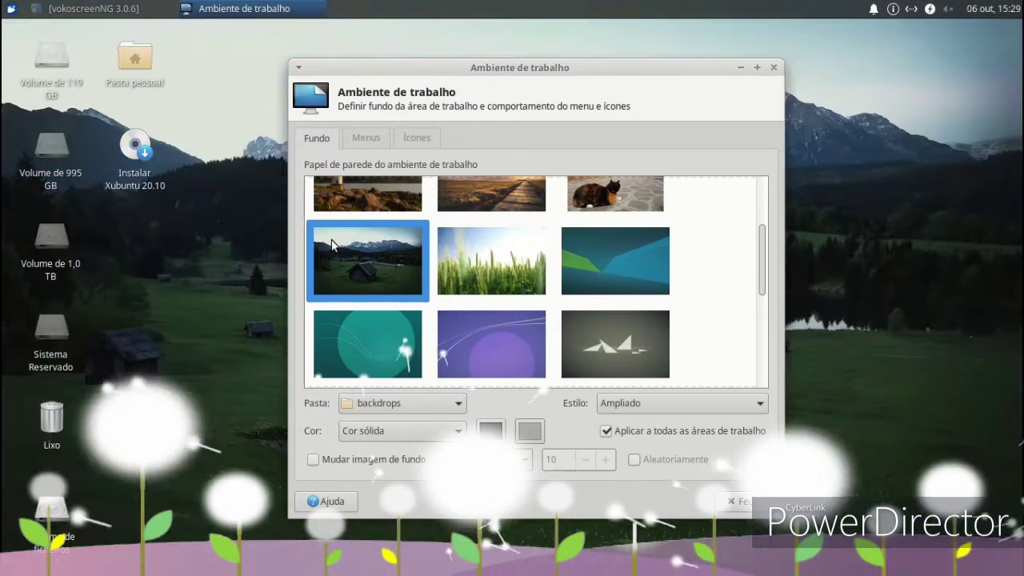
- Set the desktop wallpaper to the blue image with the cyan circle and close the desktop settings
scroll(431, 233, down, 3)
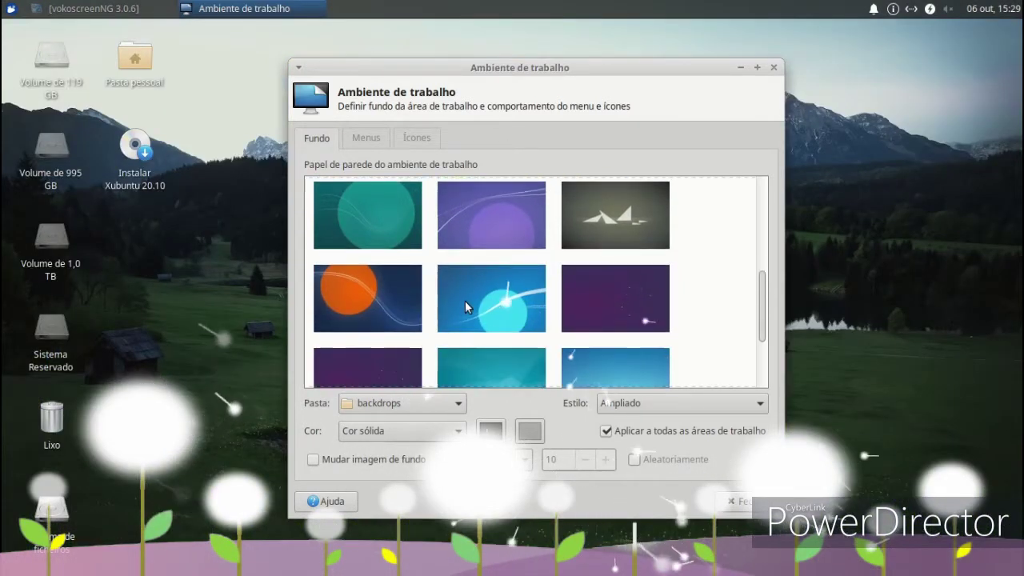
click(465, 304)
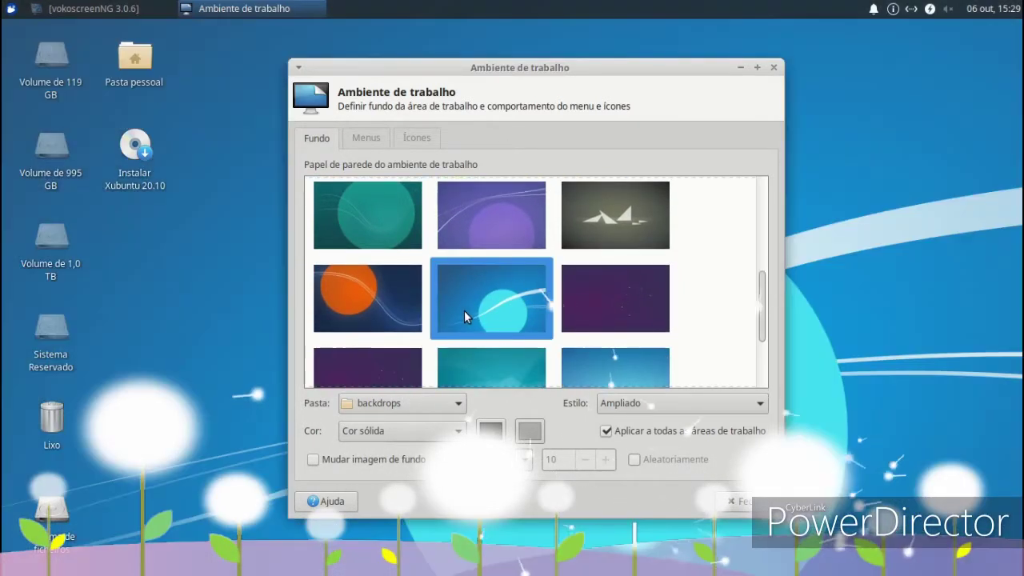
click(732, 491)
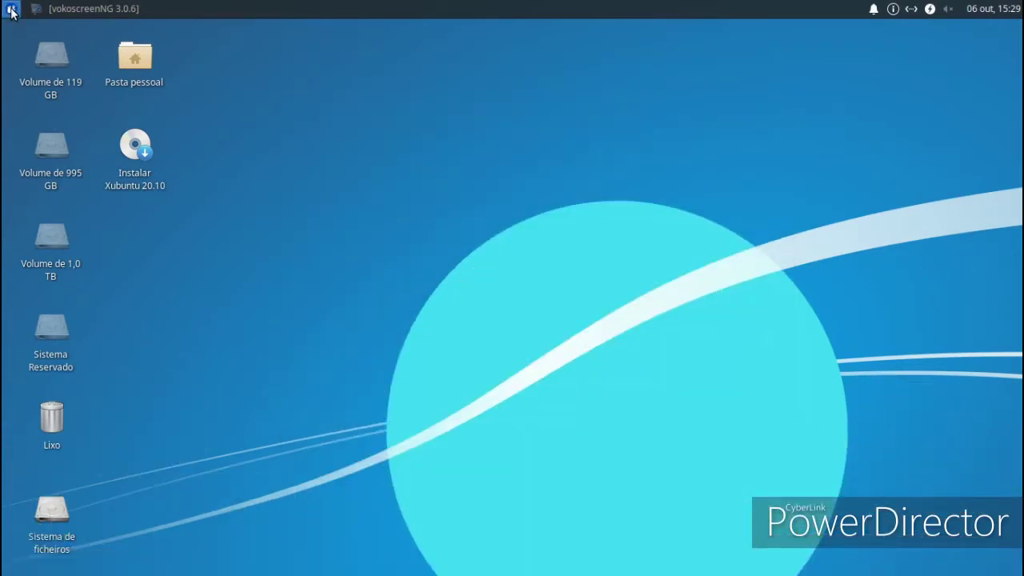
- In the Aparência settings, set the desktop style to Greybird-dark and close the settings
click(11, 8)
click(323, 393)
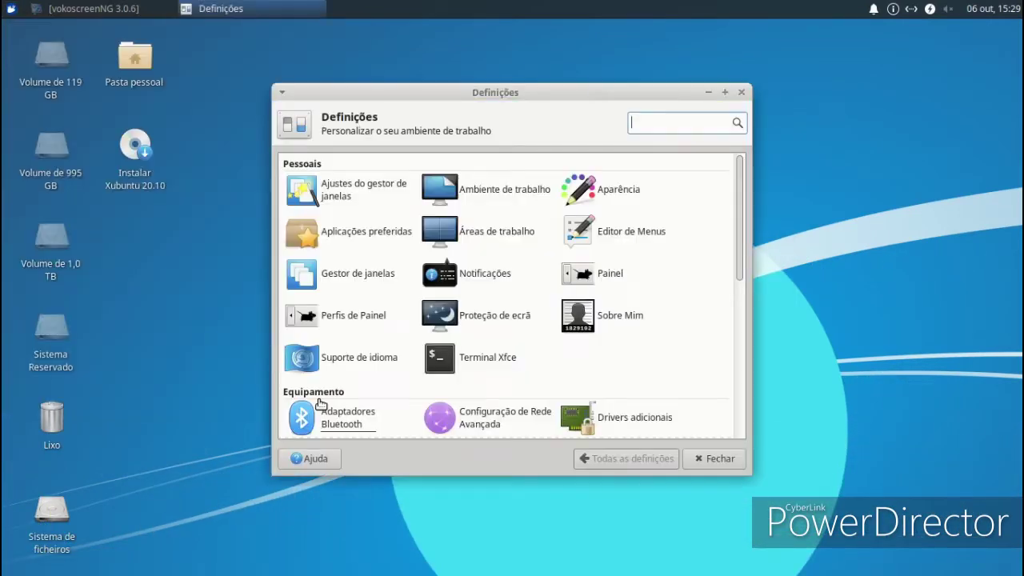
click(617, 190)
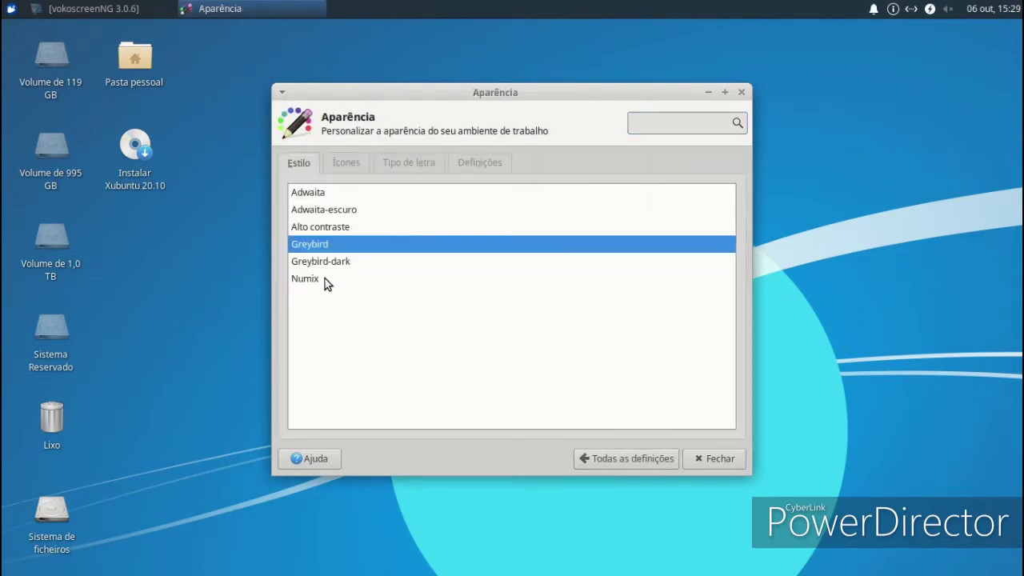
click(325, 265)
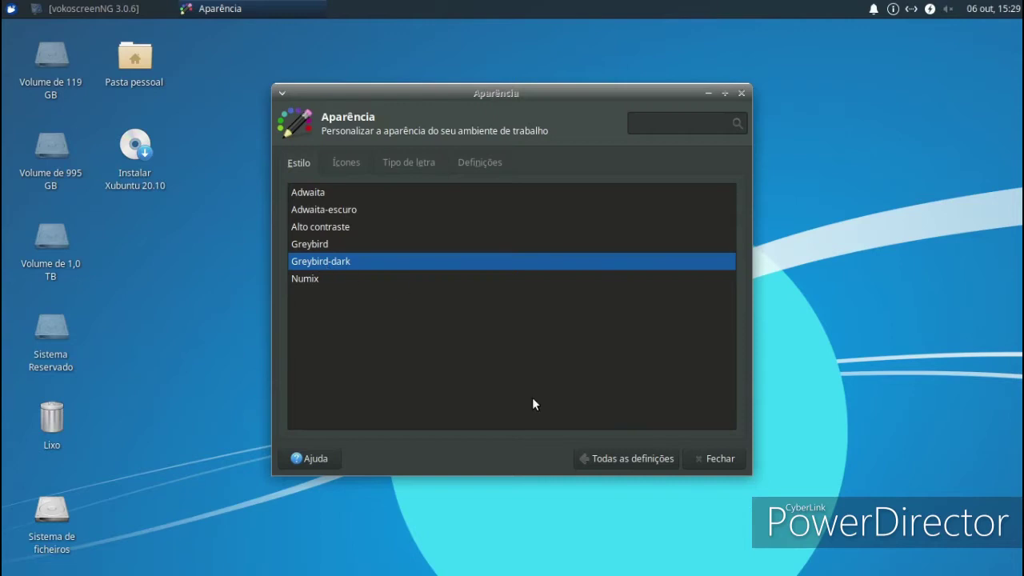
click(716, 460)
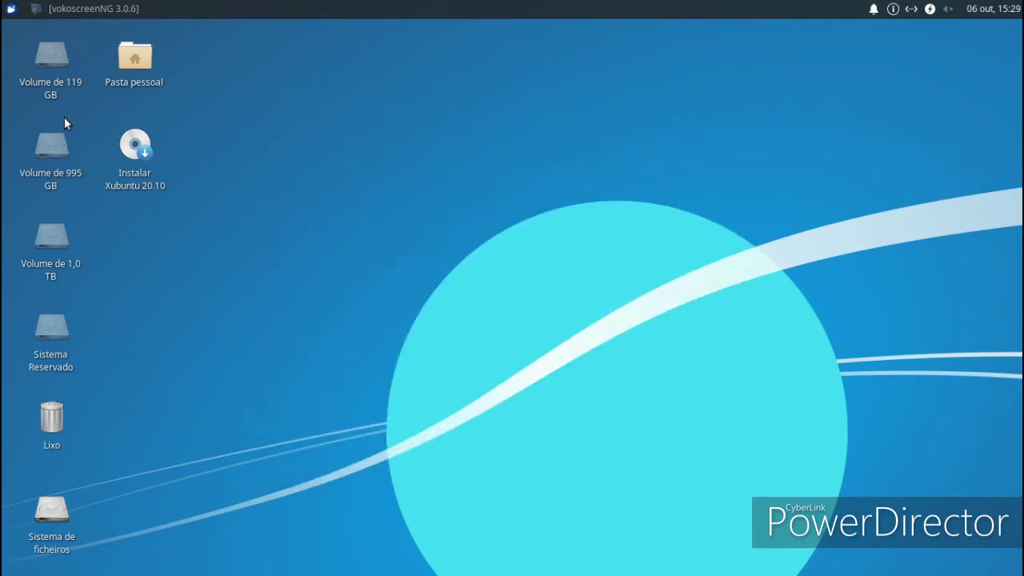
- Enlarge the applications menu slightly and launch LibreOffice from the Produtividade category
click(11, 9)
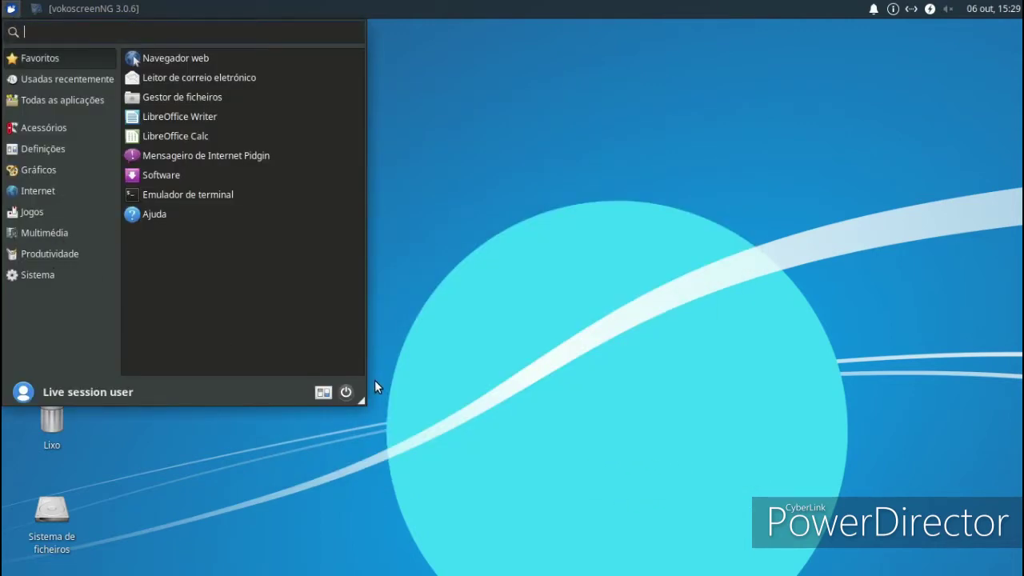
drag(359, 403, 401, 430)
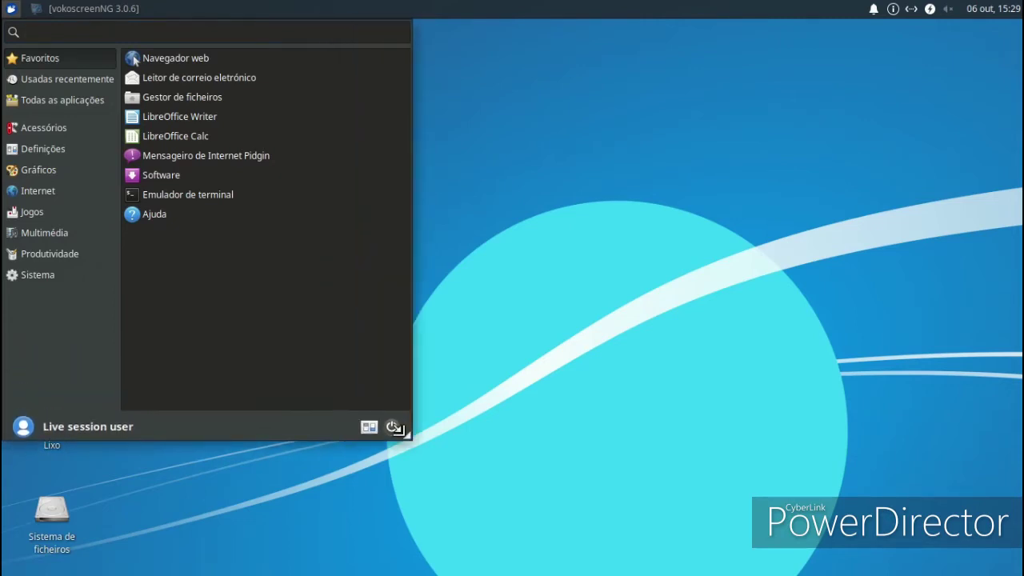
click(82, 253)
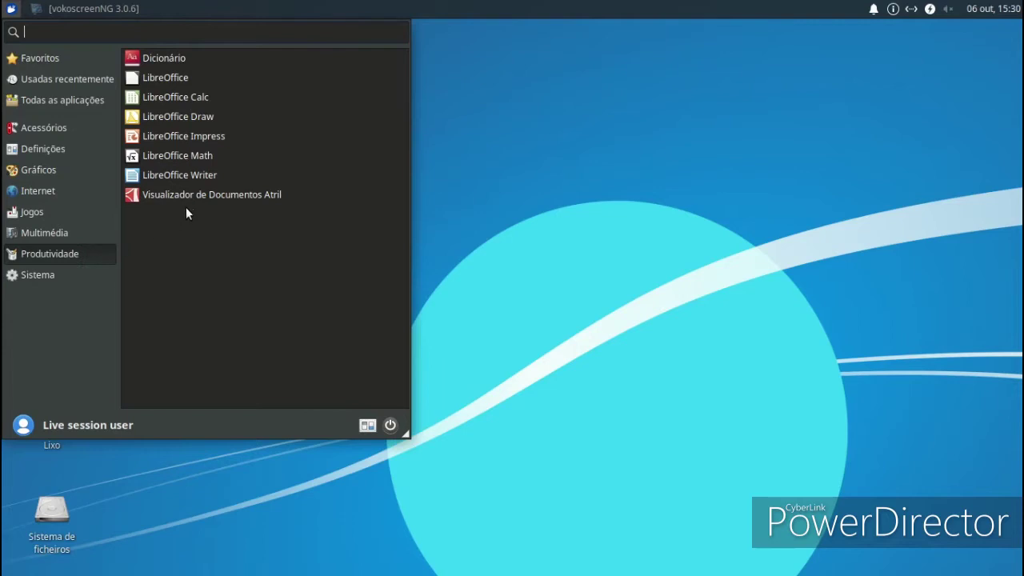
click(170, 82)
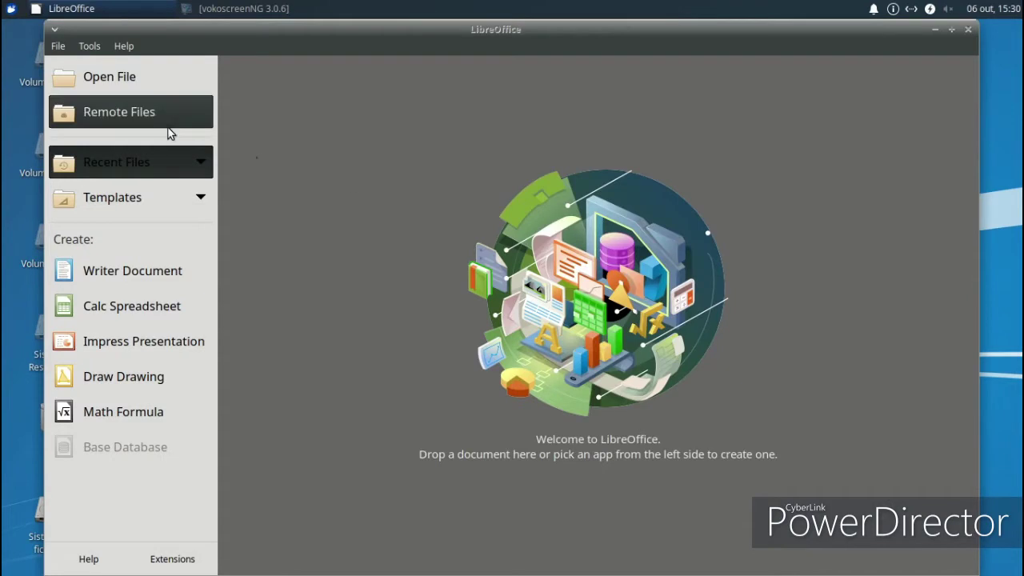
- Create a new presentation from the Focus template, dismissing the tip of the day
click(58, 47)
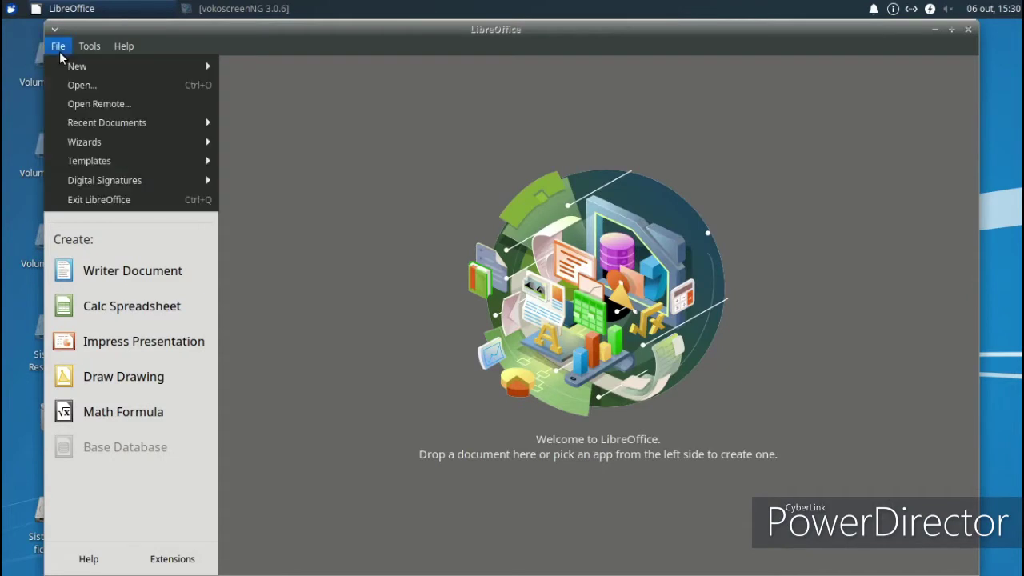
mouse_move(206, 68)
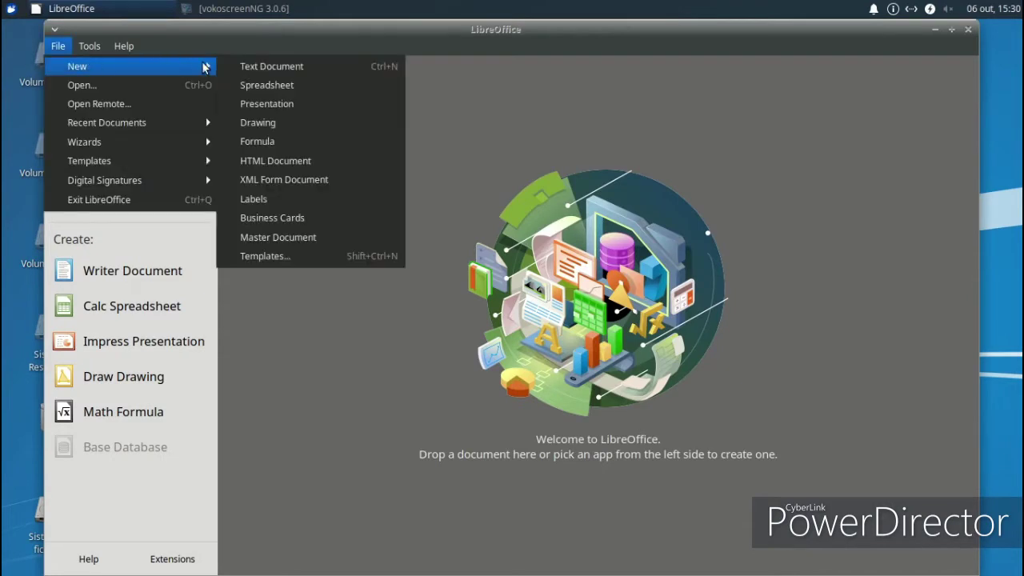
click(284, 104)
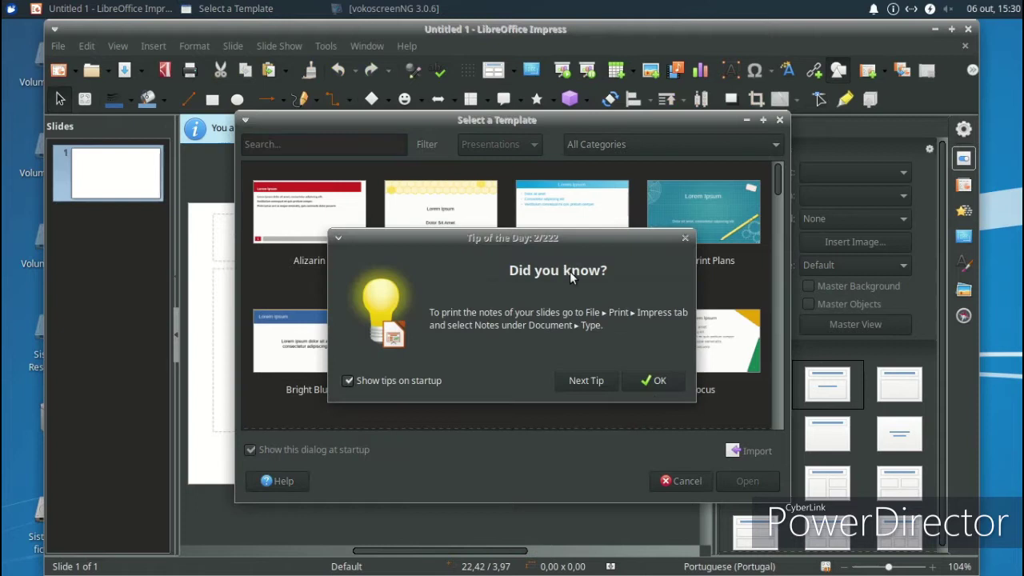
click(665, 385)
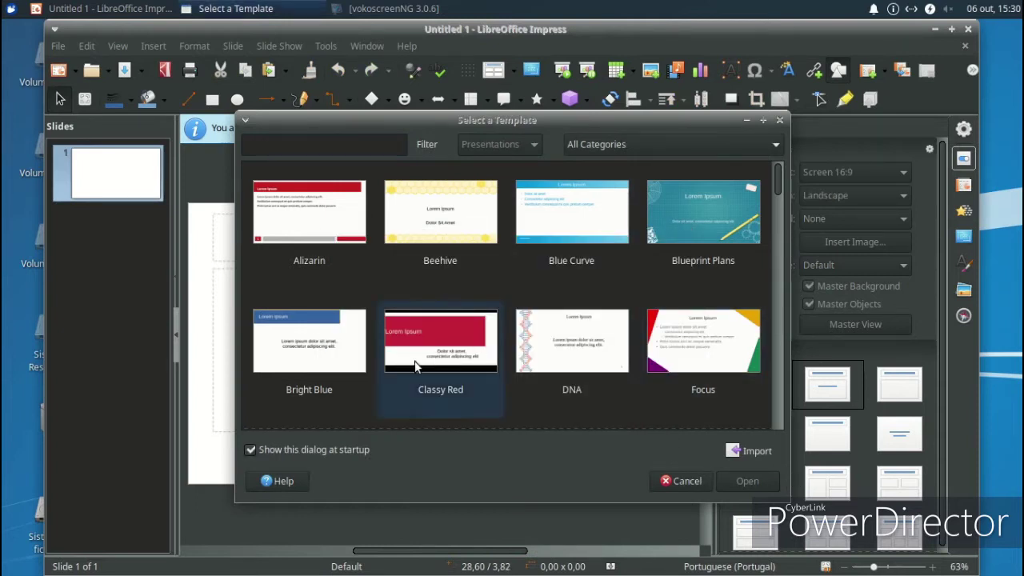
click(669, 352)
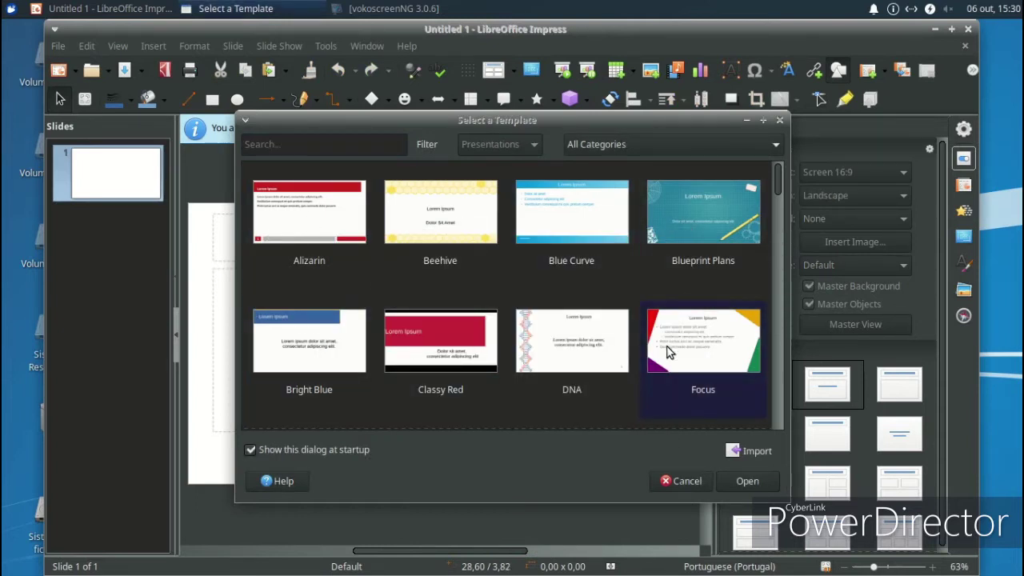
click(749, 483)
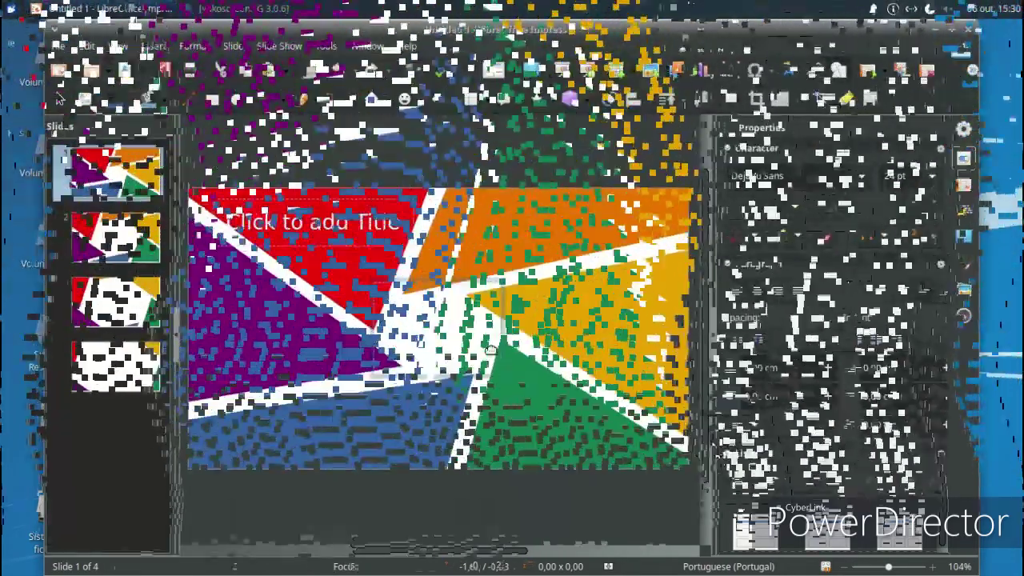
- Enter the presenter's first name followed by "linux" in the central text box of the first slide
click(487, 348)
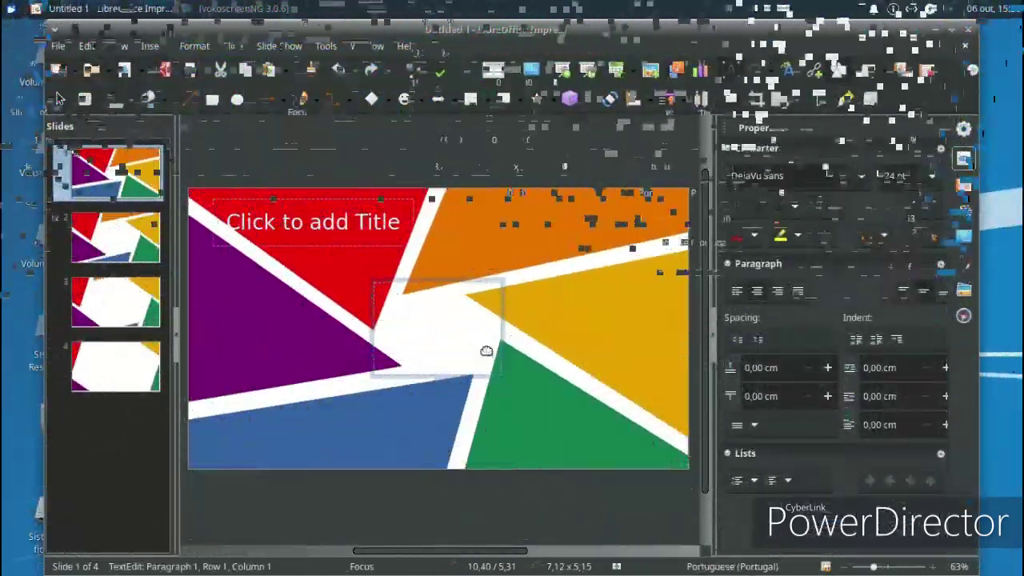
text(Jose )
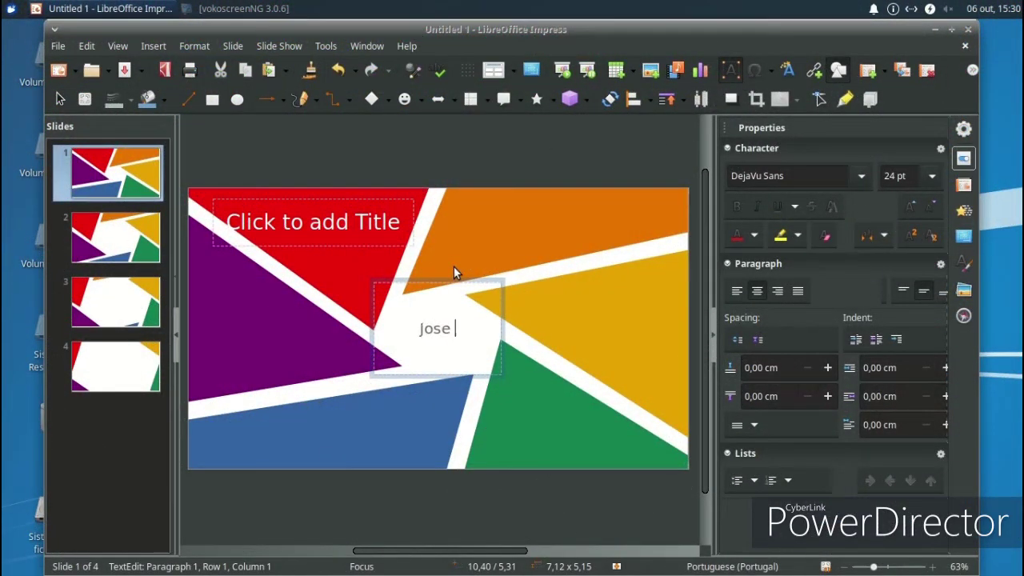
text(linux)
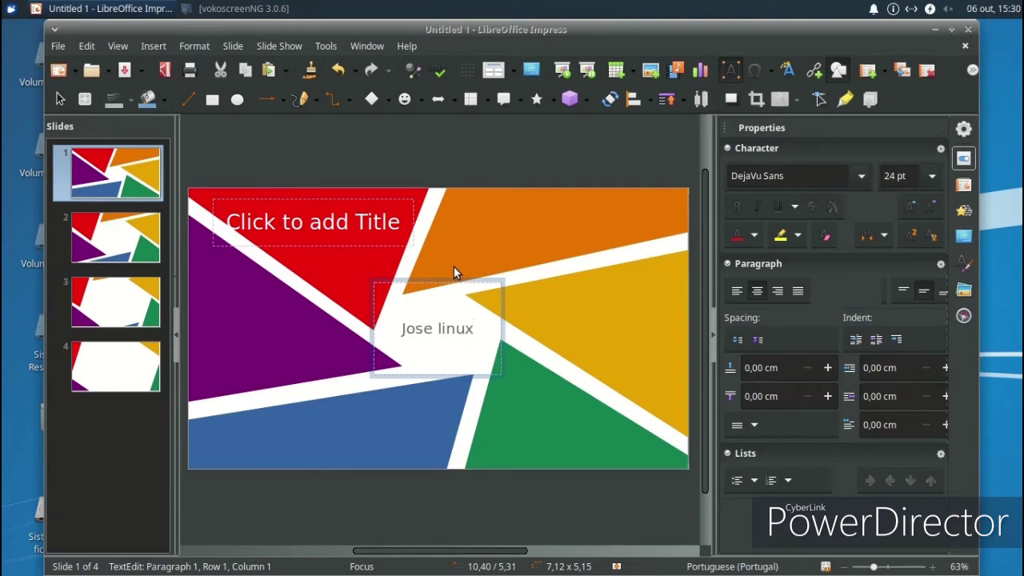
key(Return)
click(301, 338)
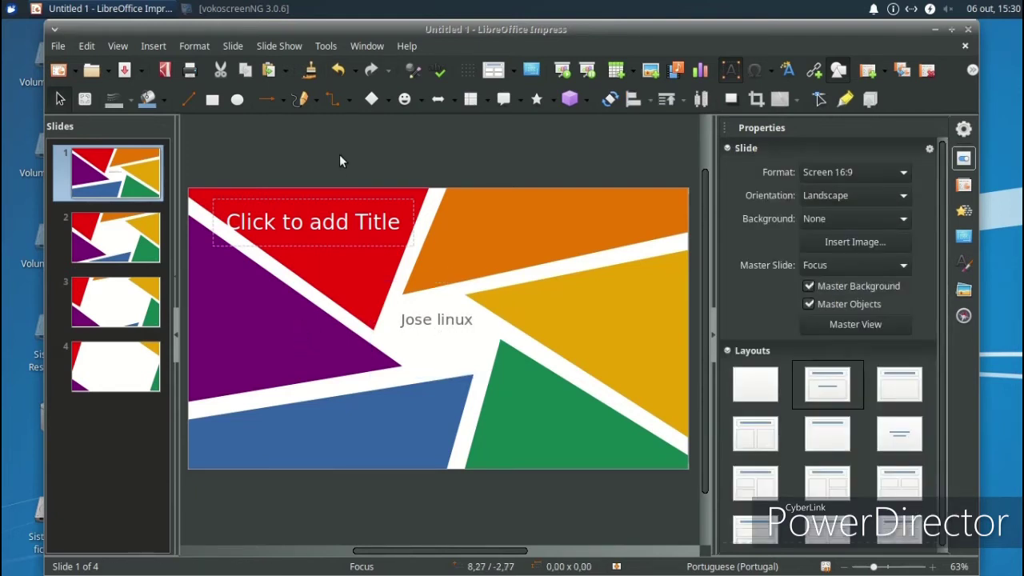
- Enter "Like linux" as the title of the first slide
click(397, 223)
text(linux)
key(BackSpace)
text(x)
key(BackSpace)
key(BackSpace)
key(BackSpace)
text(ke linux)
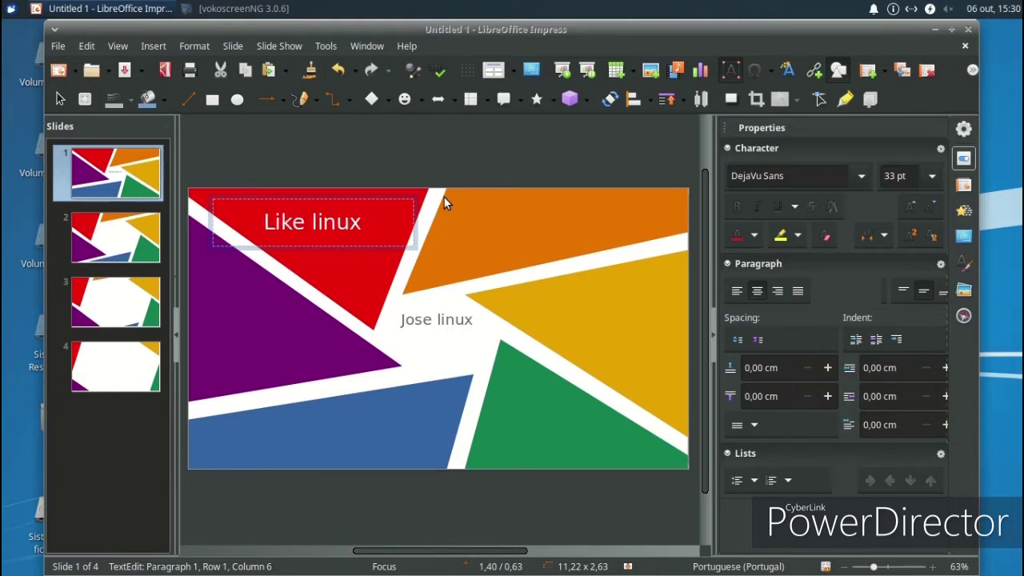
click(264, 414)
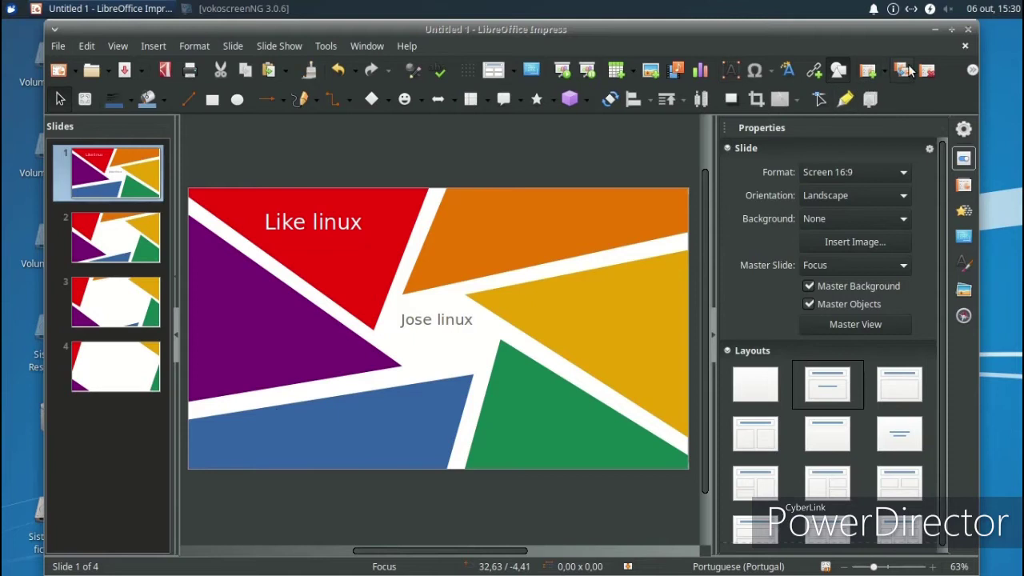
- Close the presentation without saving its changes
click(966, 32)
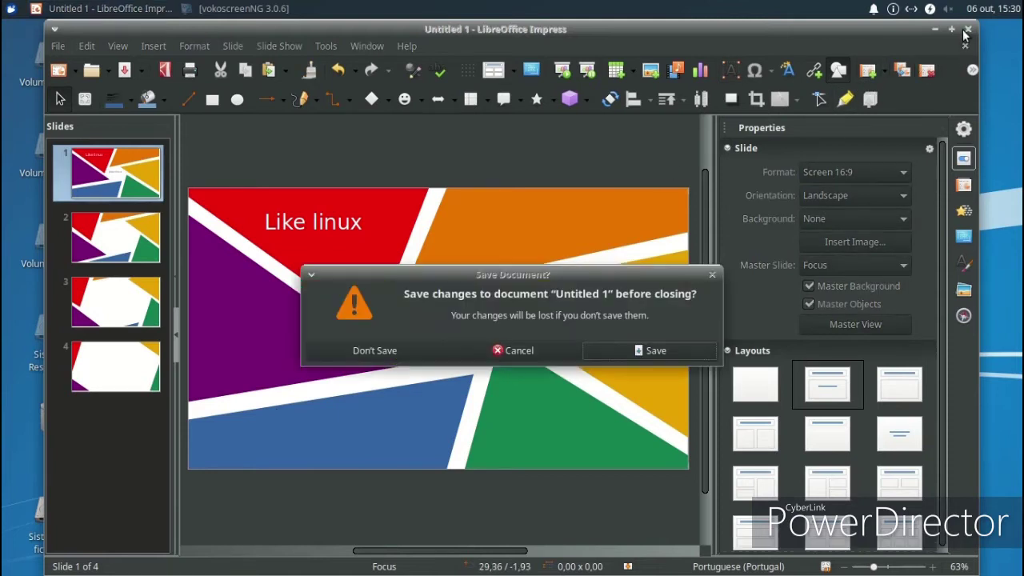
click(374, 352)
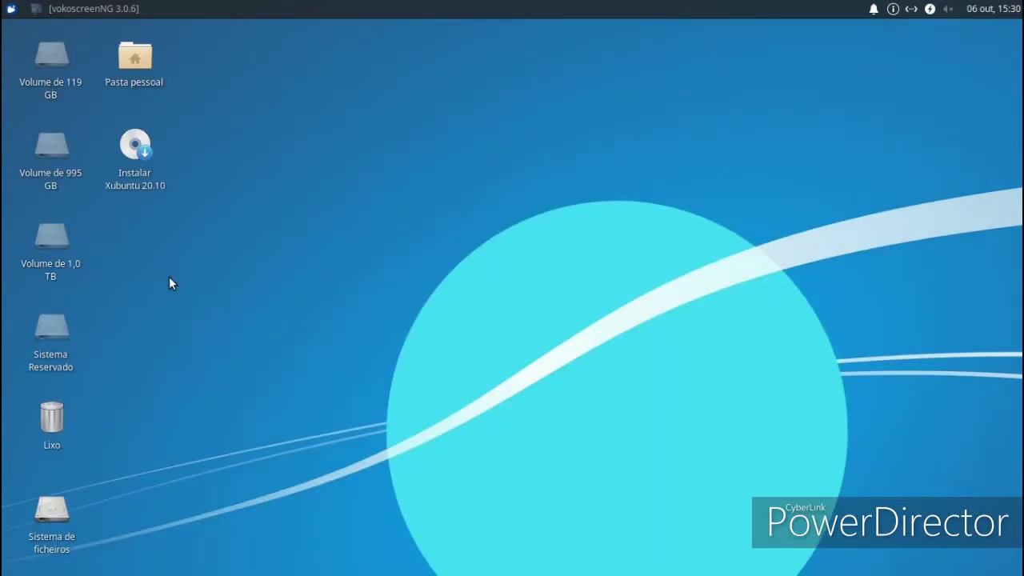
- Switch to the Firefox web browser and remove the Highlights section from the new tab page
click(9, 10)
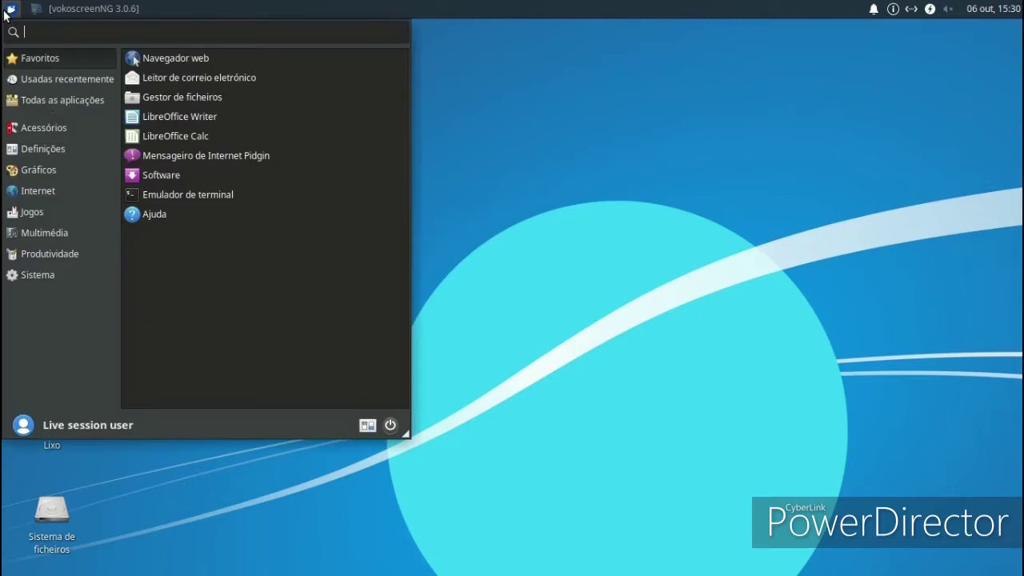
click(64, 190)
click(221, 57)
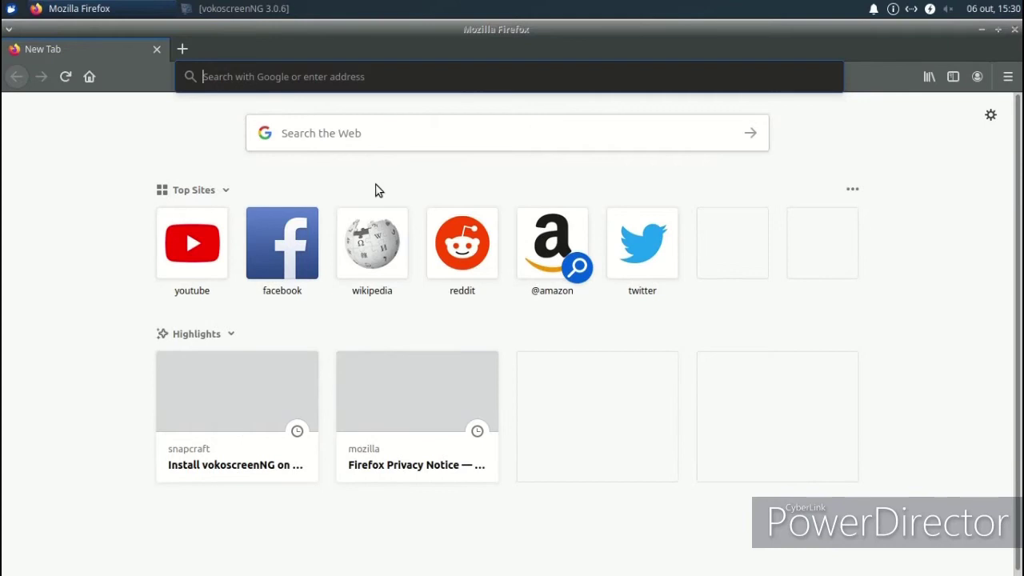
click(853, 333)
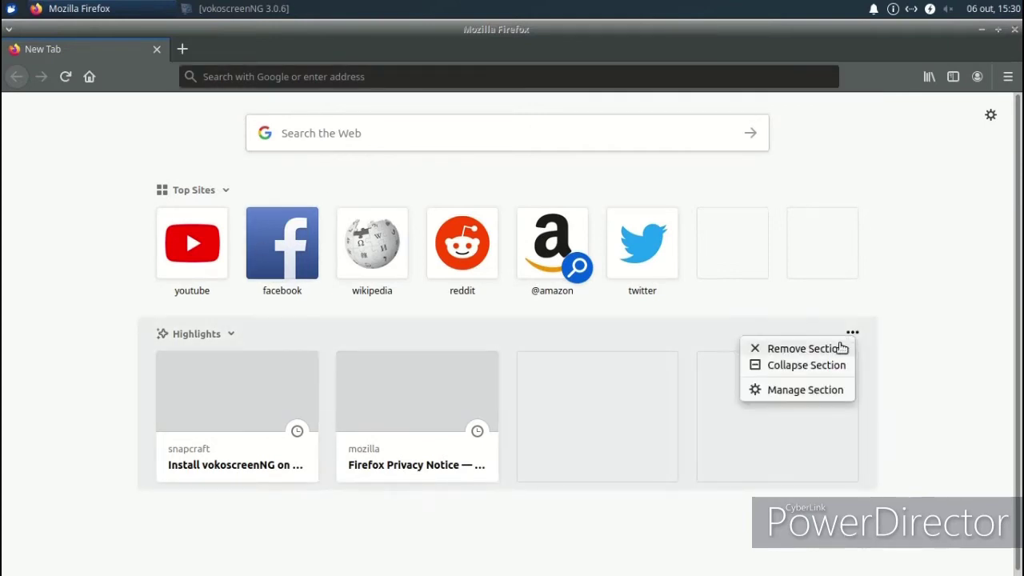
click(844, 346)
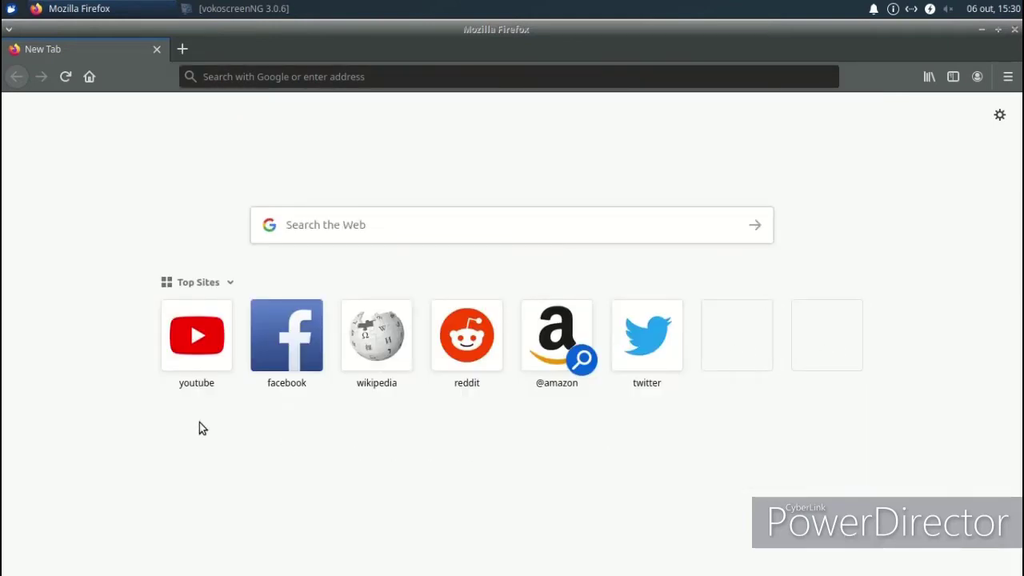
- Open YouTube without signing in and play the video "Billie Eilish - No Time To Die" in full screen
click(192, 355)
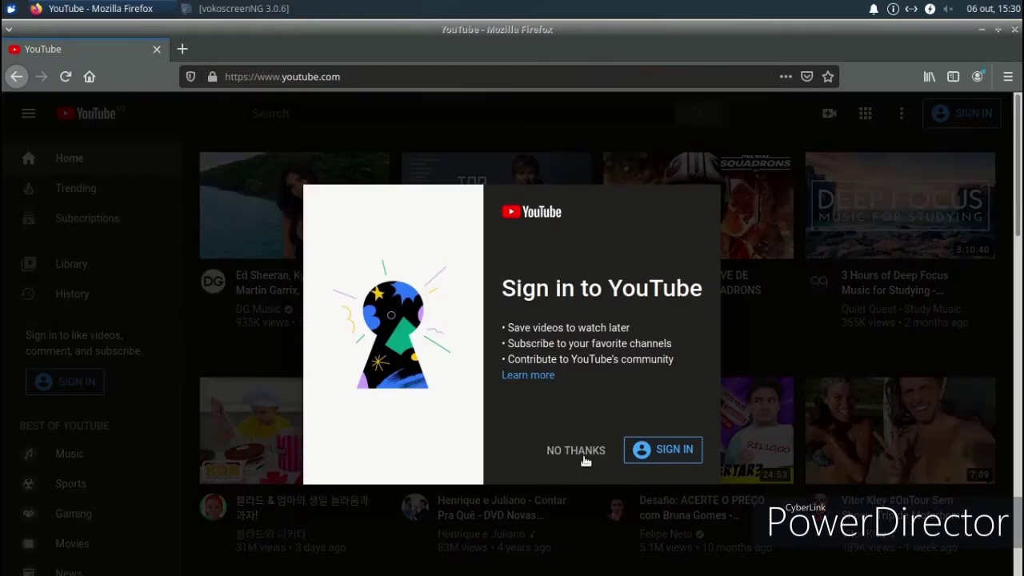
click(585, 464)
scroll(617, 448, down, 3)
scroll(625, 444, down, 1)
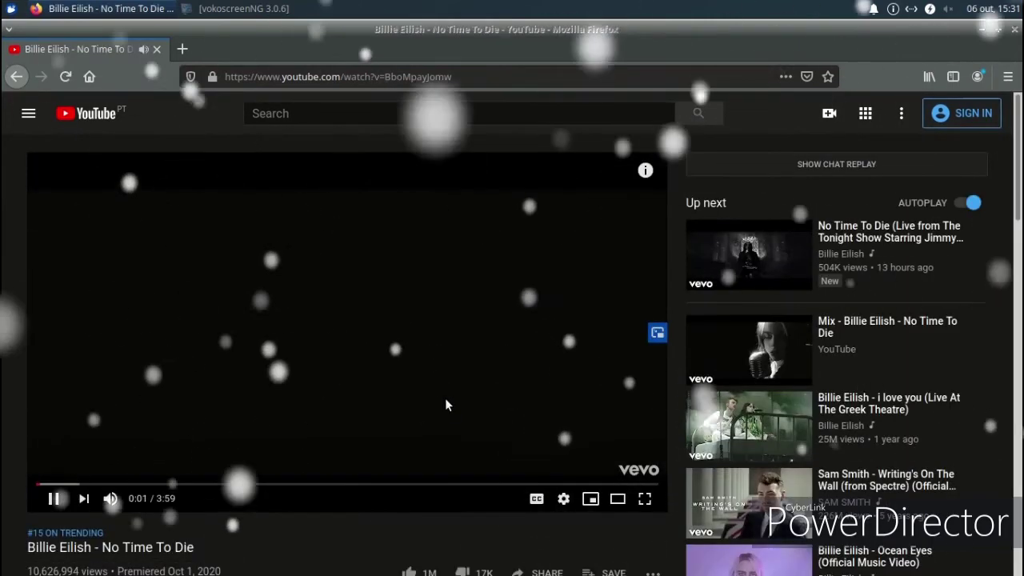
click(645, 498)
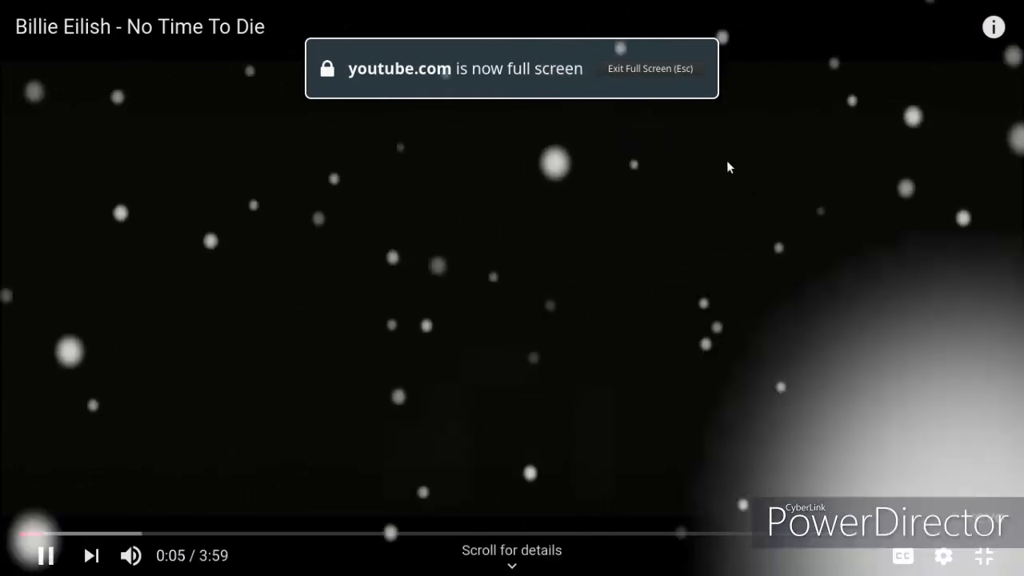
- Skip ahead in the video to about 1:12, pause it and leave full screen
click(773, 164)
click(264, 426)
click(117, 533)
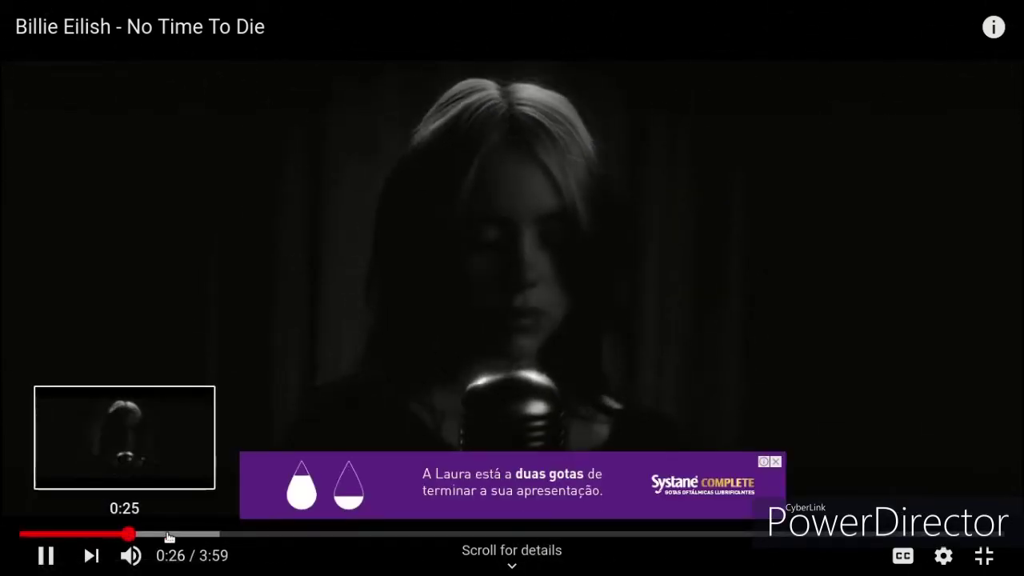
drag(124, 533, 317, 534)
click(652, 229)
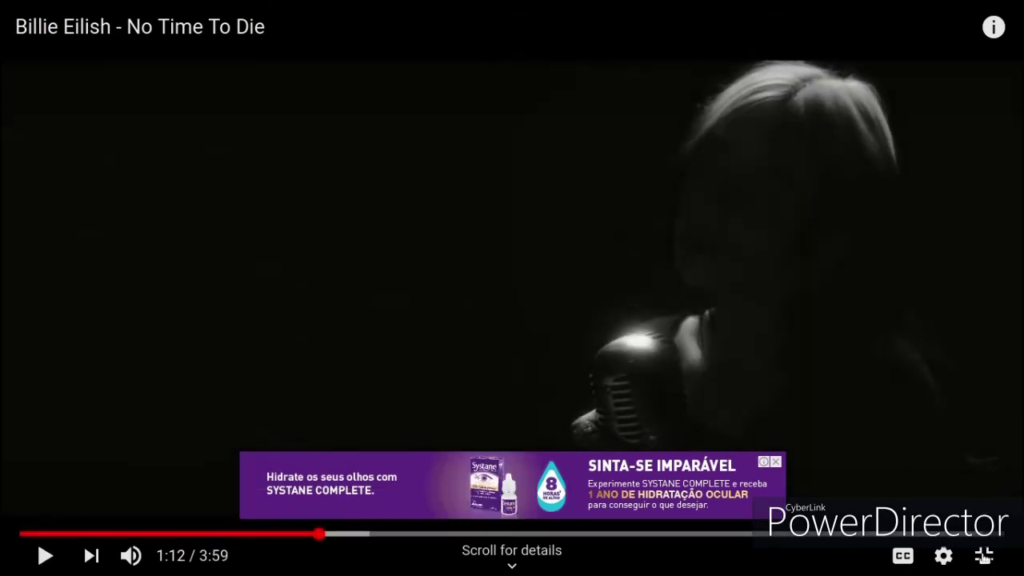
click(985, 556)
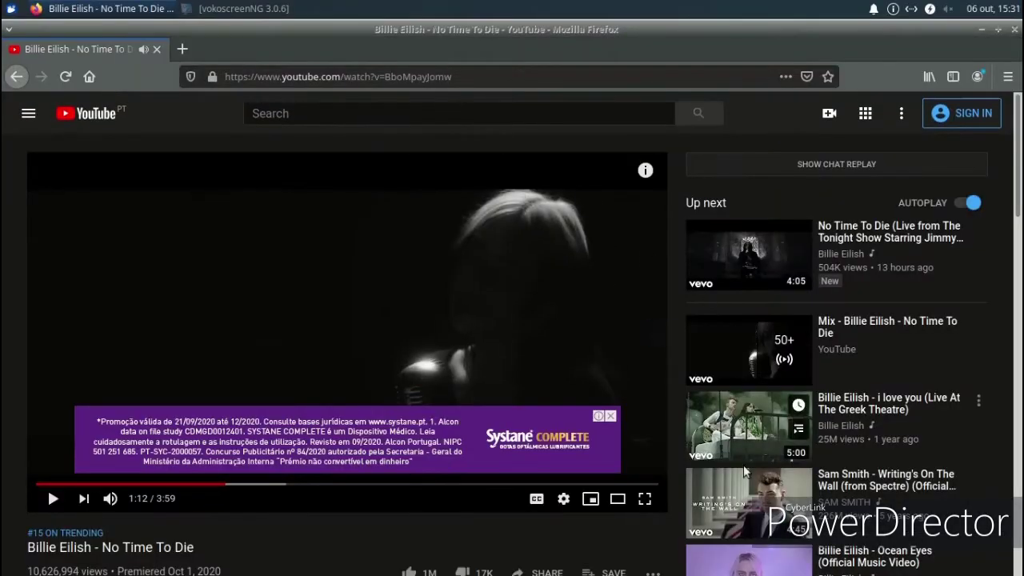
- Play the suggested video "Billie Eilish - i love you (Live At The Greek Theatre)", restore the browser window from maximized and close it
click(713, 433)
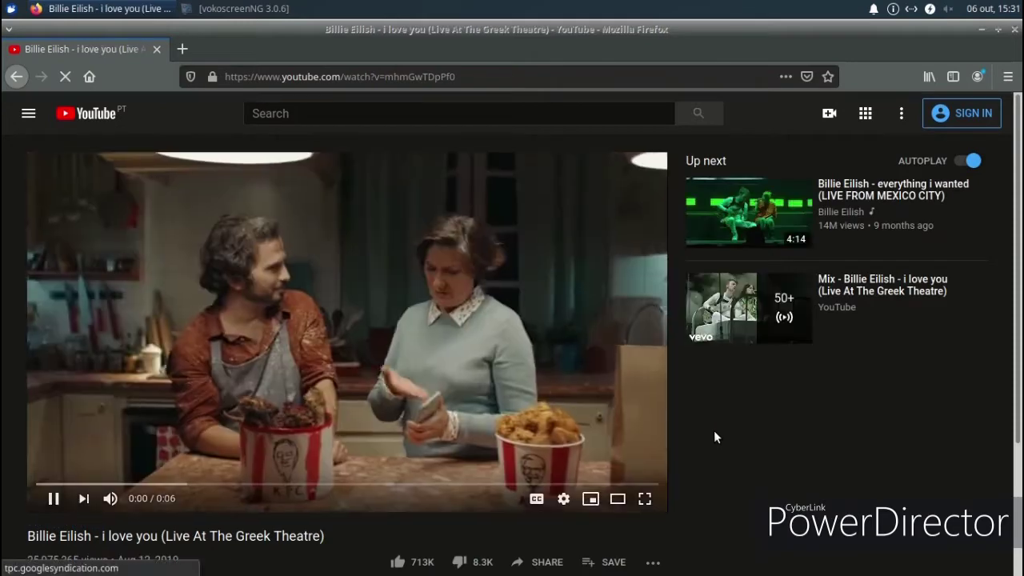
drag(593, 29, 597, 71)
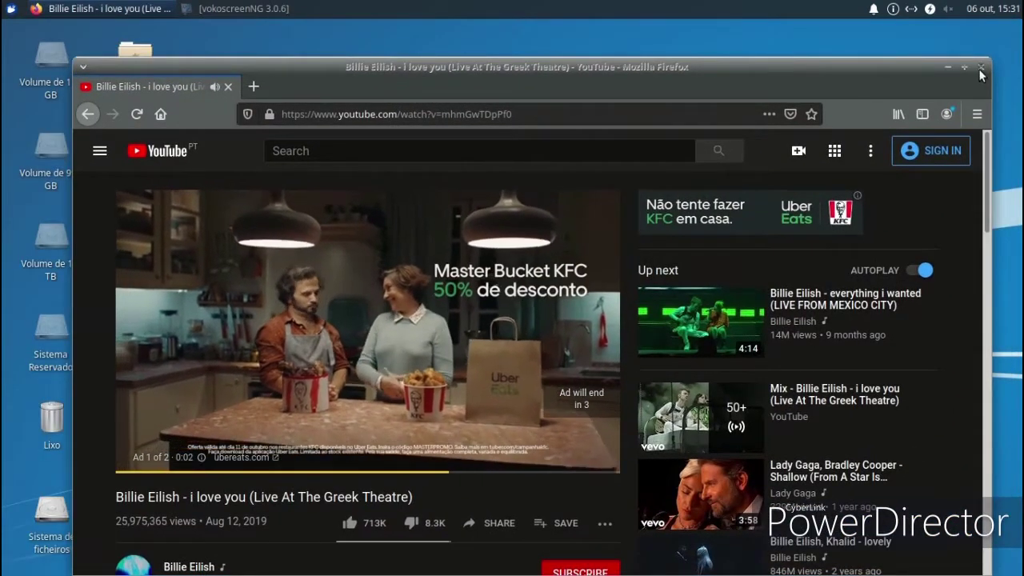
key(alt+F4)
- Look at the properties of the panel's separator and close them without changing anything
right_click(238, 11)
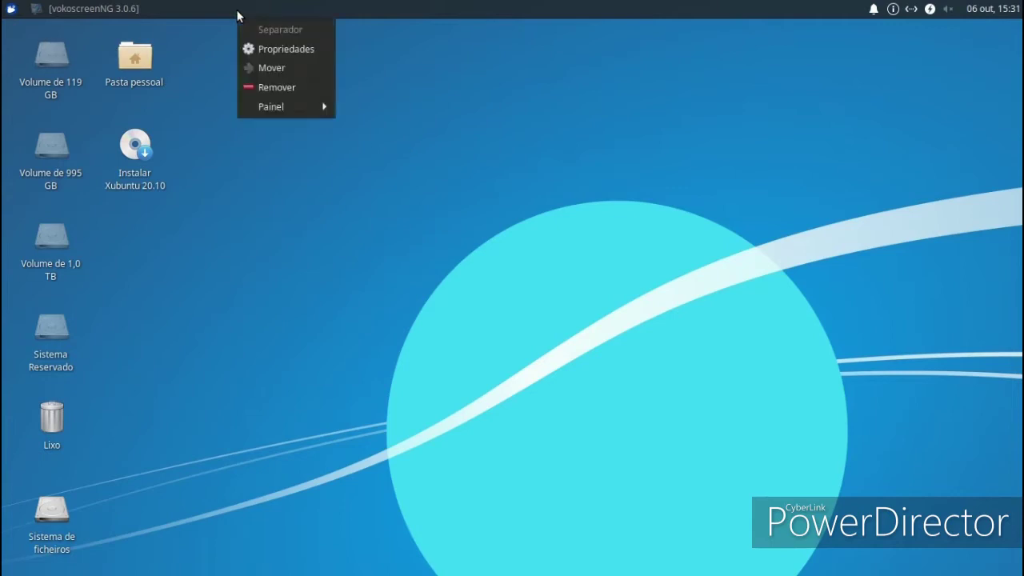
click(312, 49)
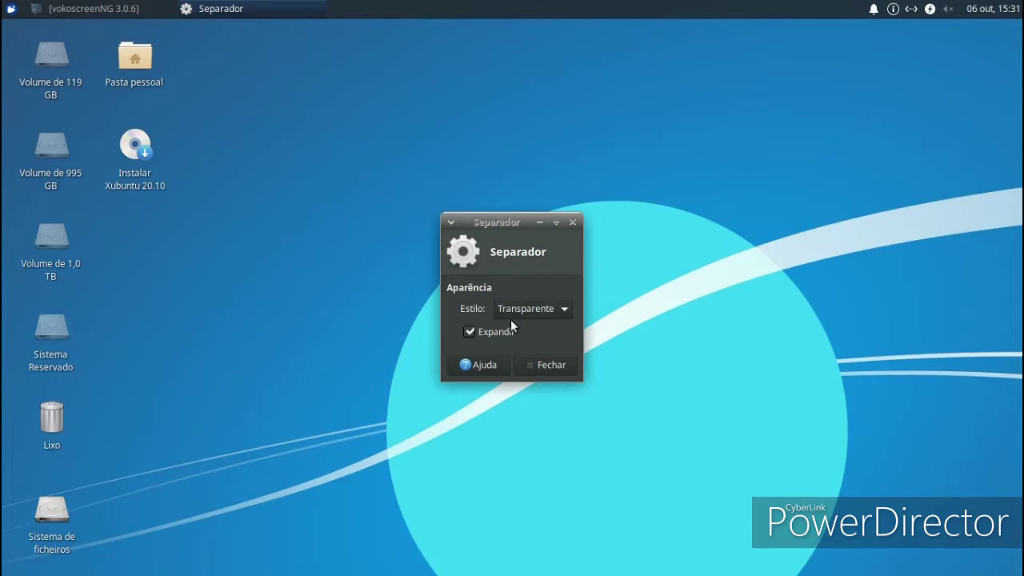
click(529, 365)
- Open the preferences of the desktop panel, Painel 0, and set its number of rows to 2
right_click(437, 9)
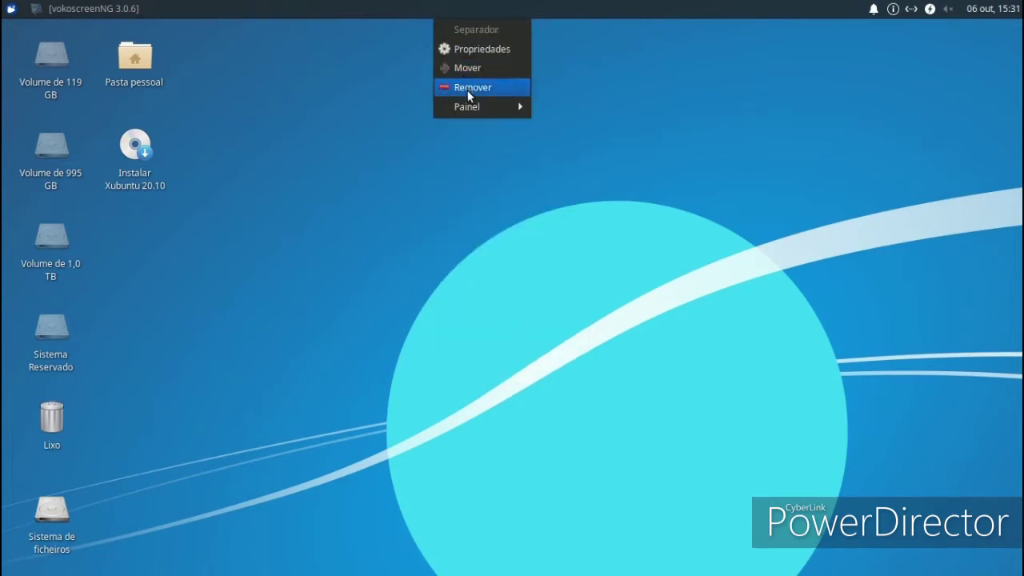
mouse_move(482, 106)
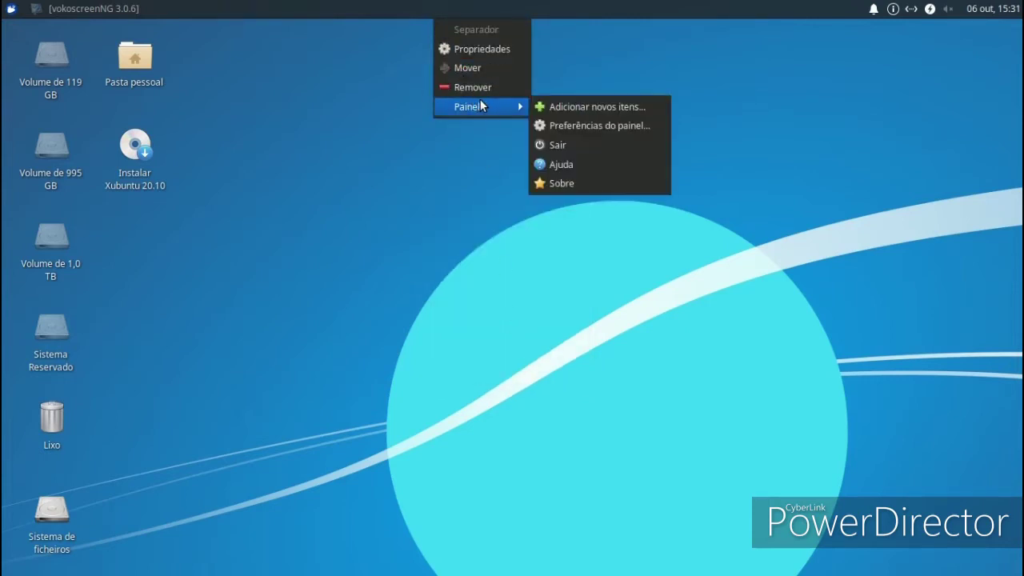
click(572, 122)
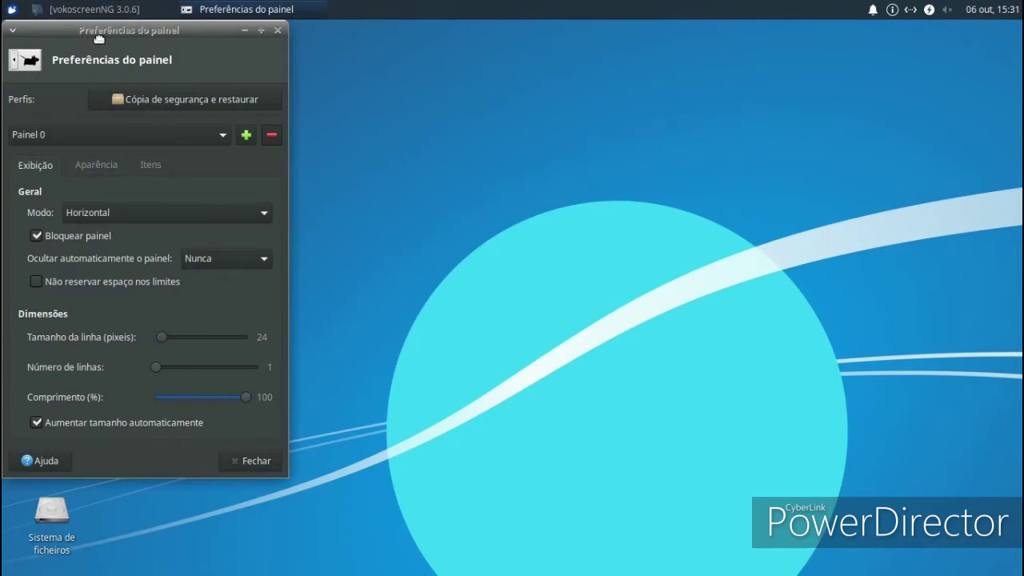
drag(82, 36, 304, 72)
mouse_move(375, 401)
mouse_down()
mouse_move(394, 398)
mouse_move(390, 406)
mouse_up()
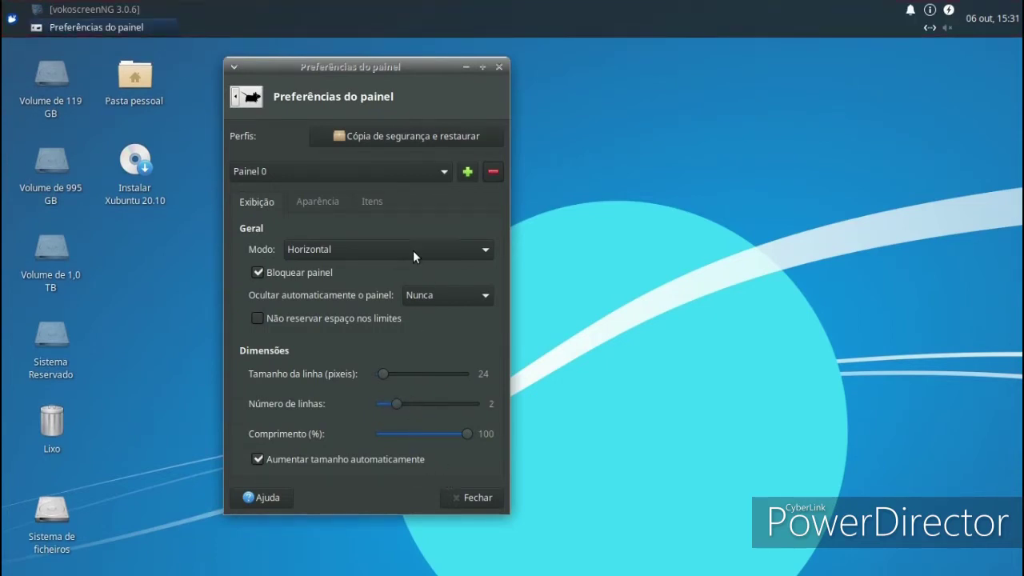
- Set the panel's "Saída" opacity to 54 and close the panel preferences
click(320, 204)
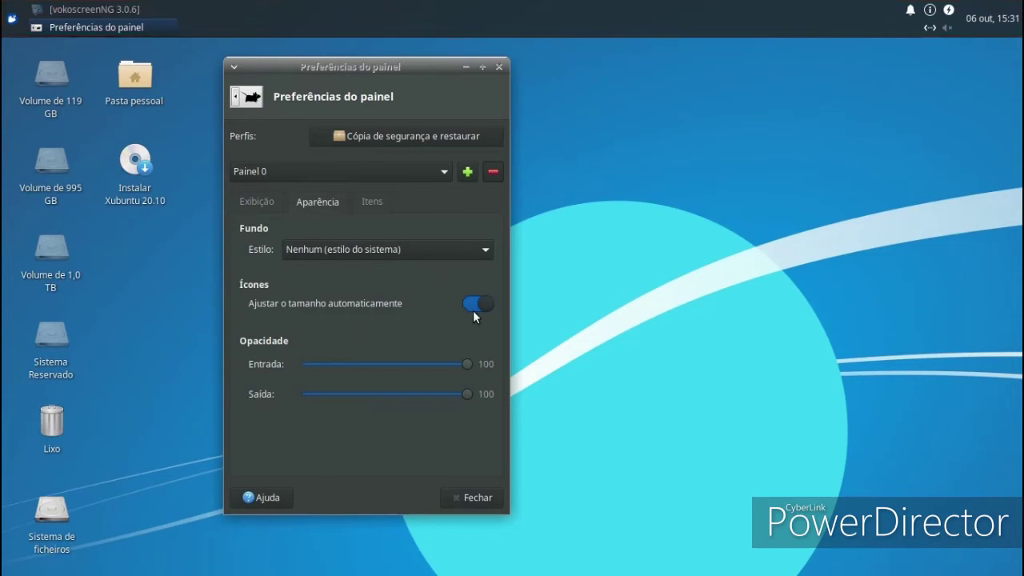
drag(467, 394, 391, 394)
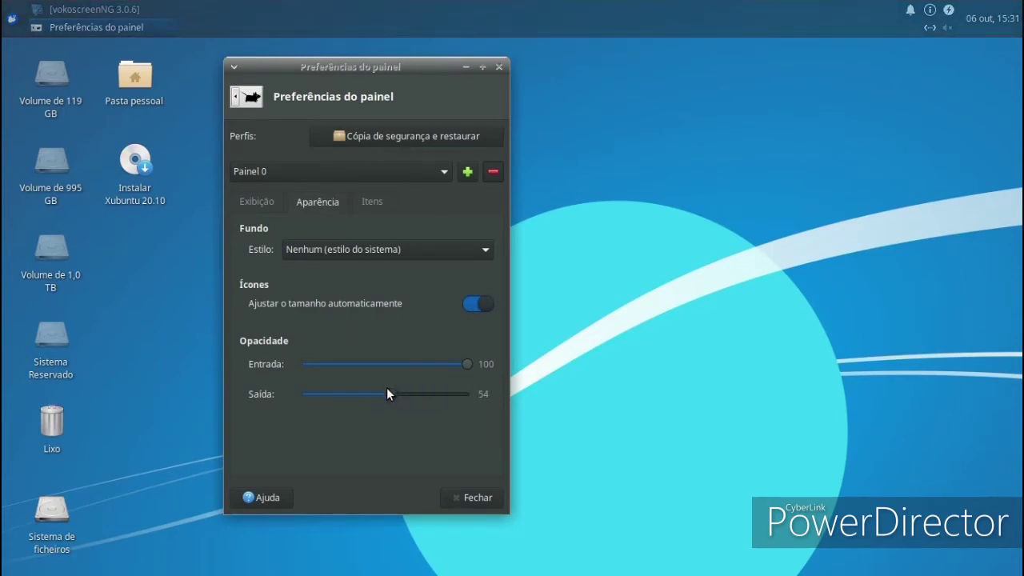
click(471, 493)
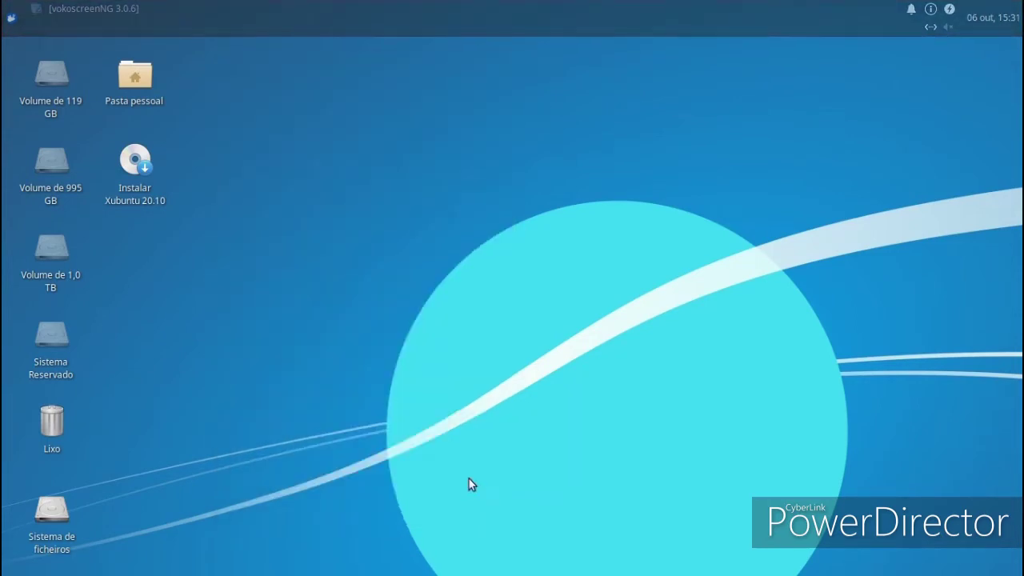
- Open the task manager (Gestor de tarefas), look at its process list and version information, and close it
click(11, 16)
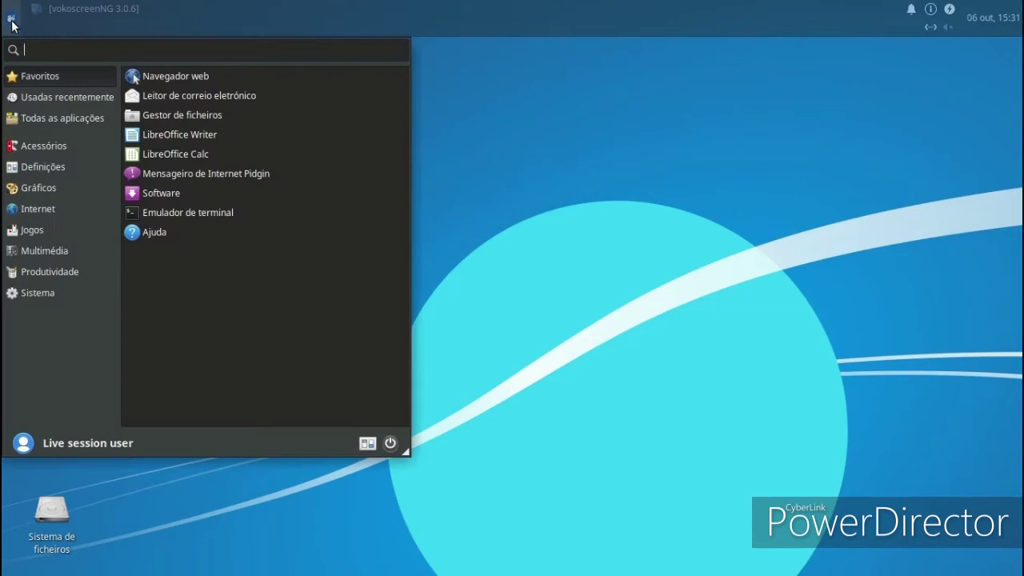
click(48, 291)
click(206, 94)
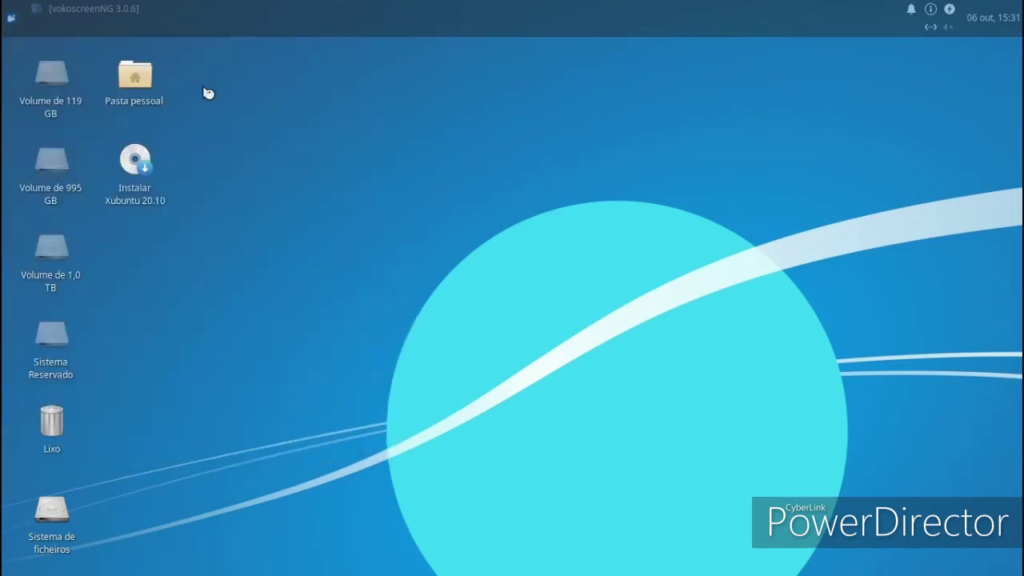
drag(208, 38, 604, 92)
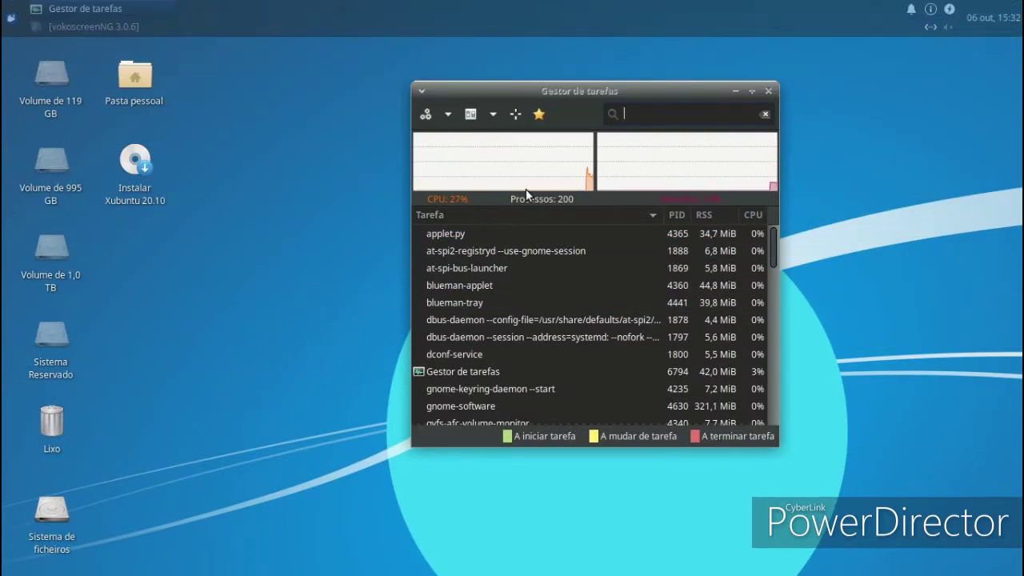
click(537, 114)
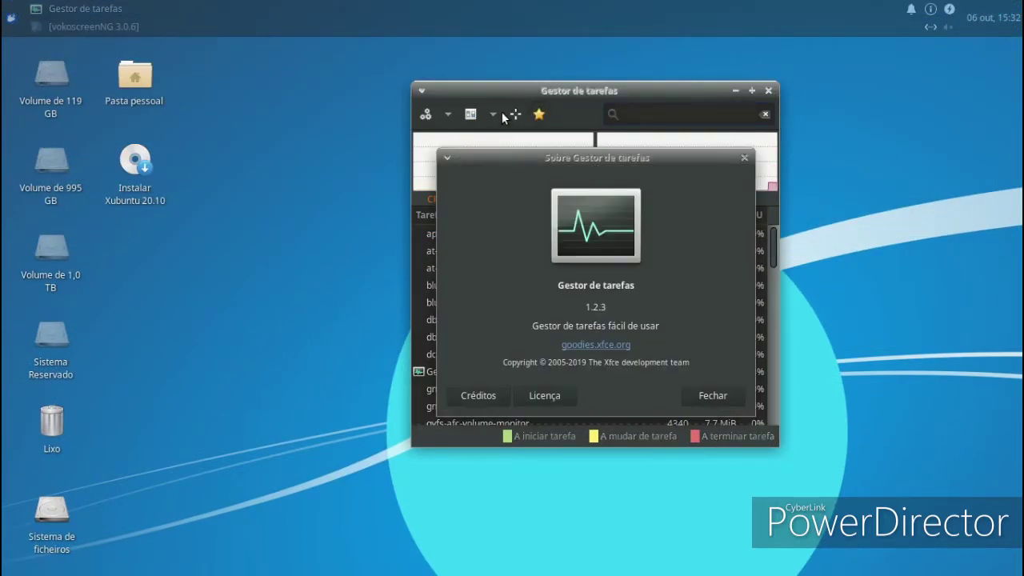
click(702, 395)
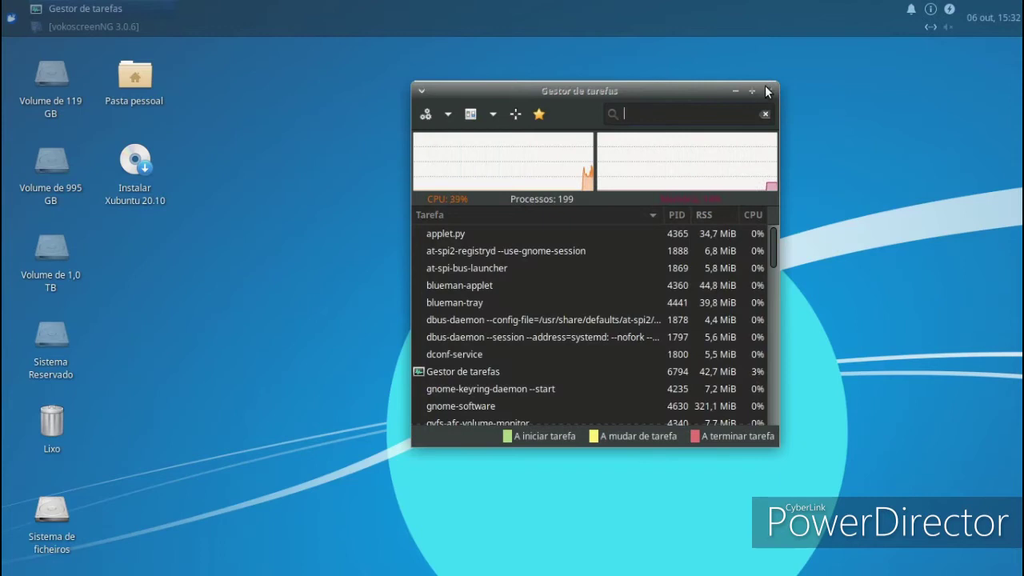
click(766, 92)
- Open the settings manager from the desktop, look at the workspace settings (Áreas de trabalho) and return to all settings
right_click(461, 128)
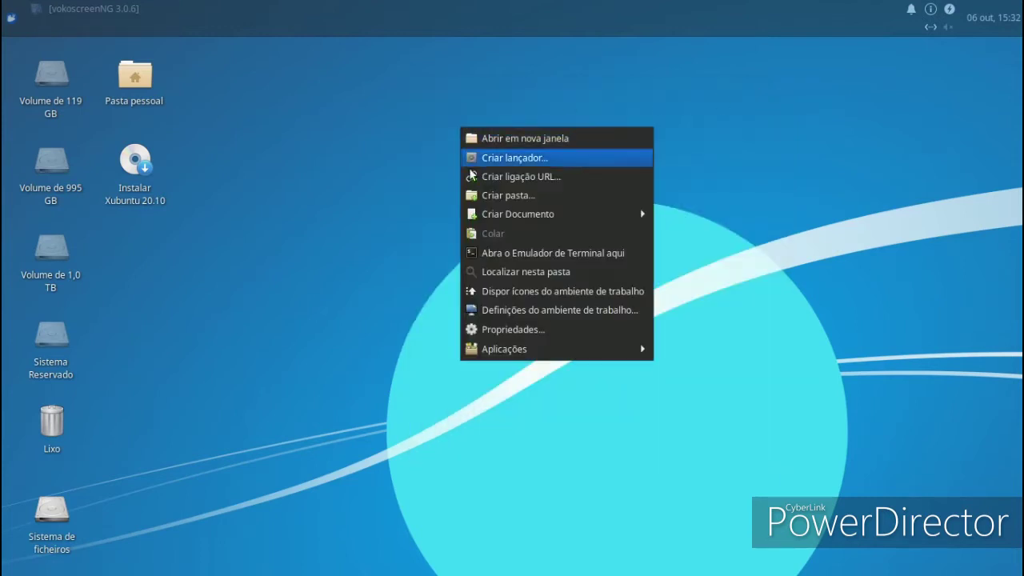
mouse_move(625, 349)
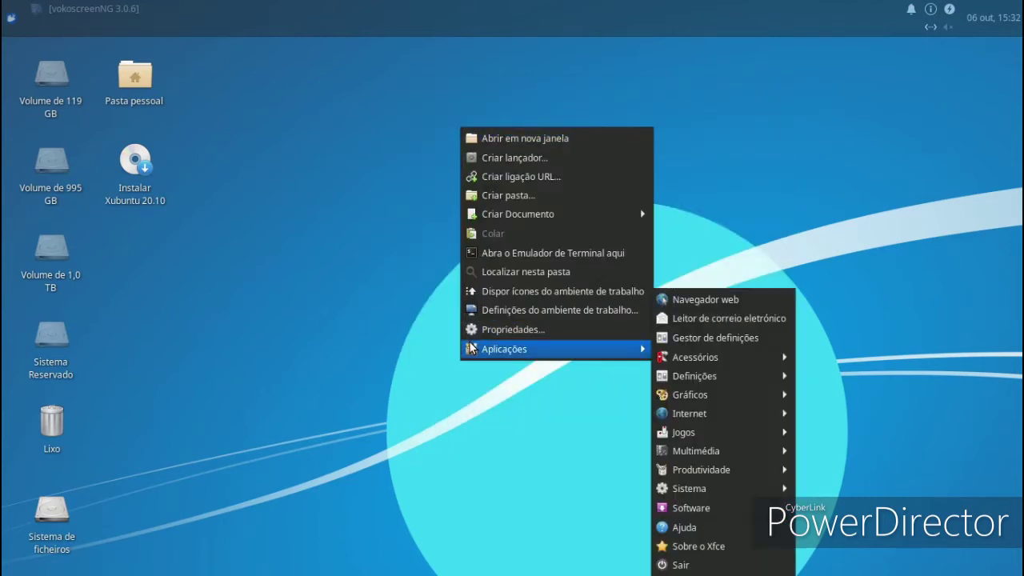
click(705, 338)
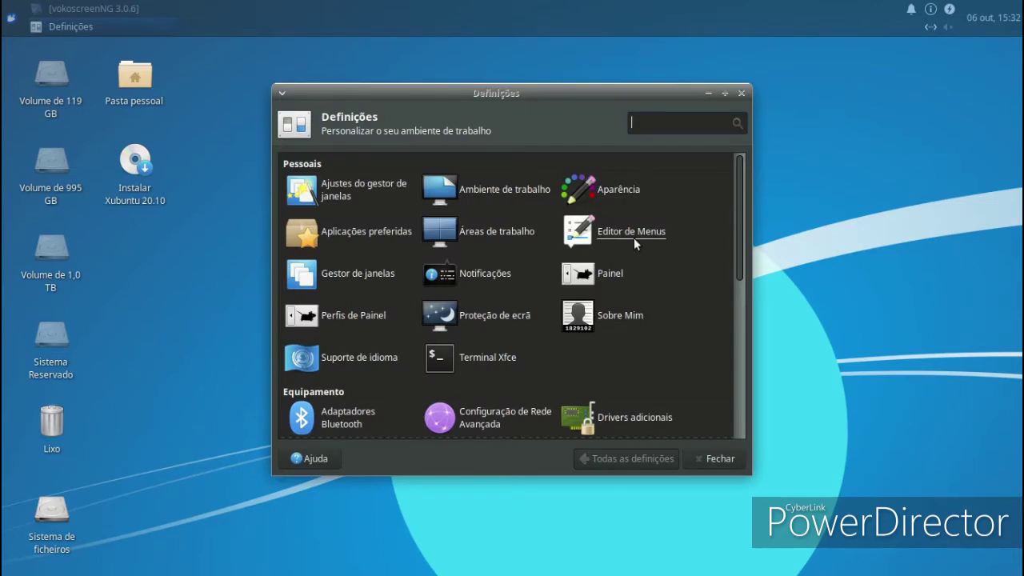
click(508, 234)
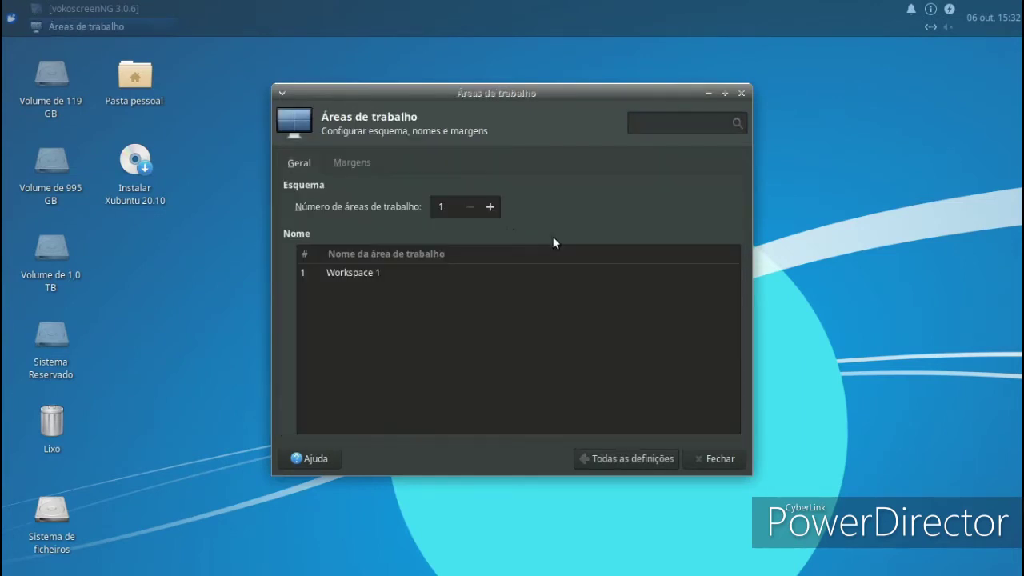
click(614, 461)
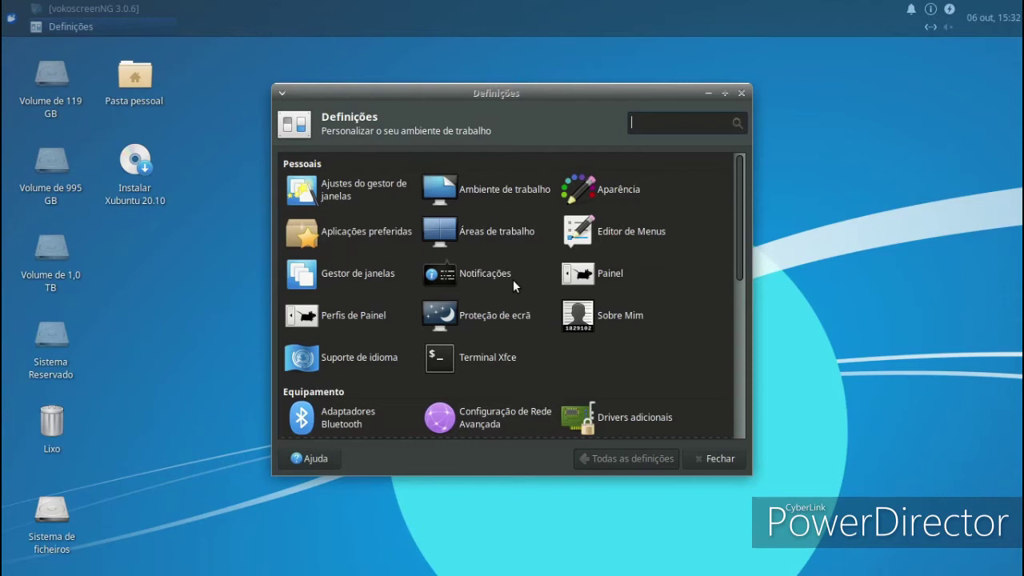
- Browse the hardware and system settings and open the LightDM GTK+ greeter settings
scroll(520, 285, down, 3)
scroll(522, 284, down, 1)
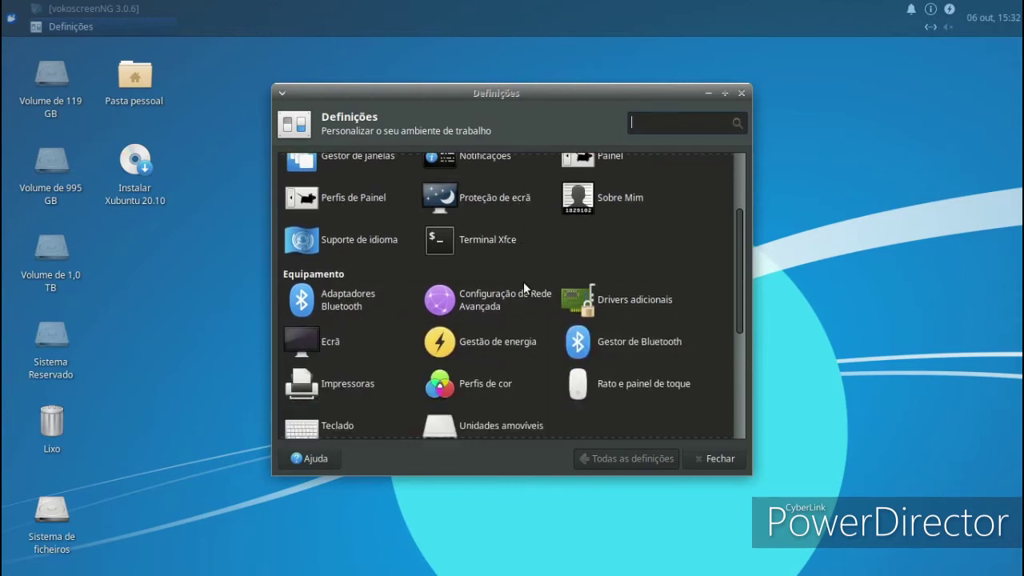
scroll(523, 282, down, 4)
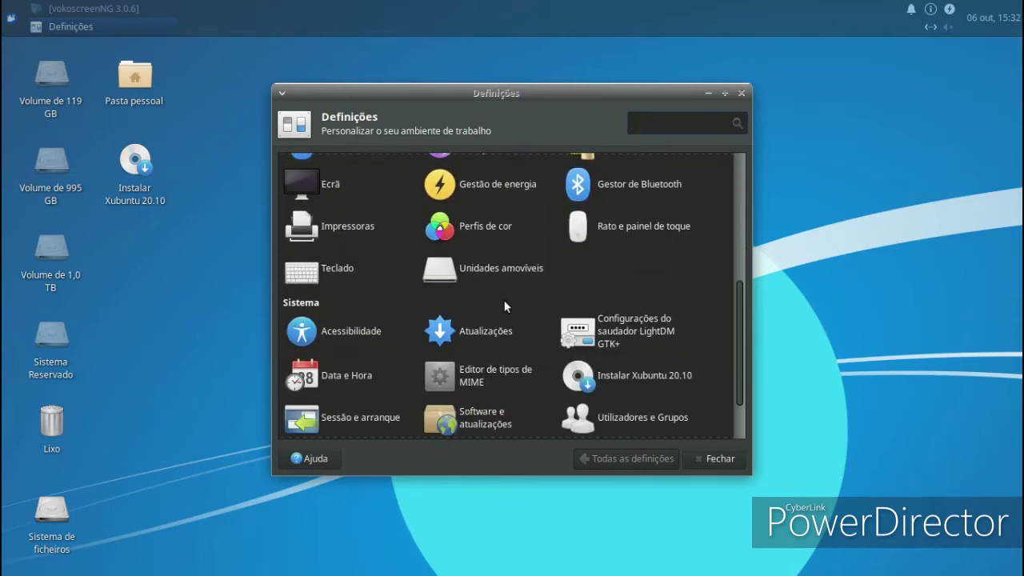
scroll(504, 307, down, 2)
click(615, 262)
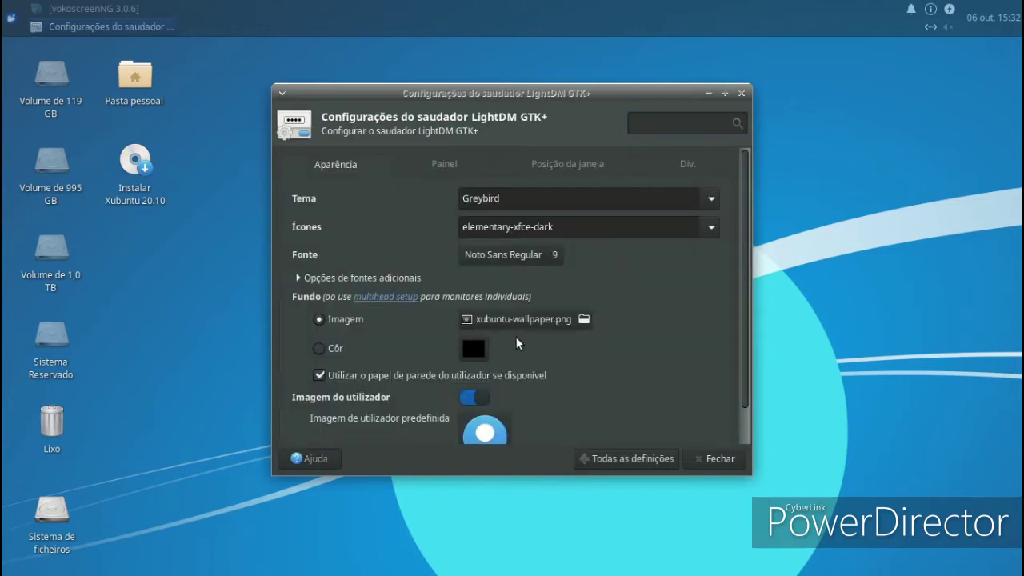
- Set the greeter's default user image to the "background" icon, look at its panel options and close the settings
click(475, 437)
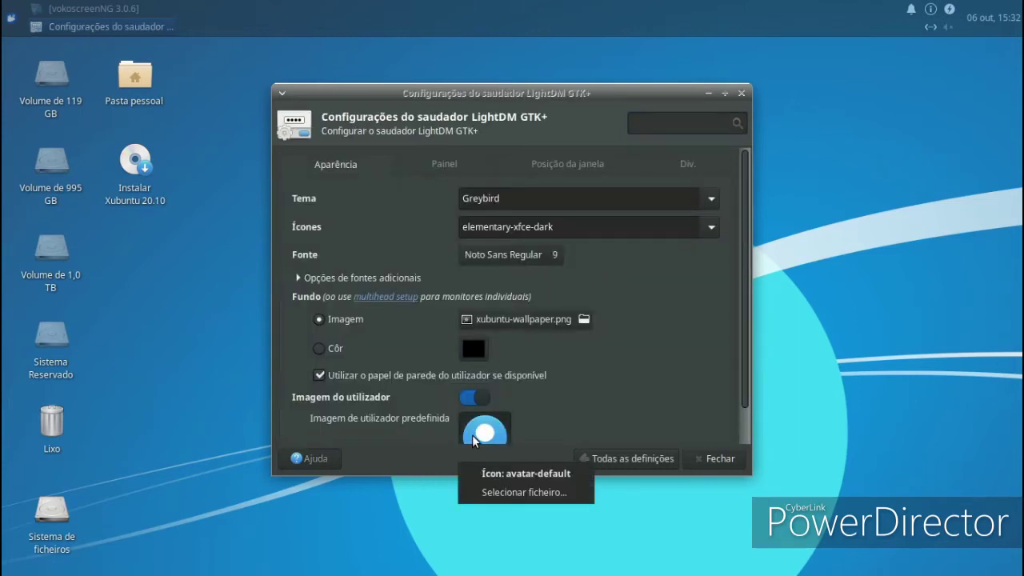
click(503, 469)
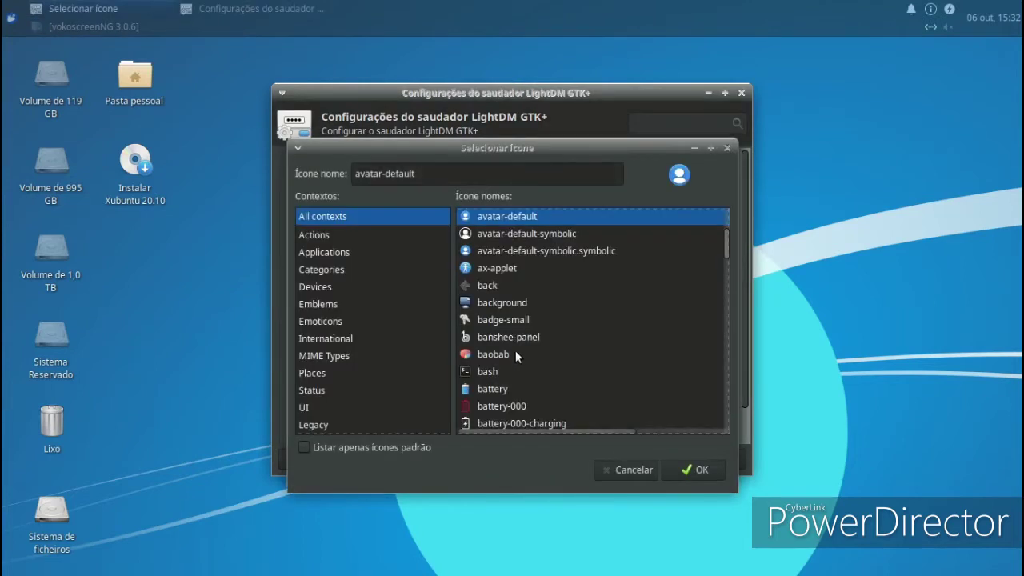
click(505, 304)
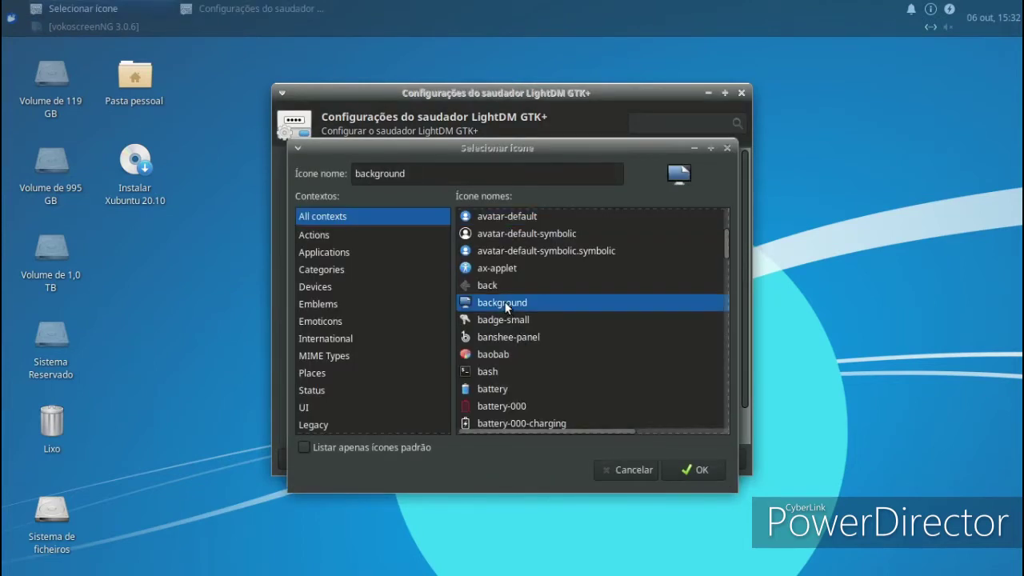
click(700, 472)
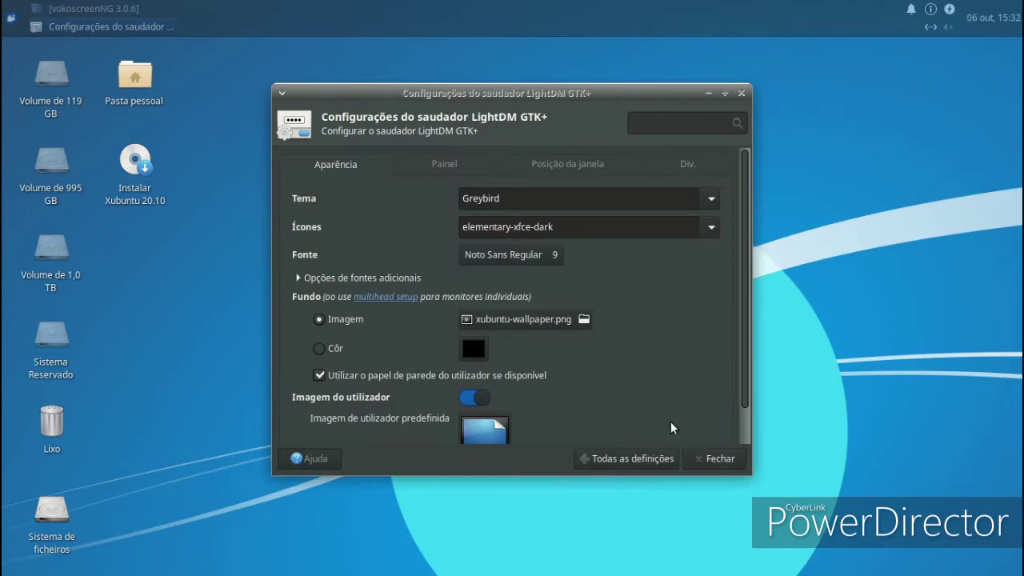
click(446, 164)
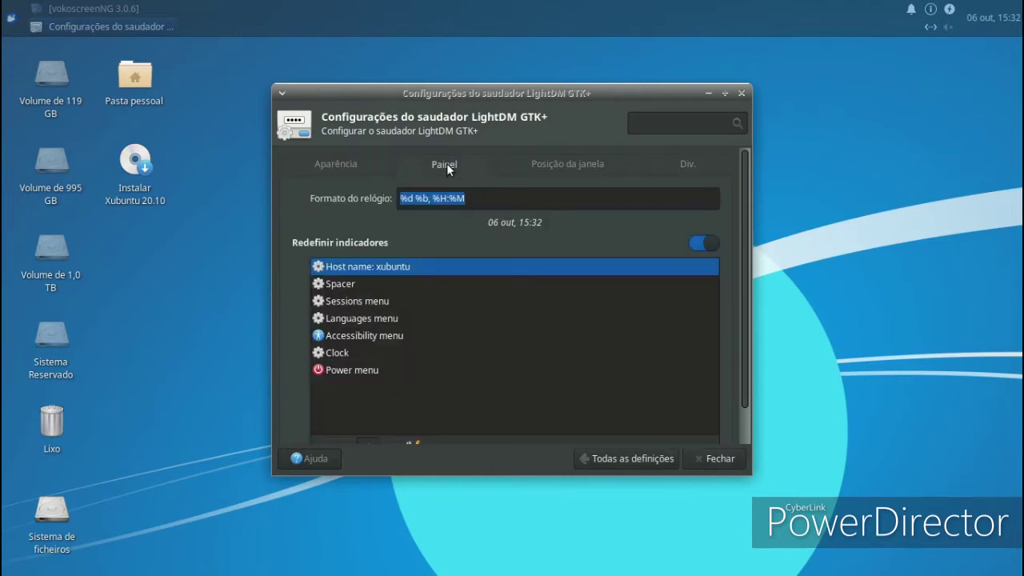
click(712, 459)
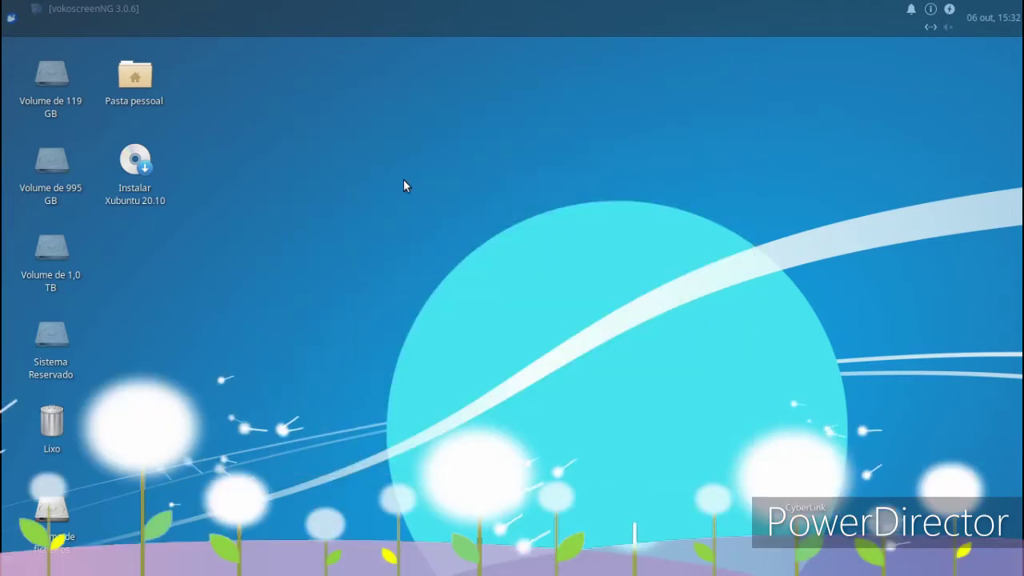
- Launch the Pidgin Internet messenger
click(11, 24)
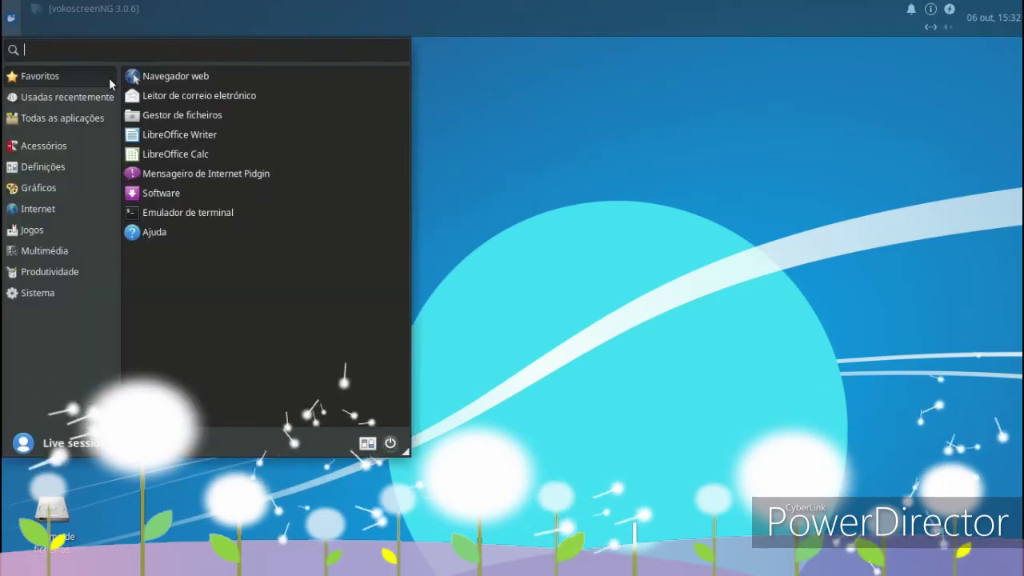
click(174, 177)
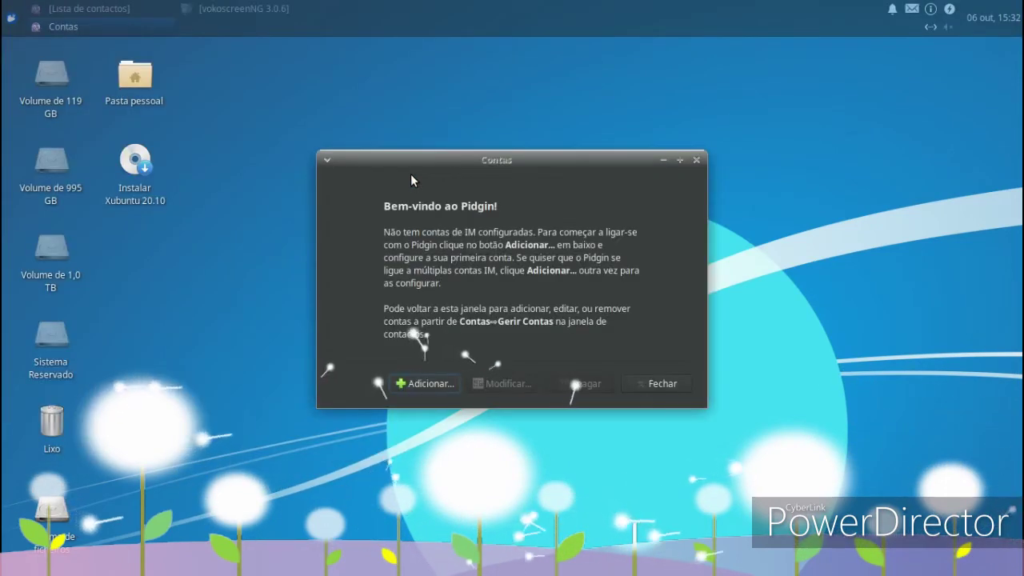
- Look at Pidgin's form for adding an account, cancel it and close the accounts window
click(421, 385)
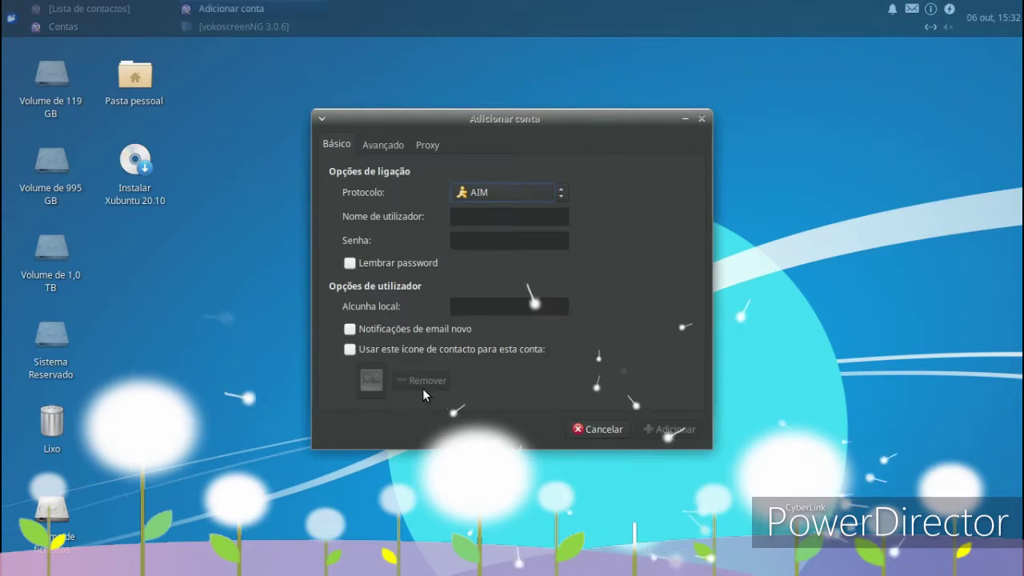
click(595, 430)
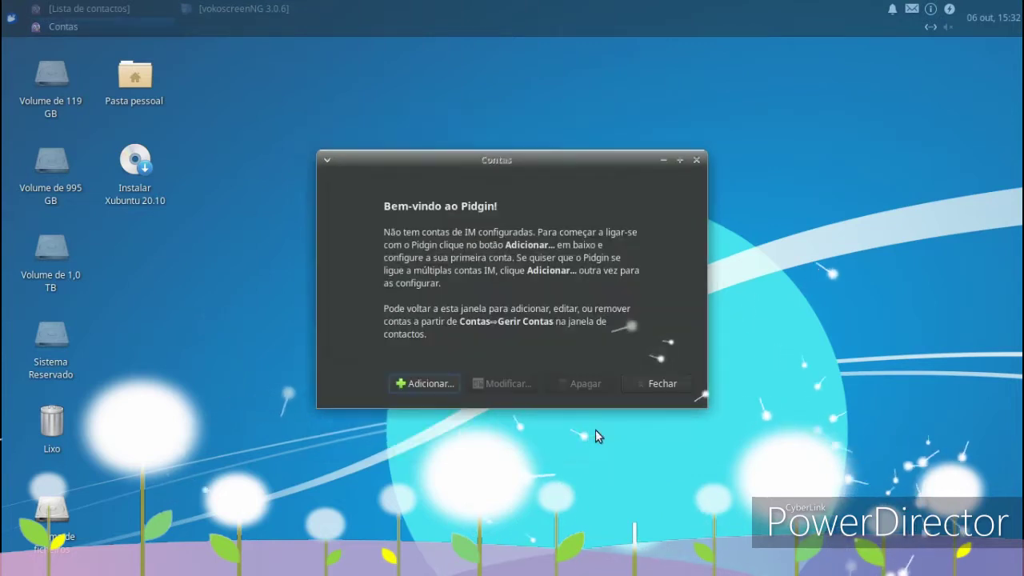
click(651, 391)
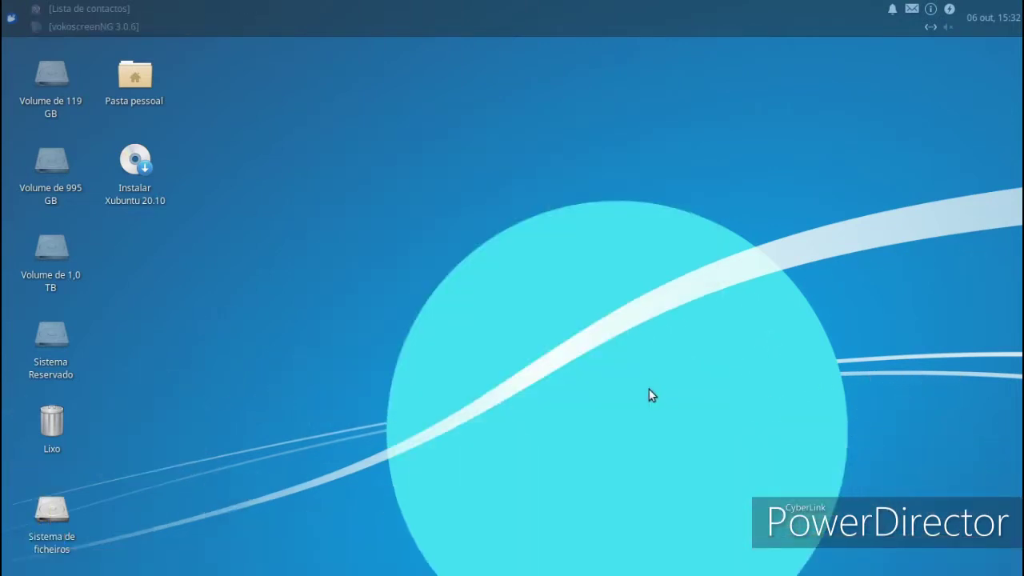
- Open the file manager on the home folder, move its window towards the middle of the desktop and close it
click(10, 18)
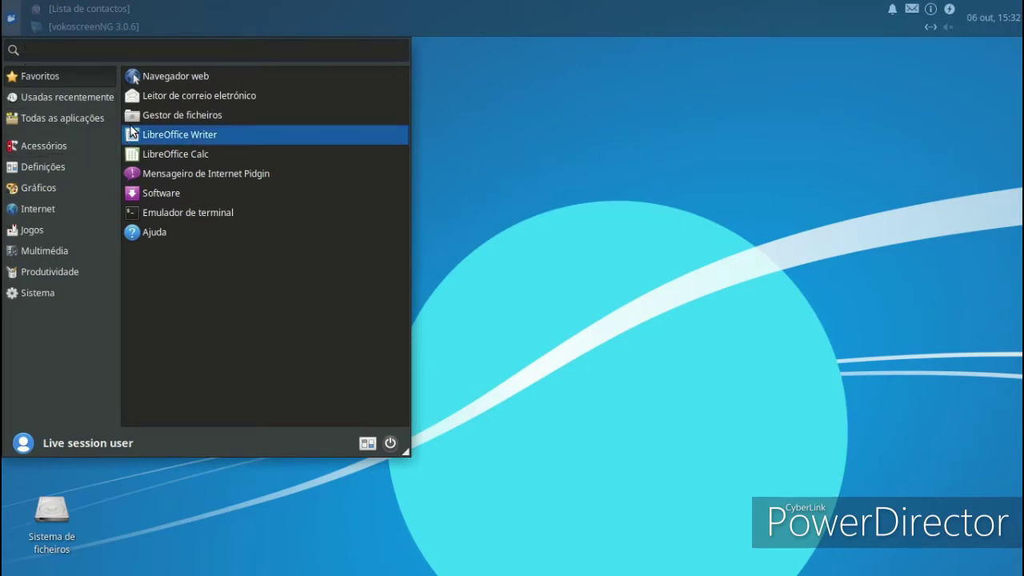
click(180, 116)
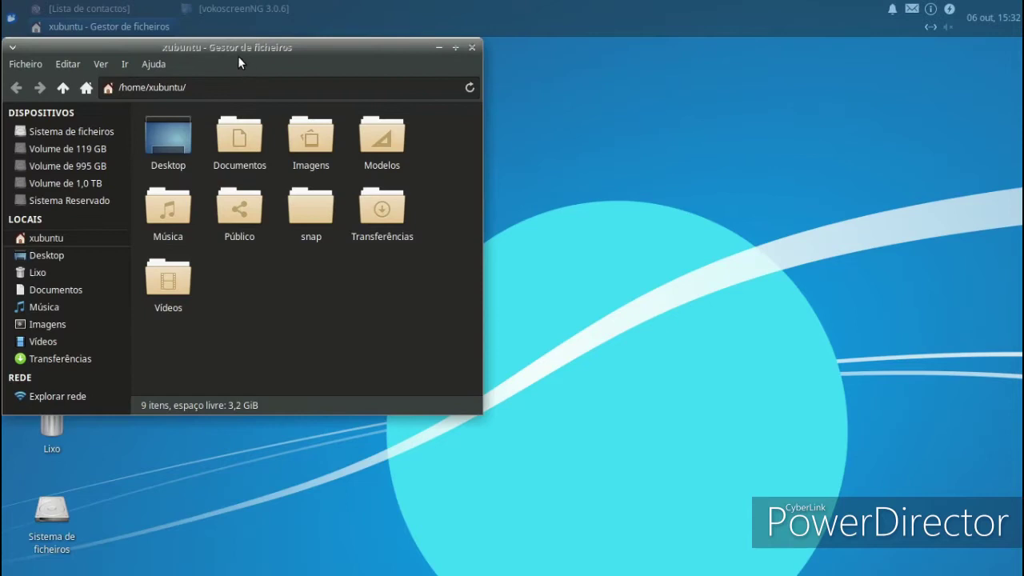
drag(238, 56, 381, 85)
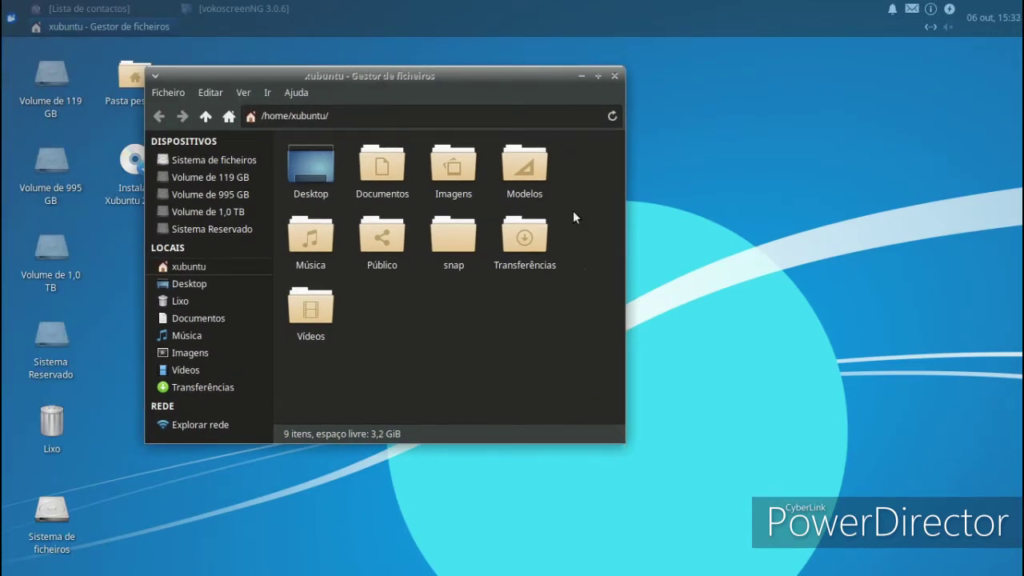
click(614, 76)
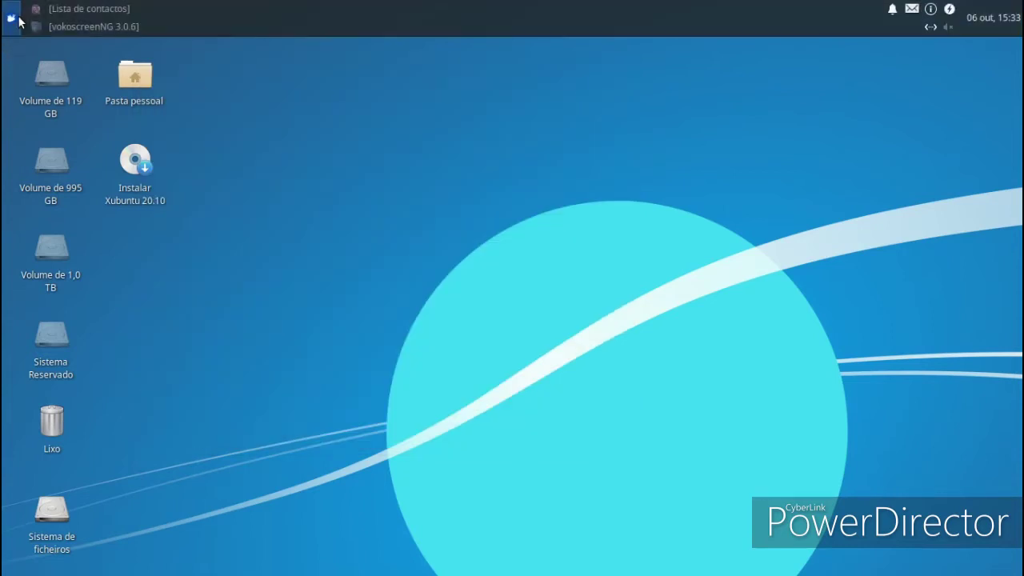
- Launch GParted from the system applications, look at the partitions of /dev/sda and close it
click(10, 17)
click(37, 290)
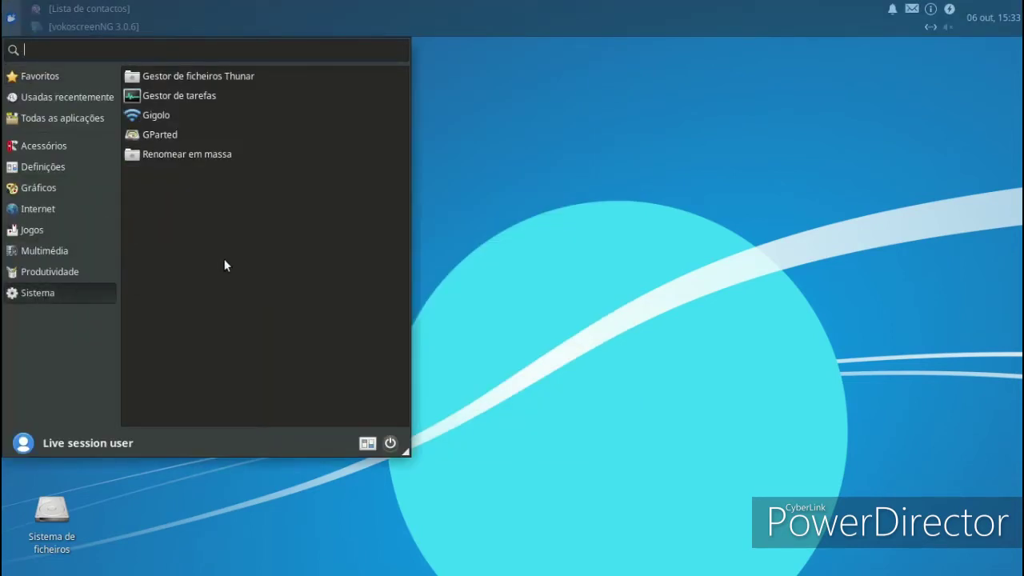
click(198, 138)
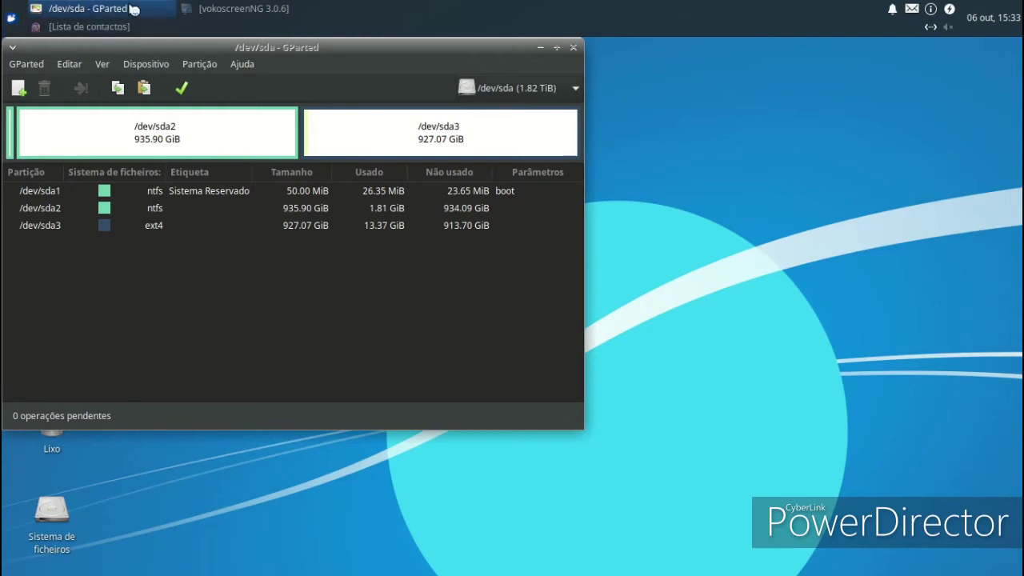
click(575, 49)
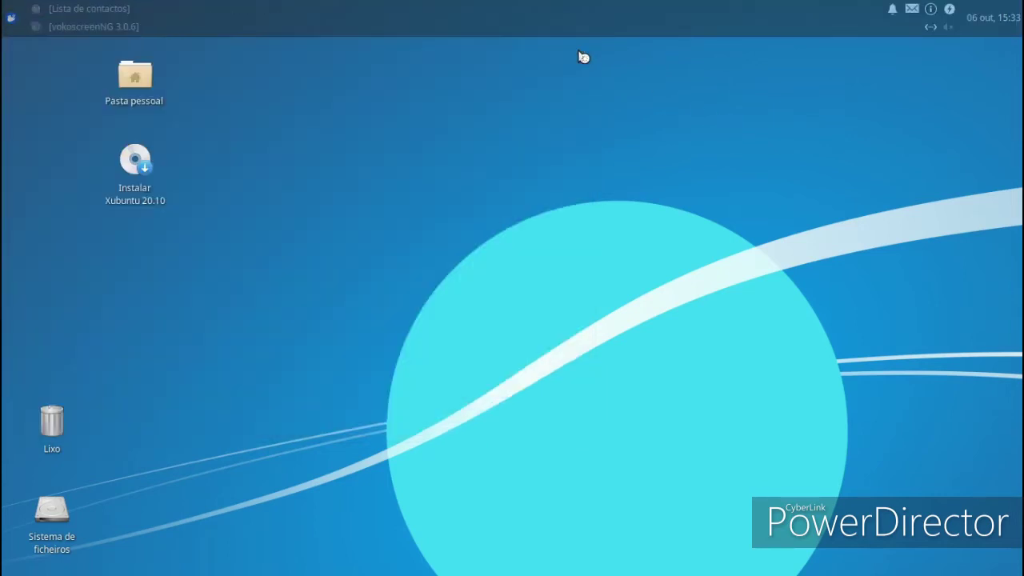
- Launch Xfburn from the multimedia applications, look at its disc-erasing options and cancel them
click(11, 19)
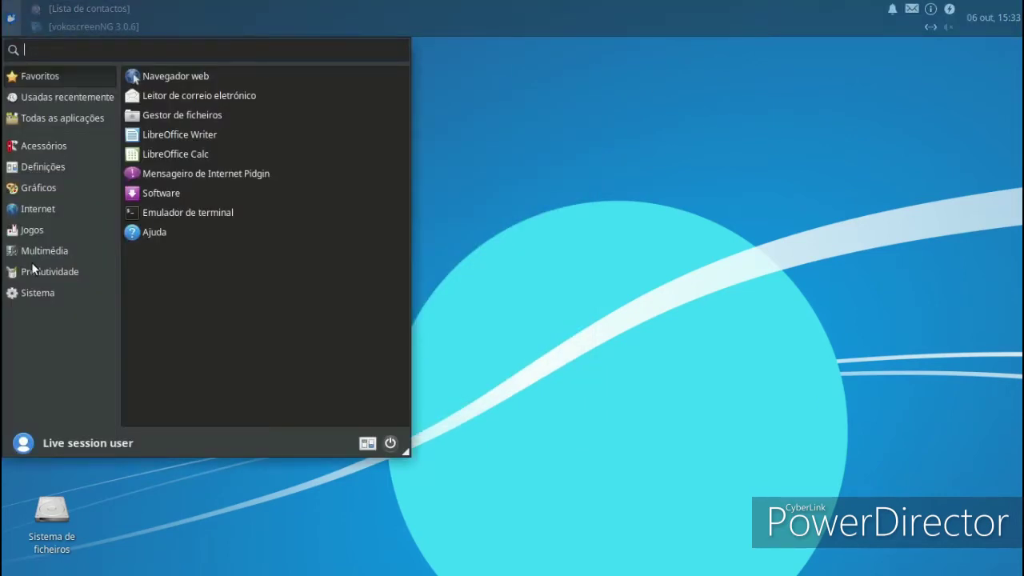
click(39, 255)
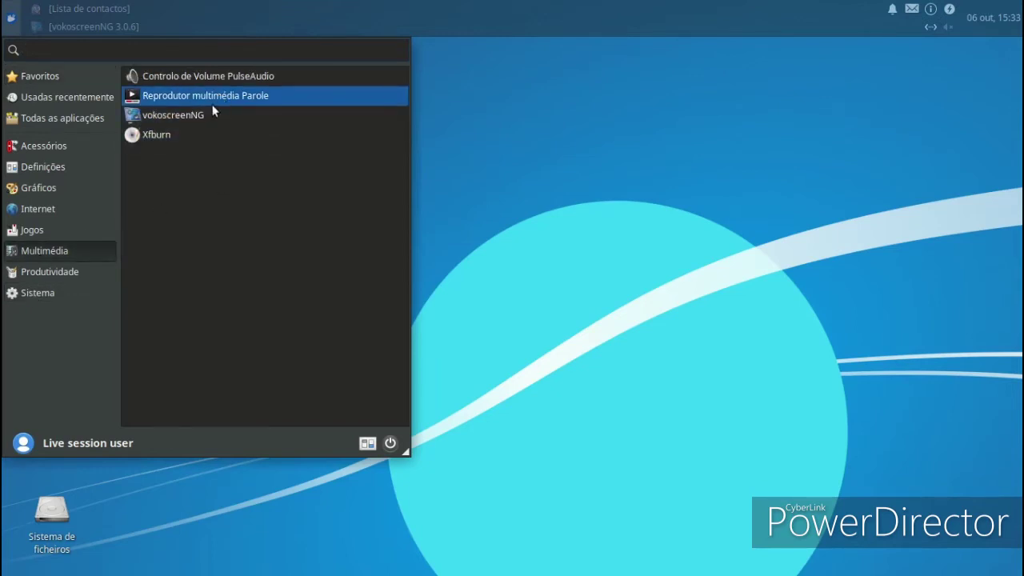
click(186, 134)
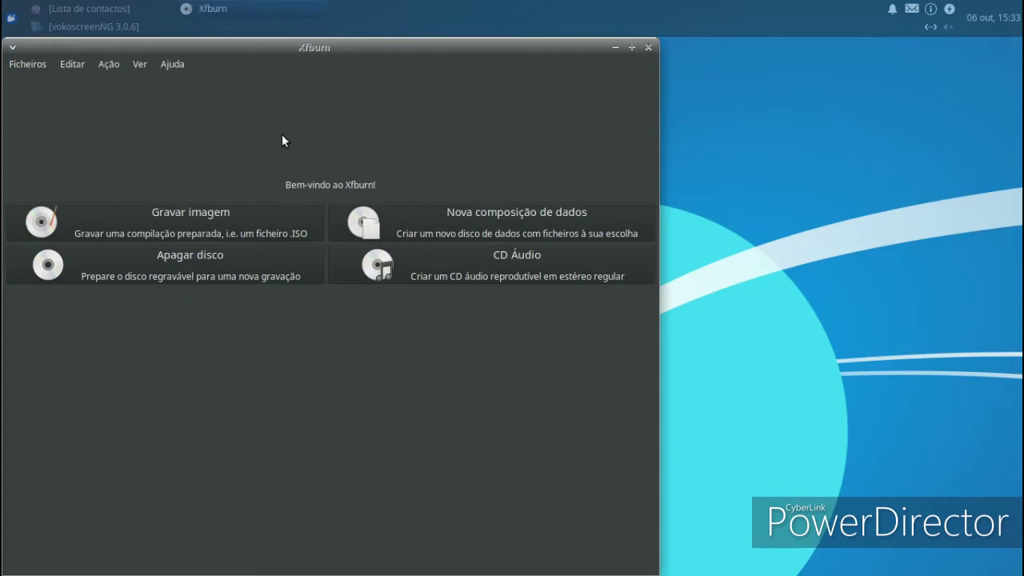
click(171, 261)
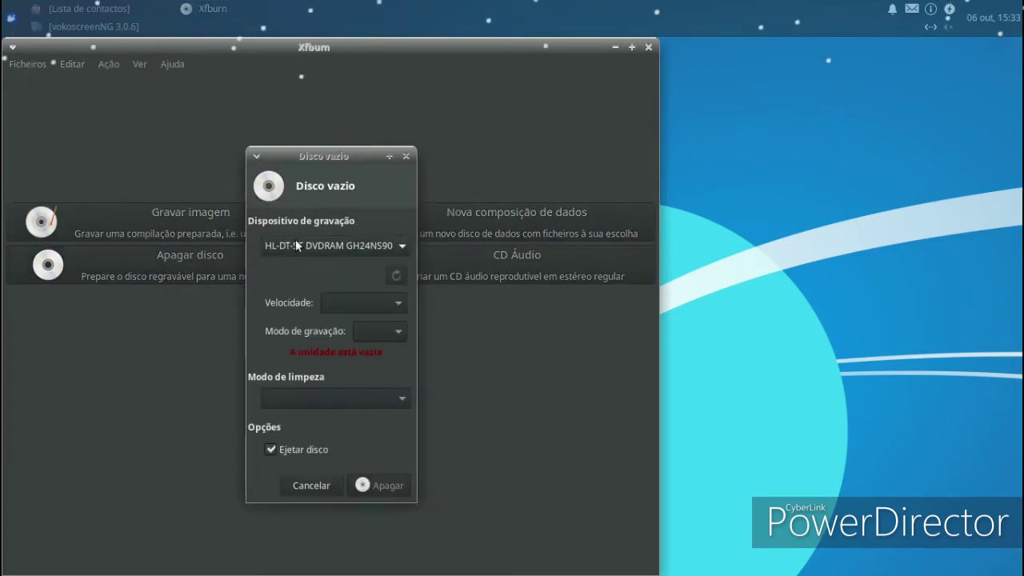
click(302, 484)
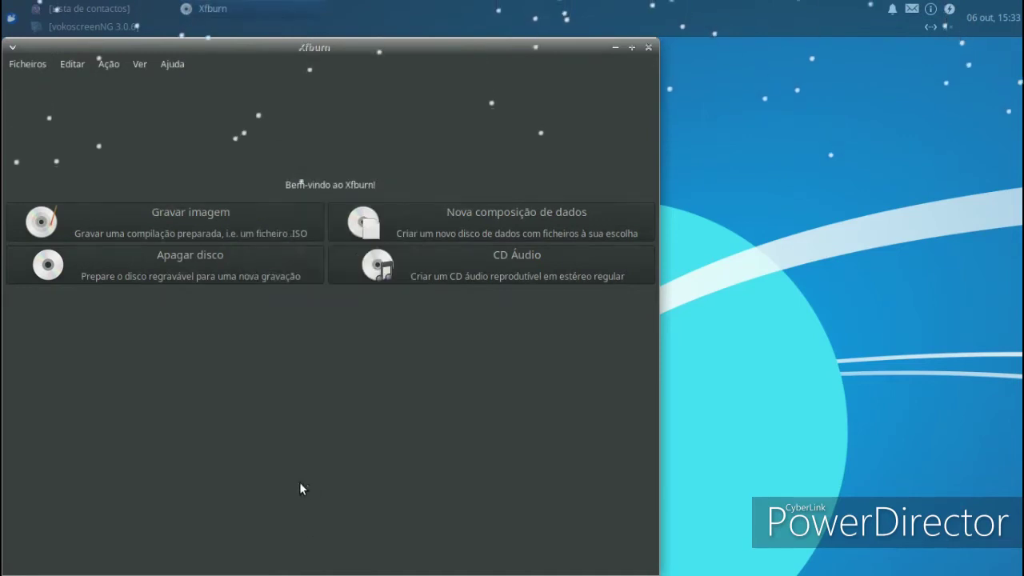
- Look at Xfburn's options for burning an image, dismiss them and close Xfburn
click(177, 213)
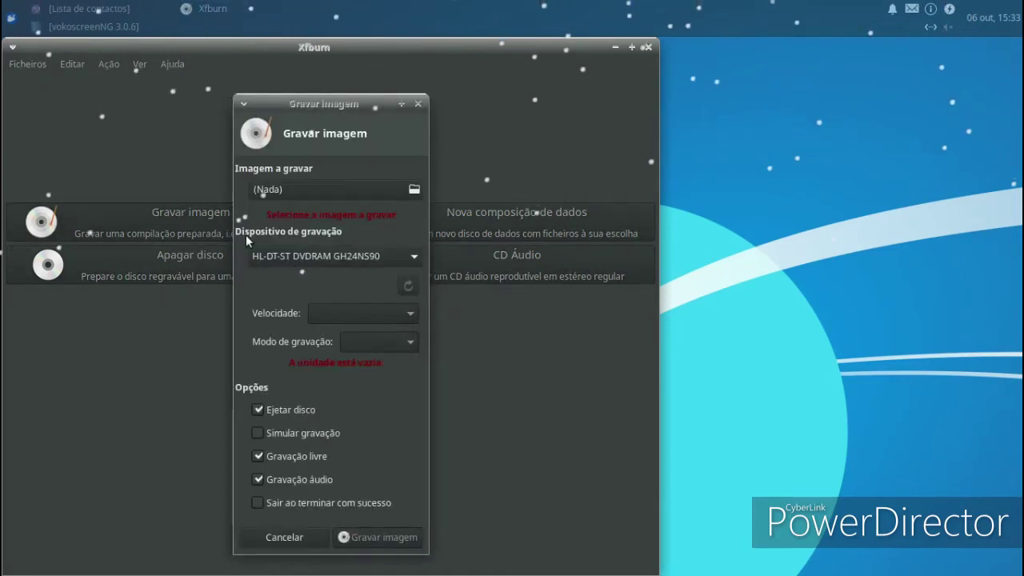
click(418, 105)
click(648, 48)
- Set the desktop wallpaper to the dark blue backdrop with teal and blue triangles and close the desktop settings
right_click(461, 97)
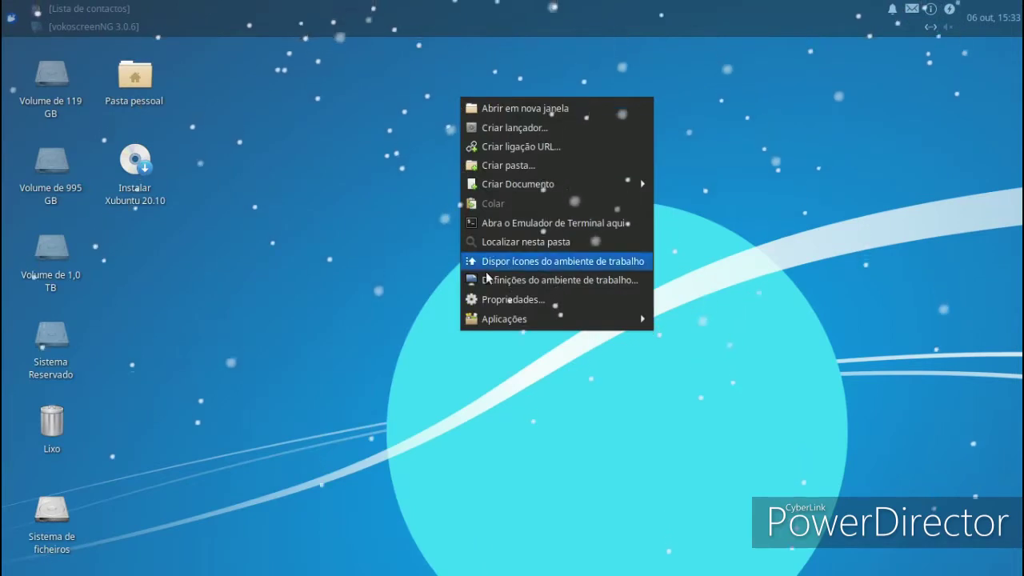
click(482, 282)
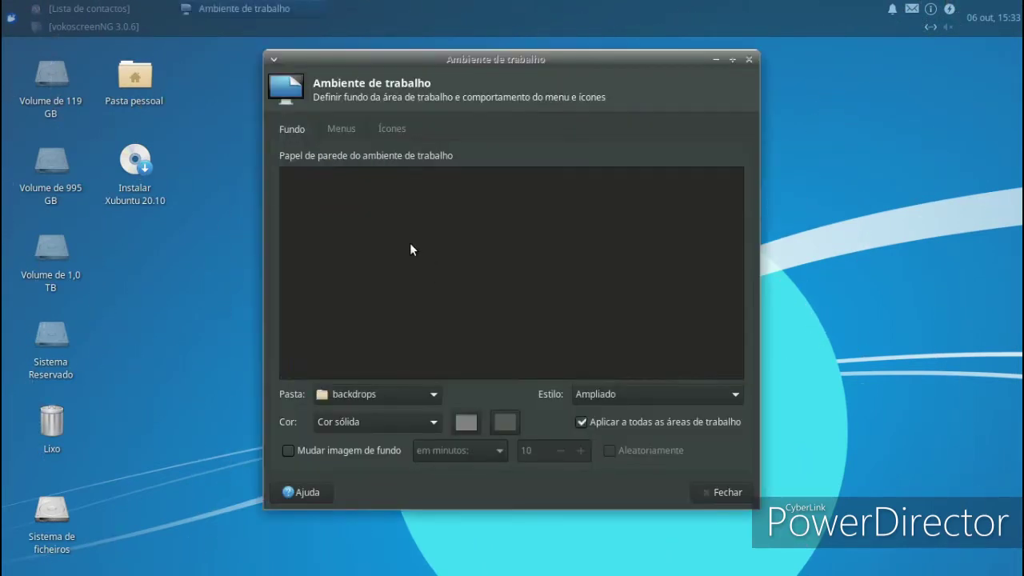
click(452, 344)
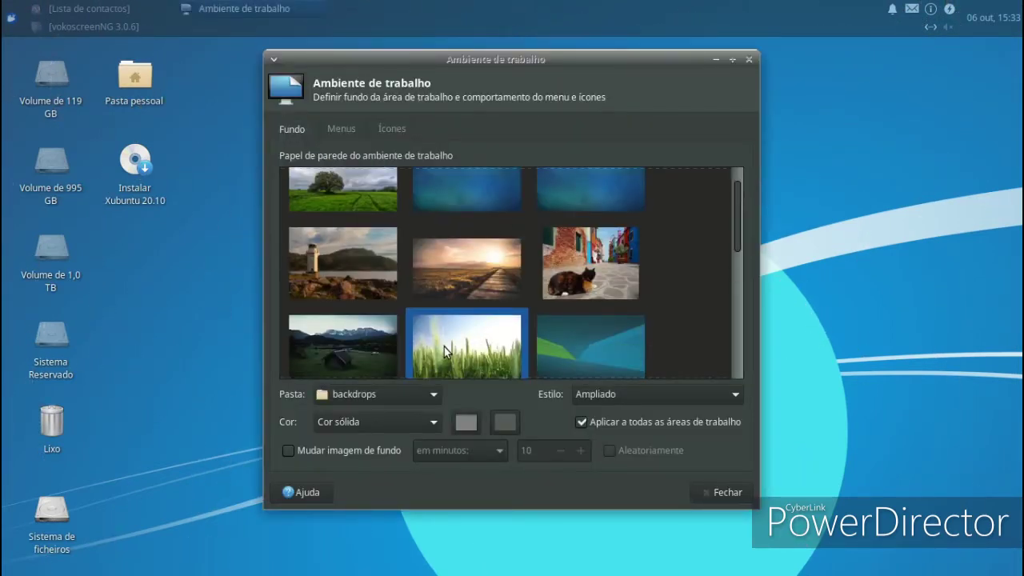
scroll(449, 330, down, 3)
scroll(459, 326, down, 5)
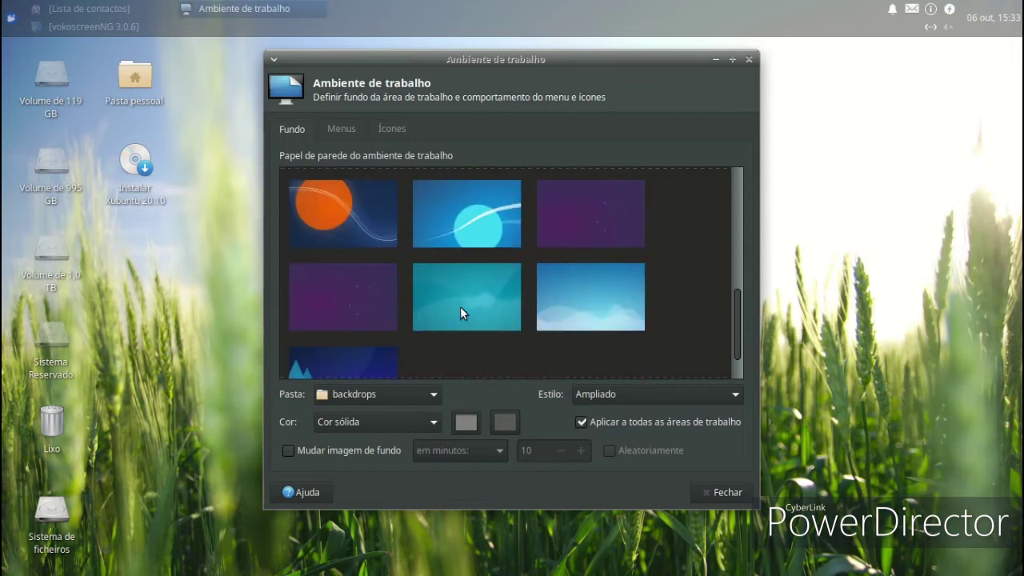
click(343, 349)
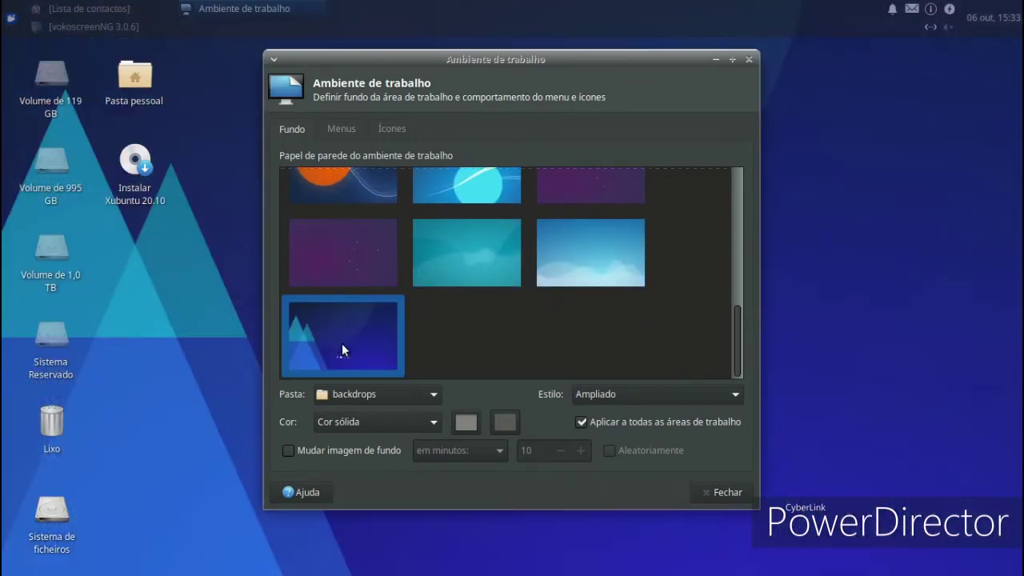
click(721, 494)
- Open the SGT puzzle collection from the games, browse its list of puzzles and close it
click(10, 17)
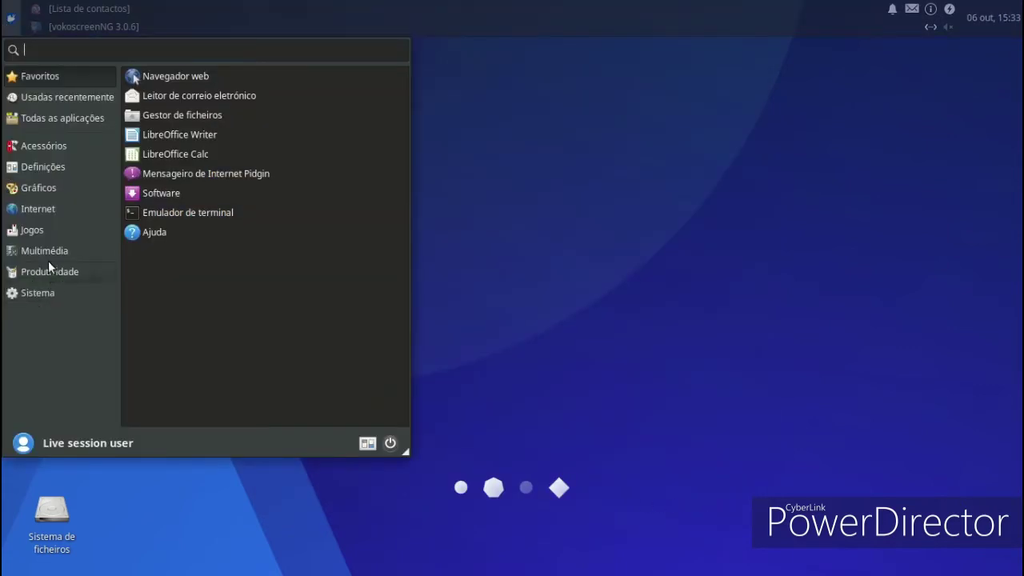
click(44, 230)
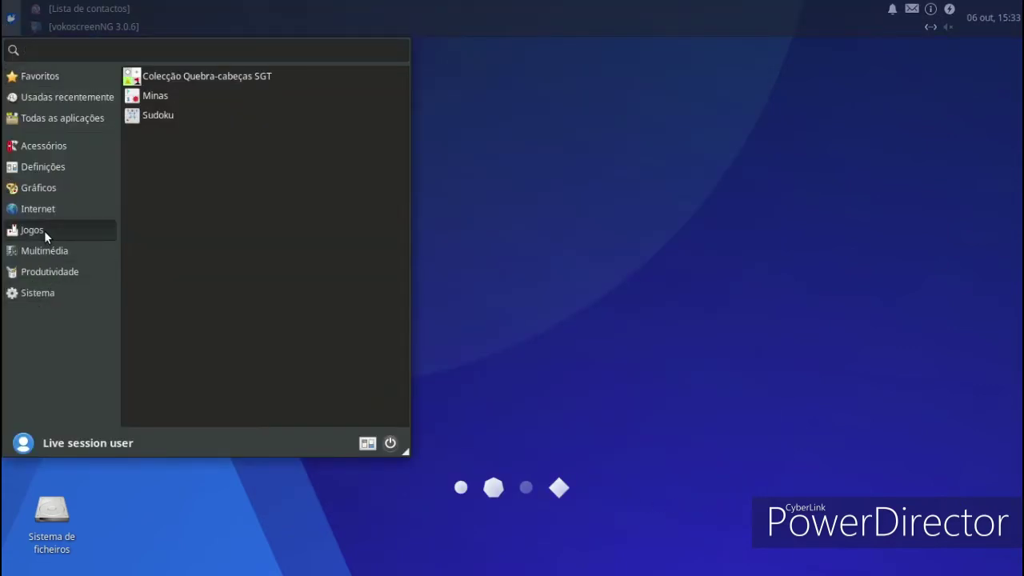
click(197, 78)
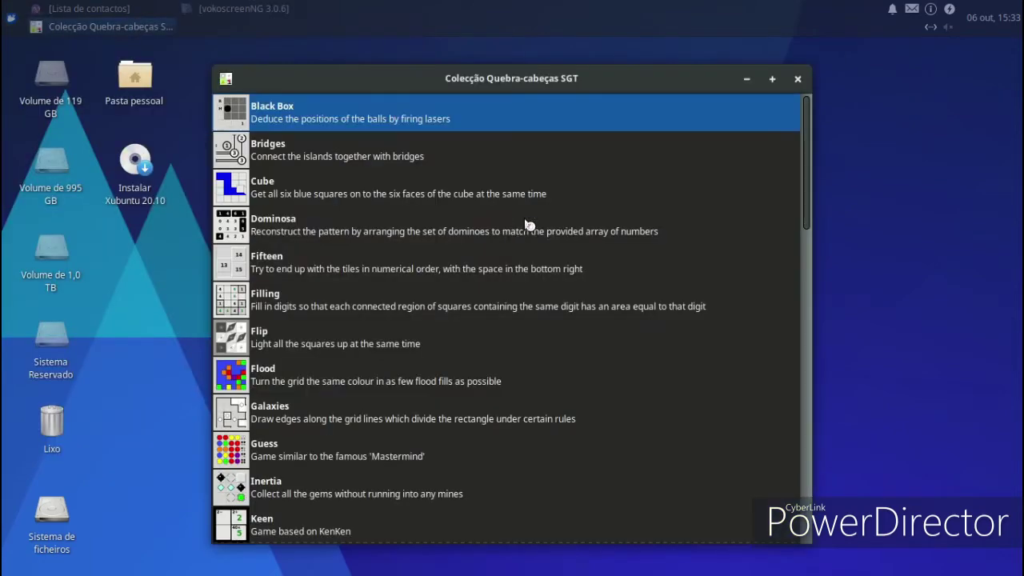
scroll(528, 226, down, 15)
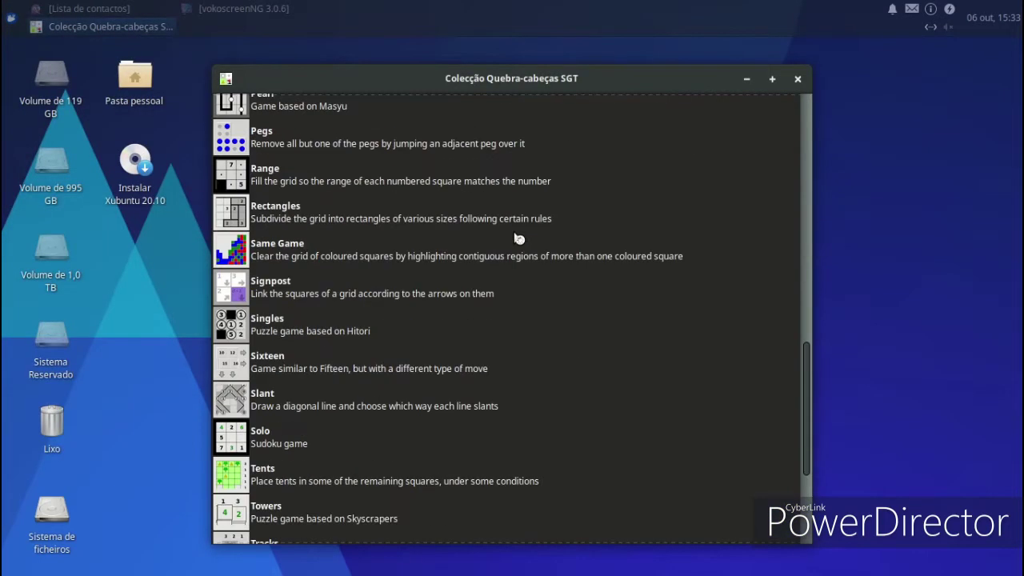
scroll(519, 239, up, 3)
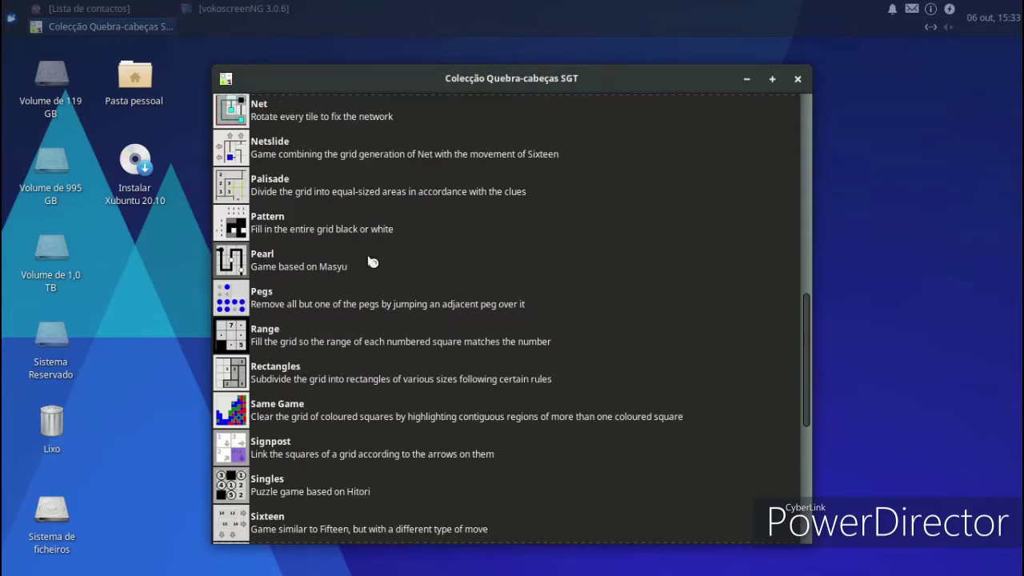
scroll(384, 271, down, 5)
click(355, 277)
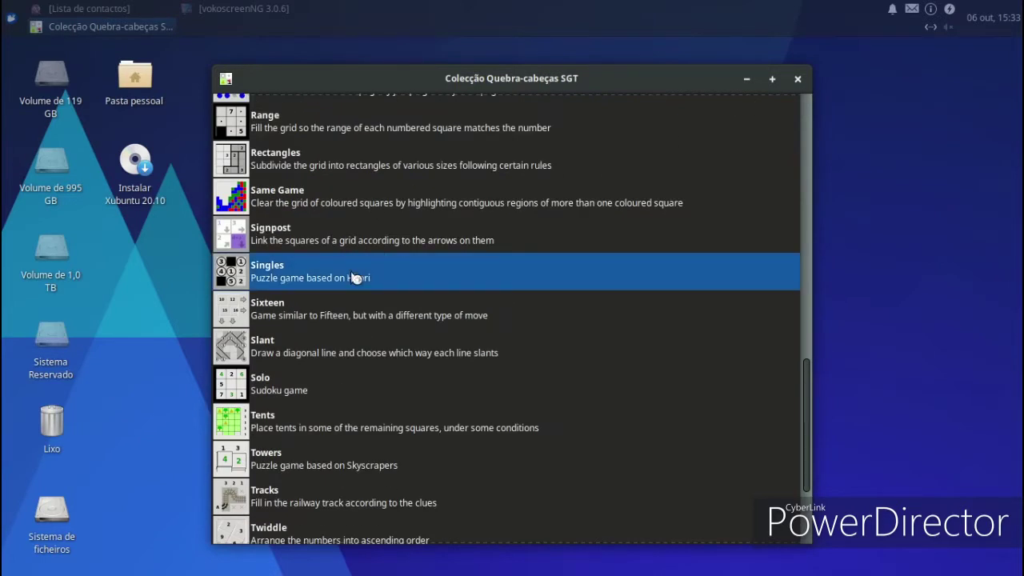
click(798, 79)
- Browse the system, productivity, multimedia, games and accessories application categories
click(11, 18)
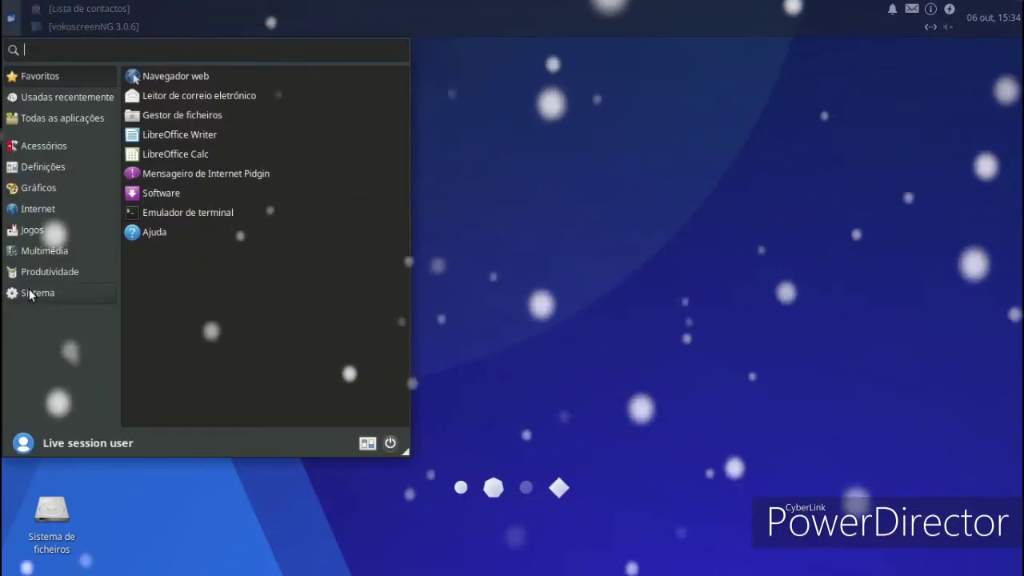
click(36, 293)
click(58, 272)
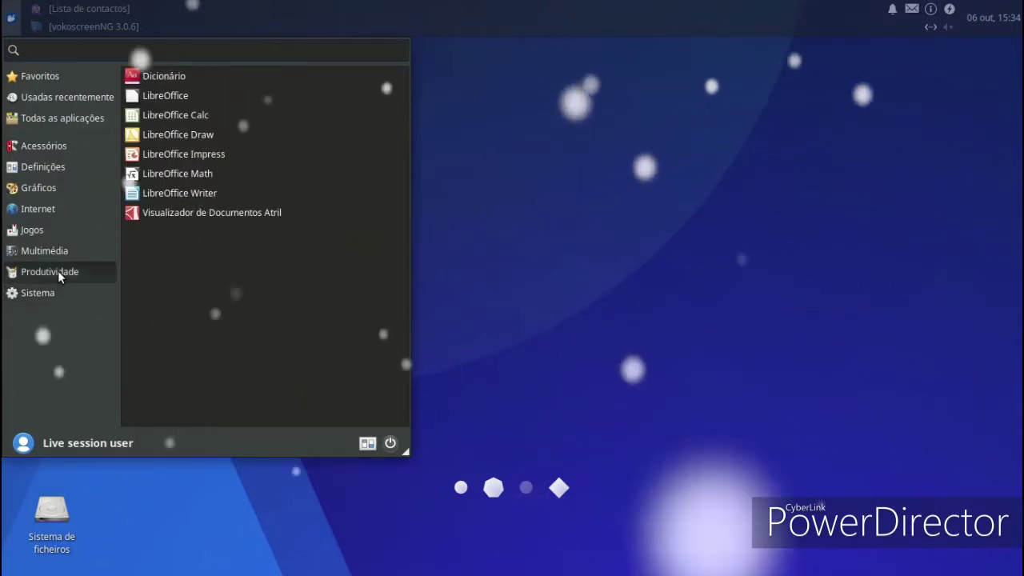
click(47, 253)
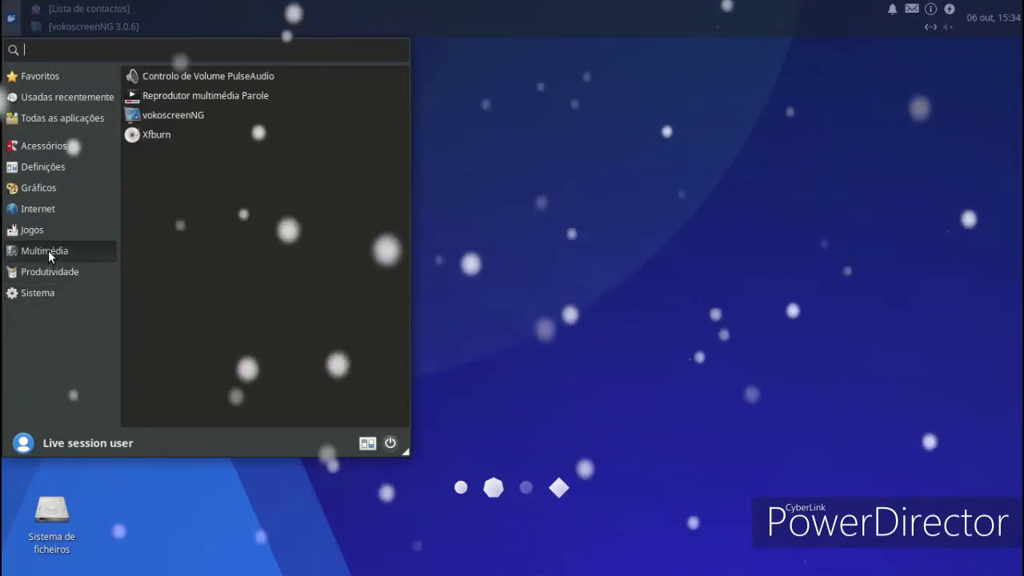
click(51, 229)
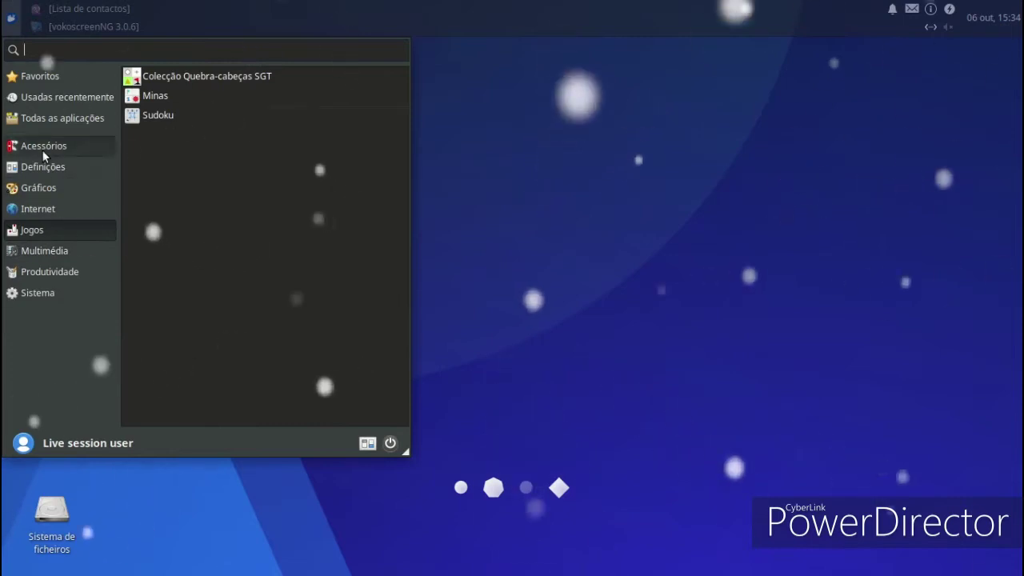
click(41, 148)
- Open the screensaver preferences and select the Aleatório theme
click(39, 168)
scroll(286, 131, down, 6)
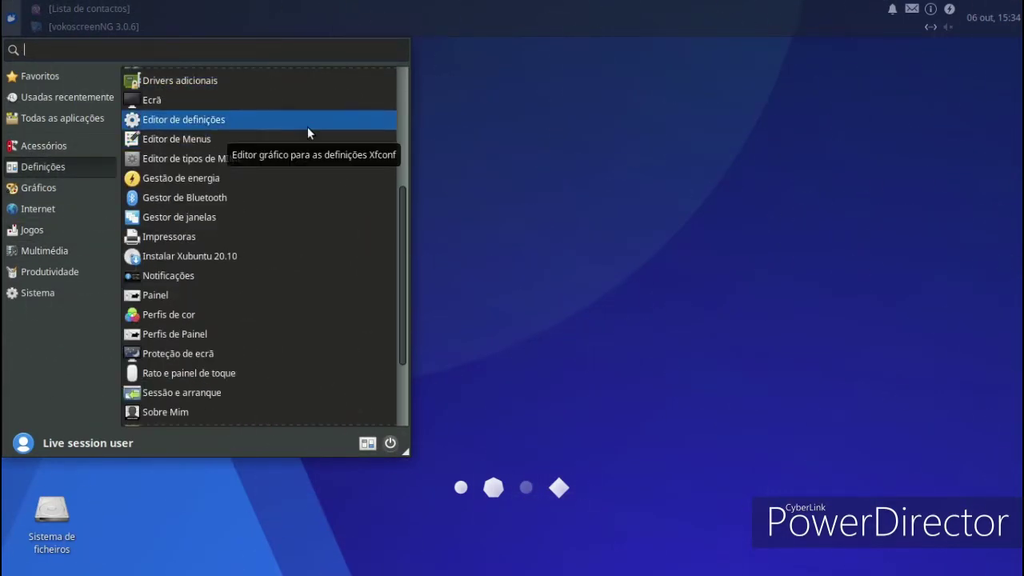
scroll(307, 133, down, 3)
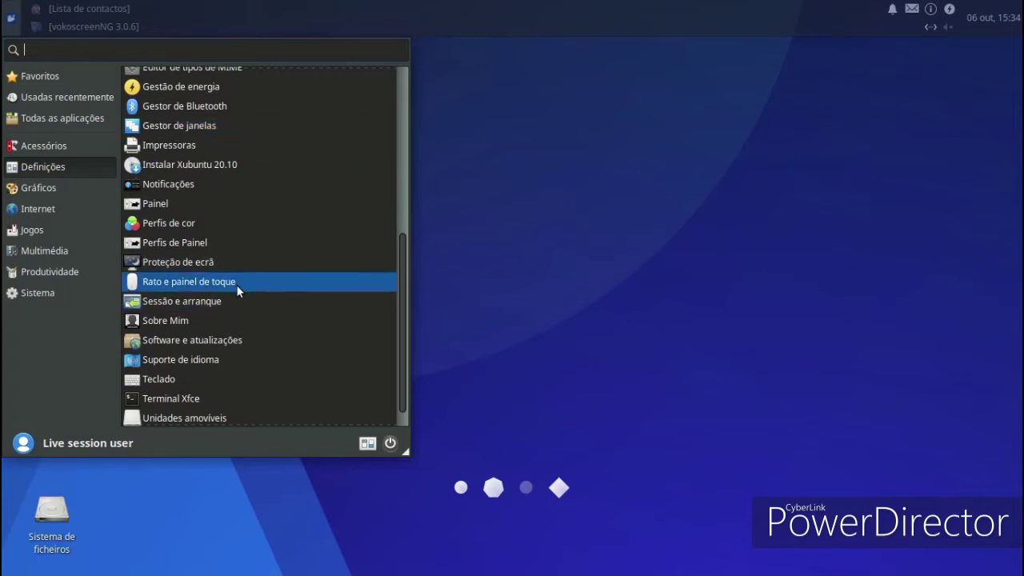
click(245, 264)
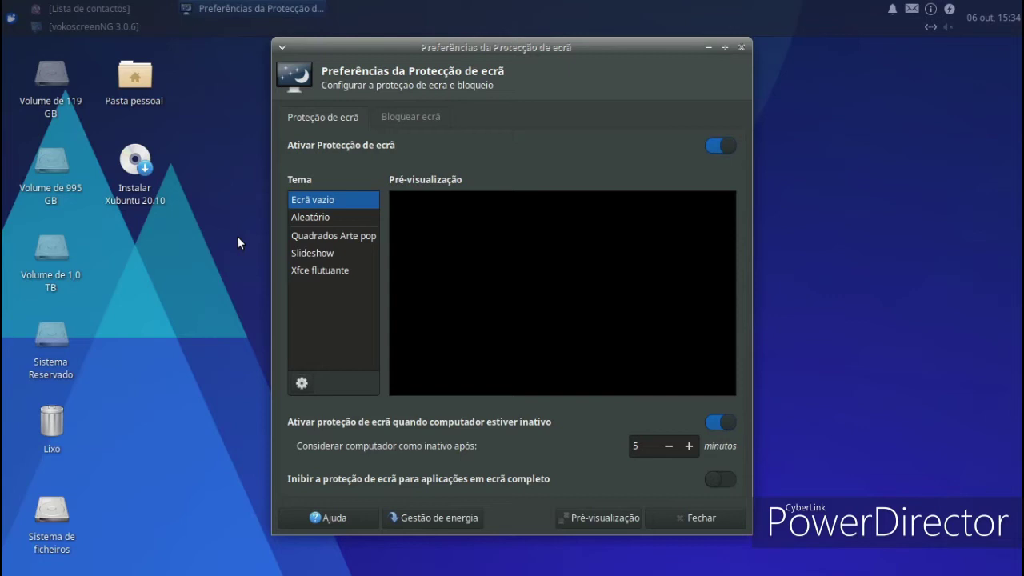
click(301, 223)
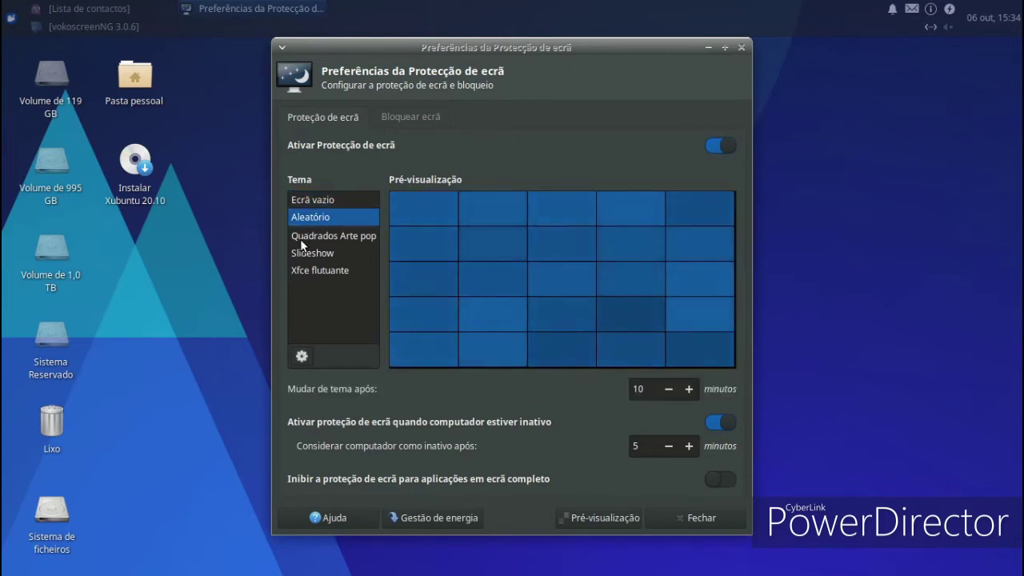
- Preview the Quadrados Arte pop and Slideshow screensavers, select the Xfce flutuante theme and close the preferences
click(303, 237)
click(295, 269)
click(316, 253)
click(323, 272)
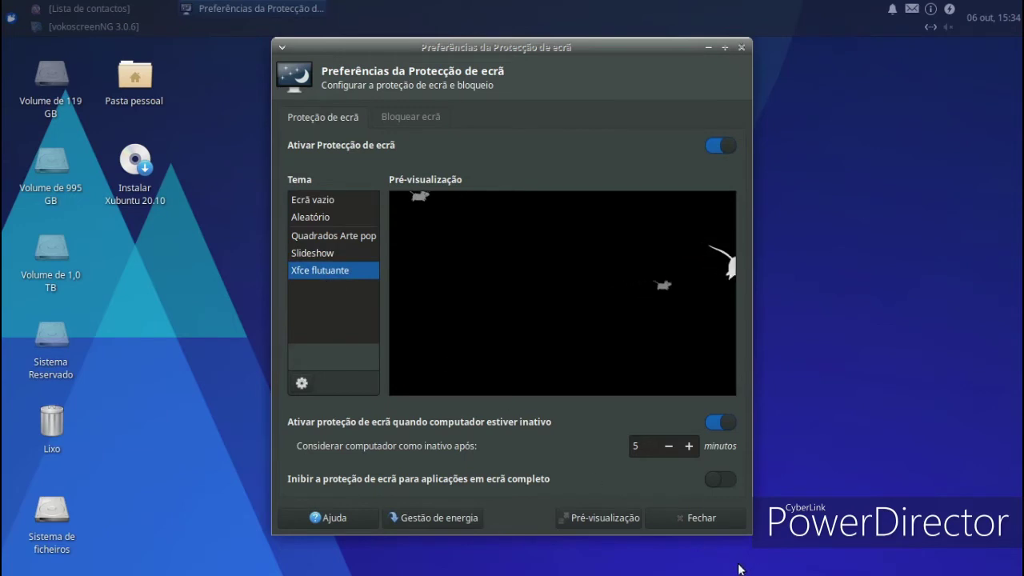
click(684, 519)
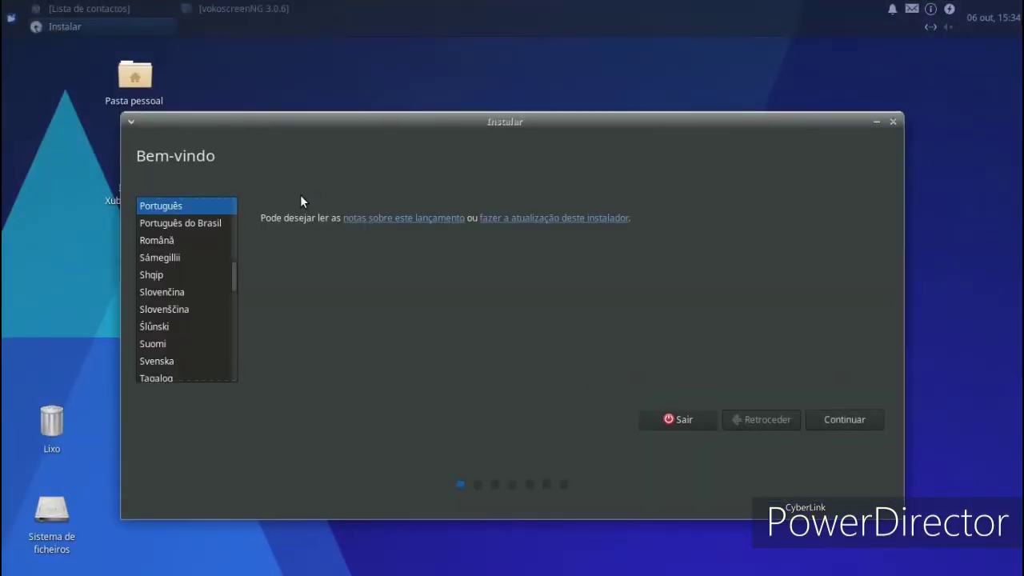
- Accept Português as the installer language and Portuguese as the keyboard layout, and proceed through the installer to the installation type
click(853, 418)
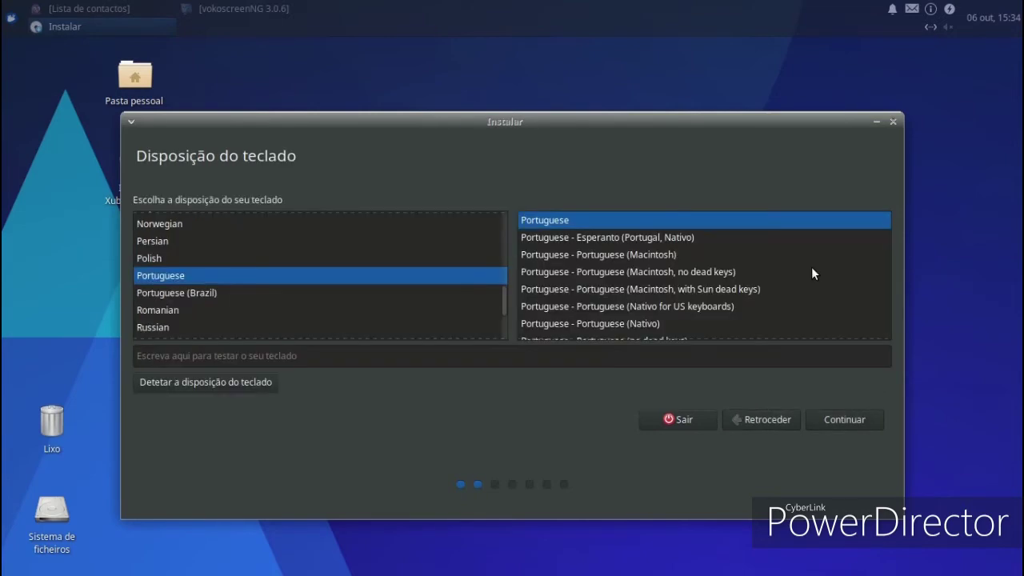
click(853, 427)
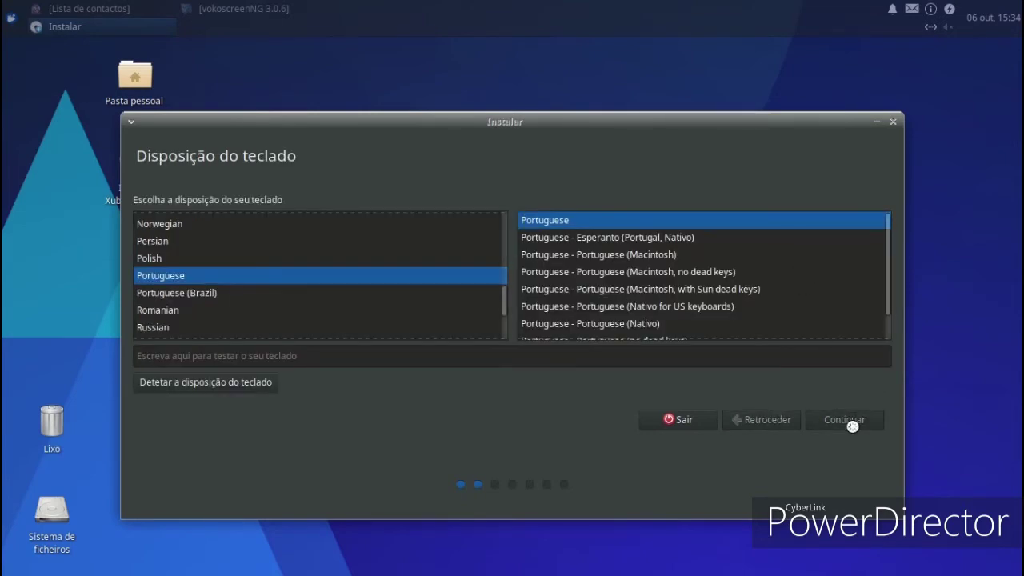
click(853, 427)
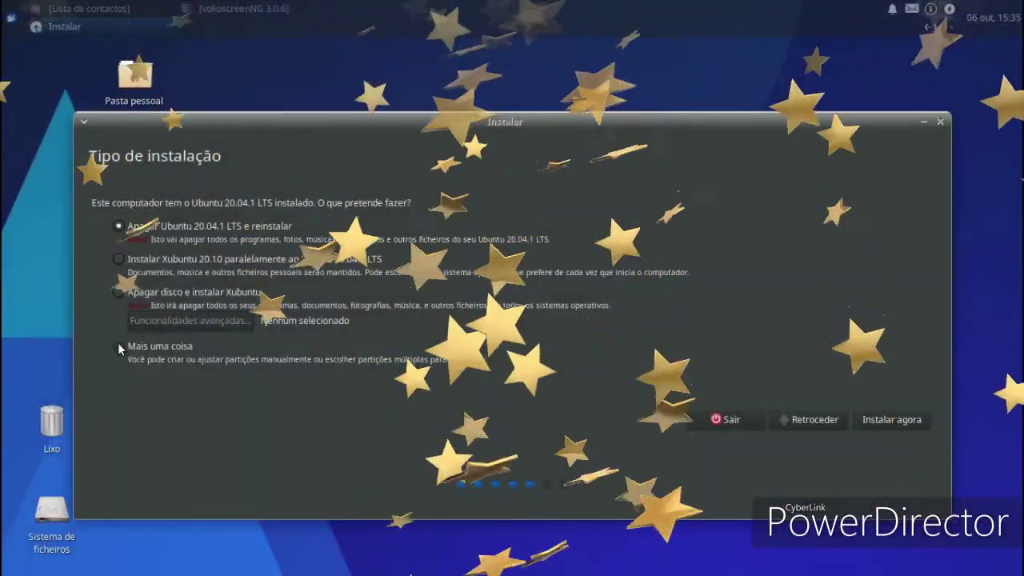
- Choose the "Mais uma coisa" installation type to view the disk partitions, and quit the installer
click(119, 346)
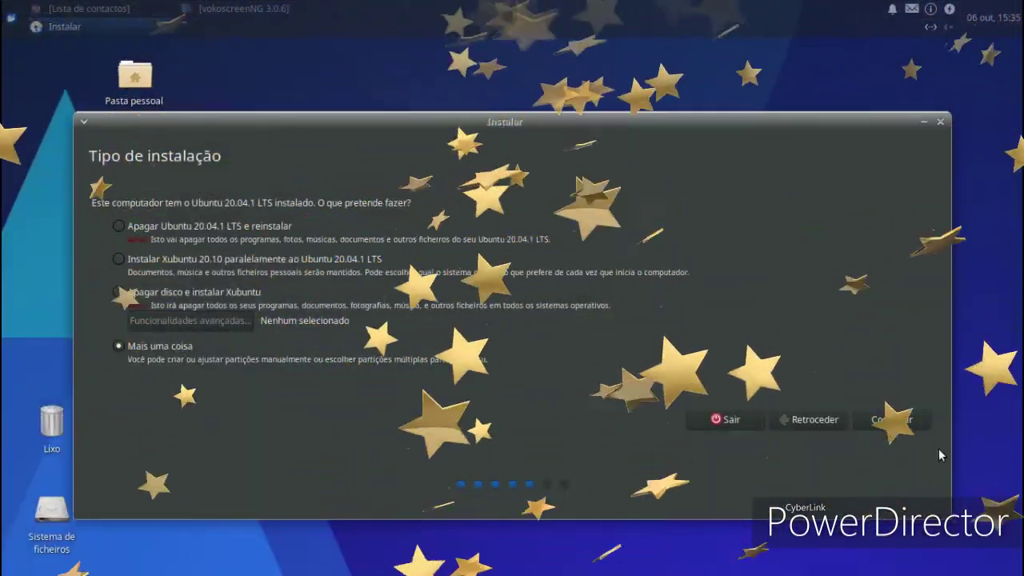
key(Return)
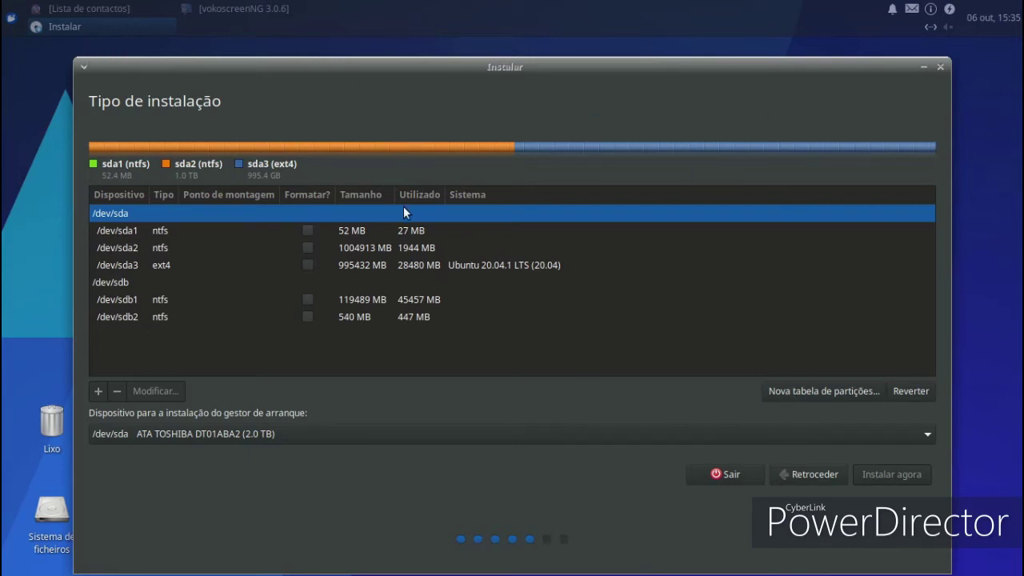
click(741, 475)
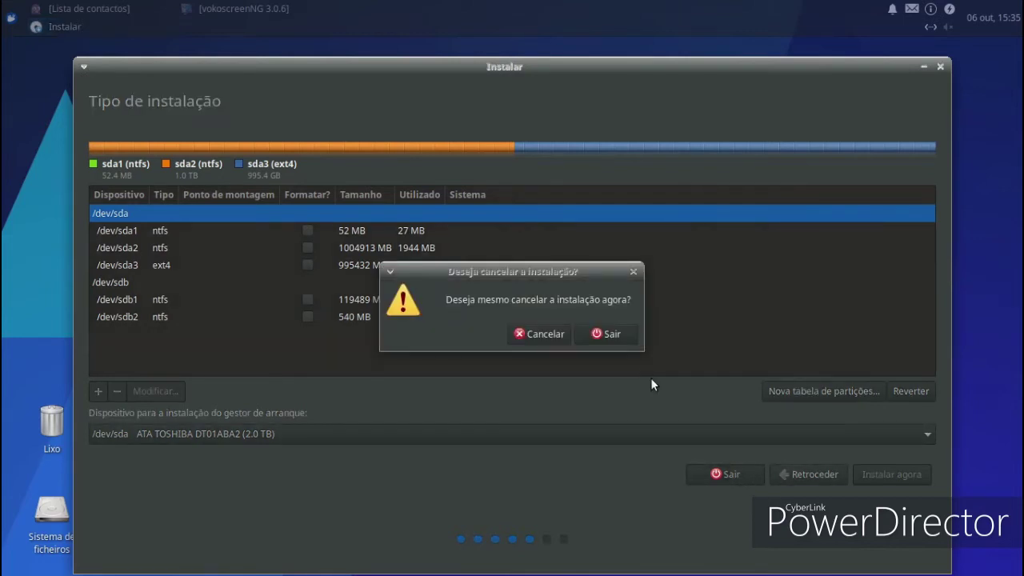
click(602, 335)
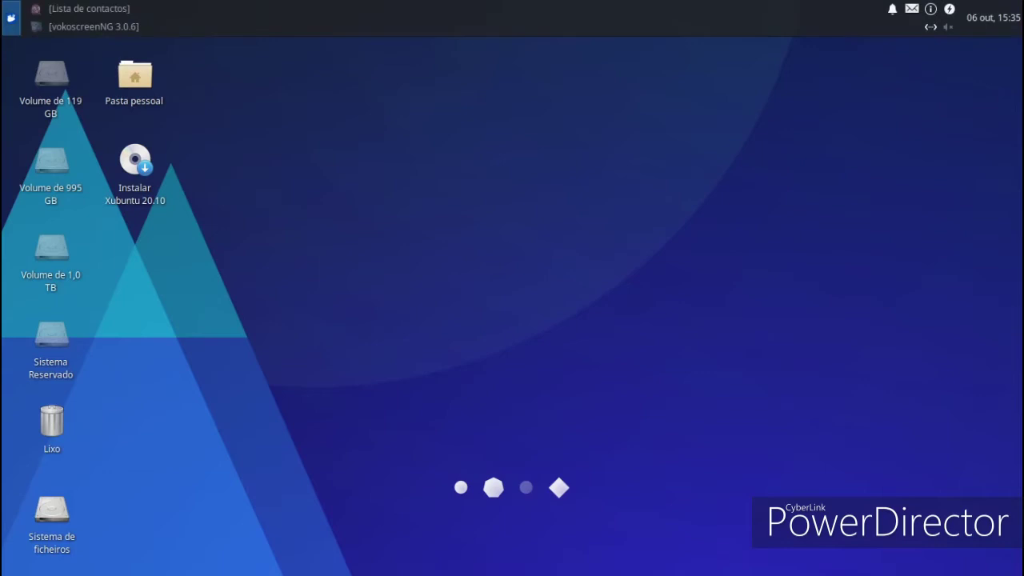
- Open Notas from the accessories, write a short note with a name and close the note
click(12, 17)
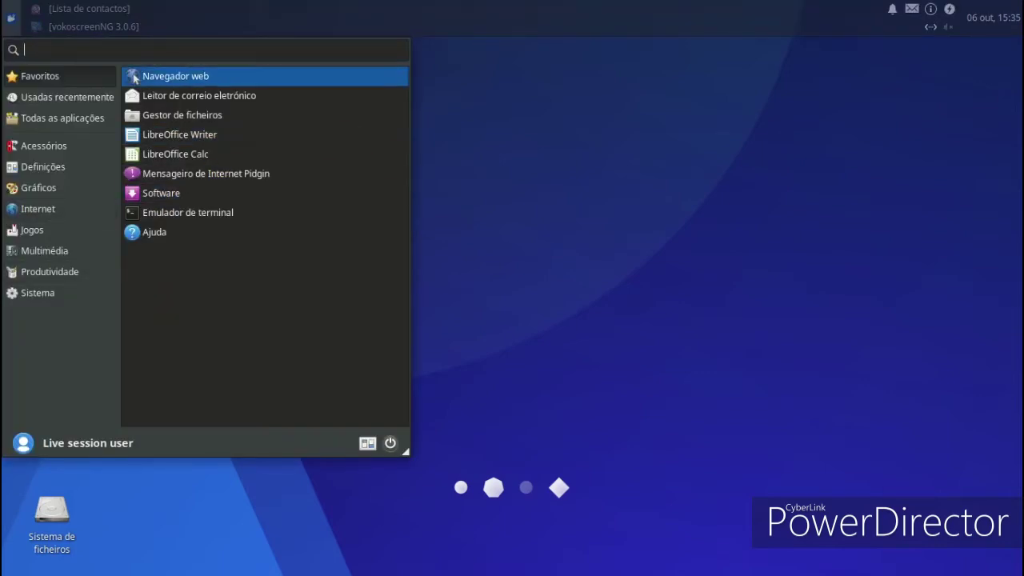
click(44, 145)
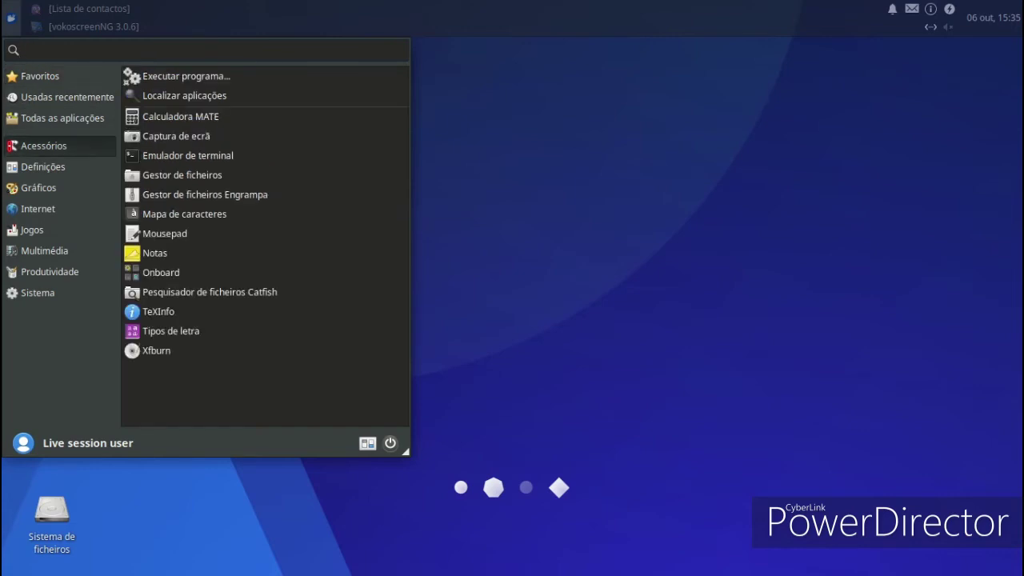
click(240, 253)
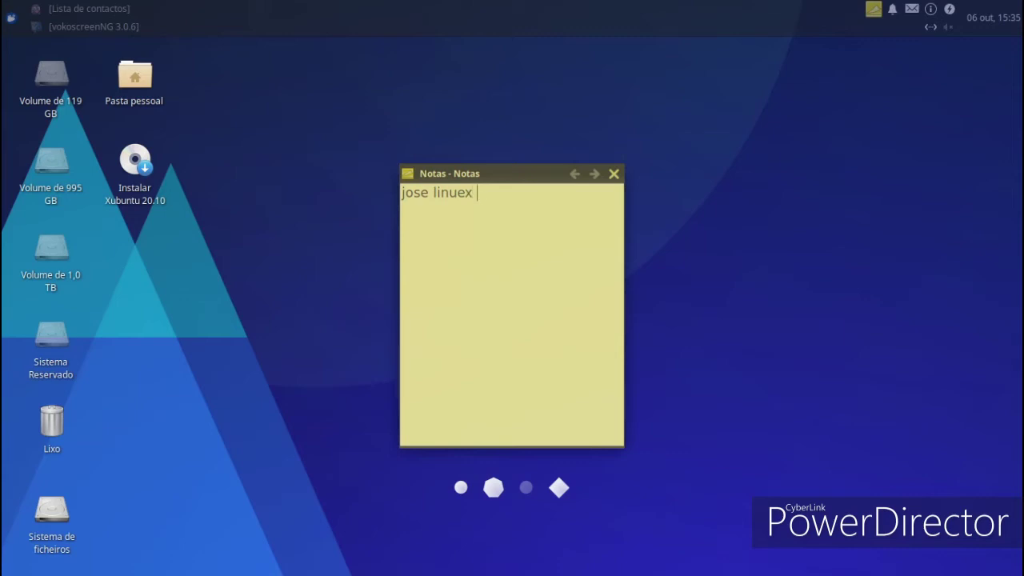
click(614, 174)
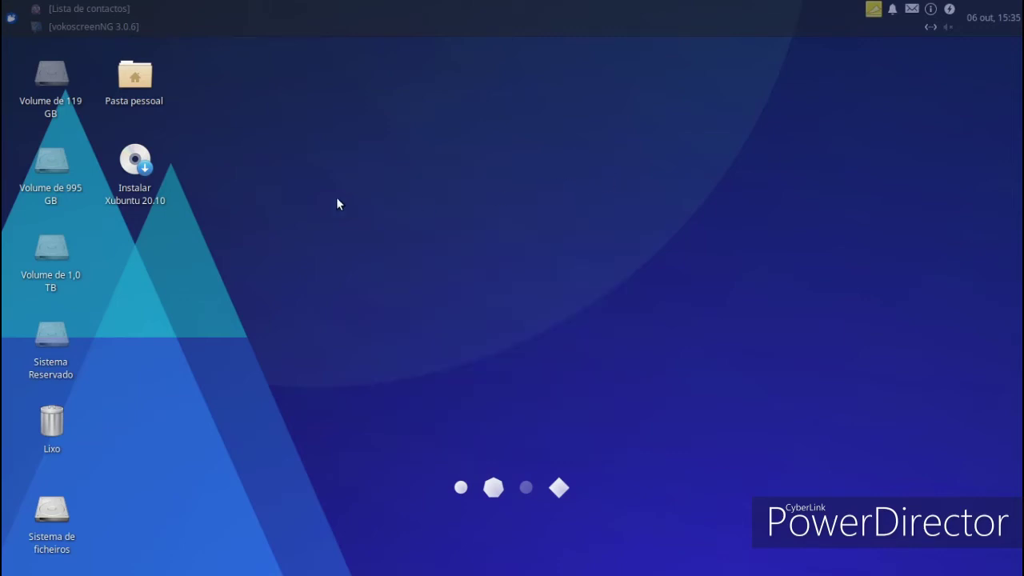
- Browse the multimedia, productivity and system application categories, open Gigolo to view the drives and close it
click(12, 19)
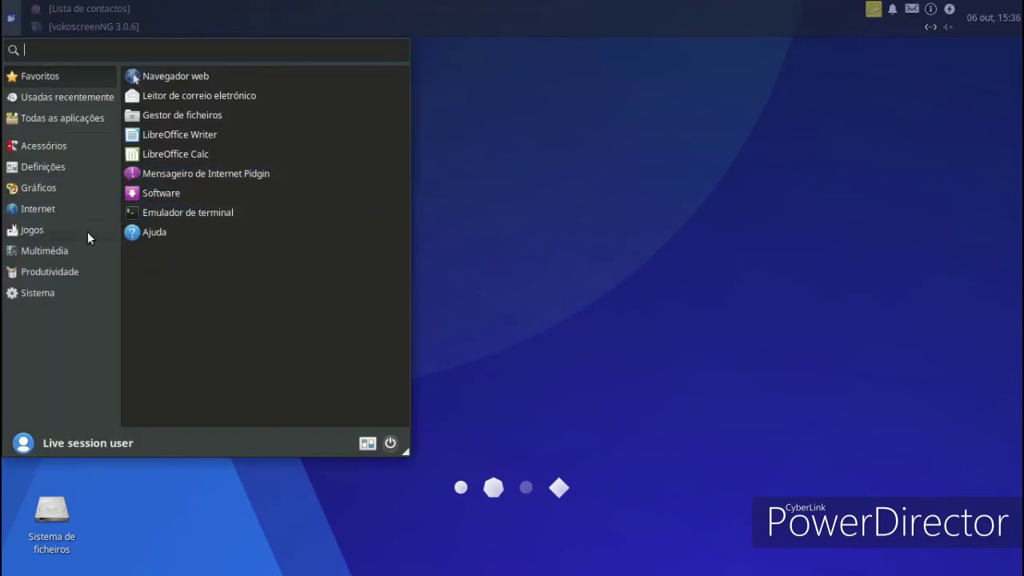
click(72, 255)
click(60, 276)
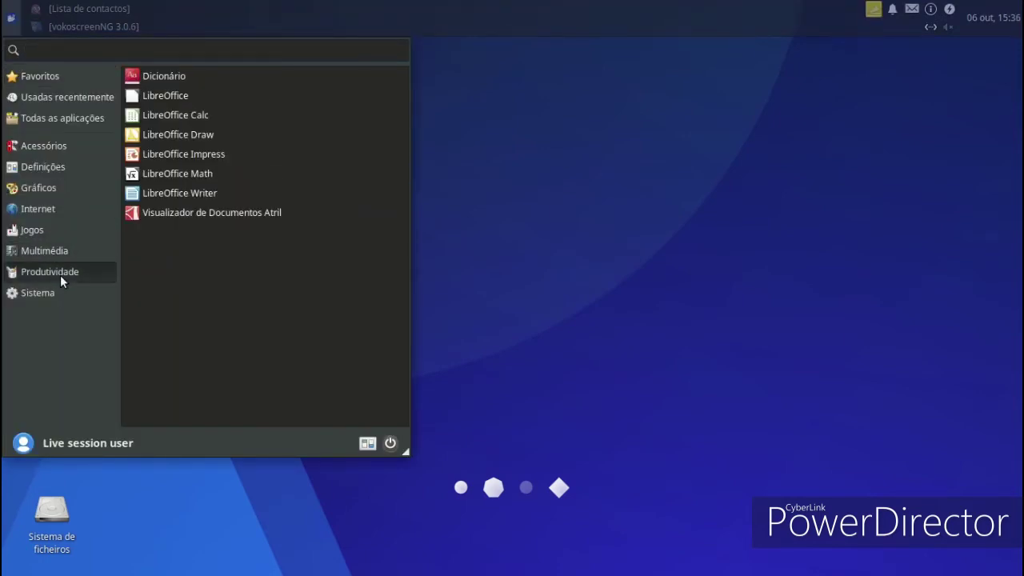
click(45, 290)
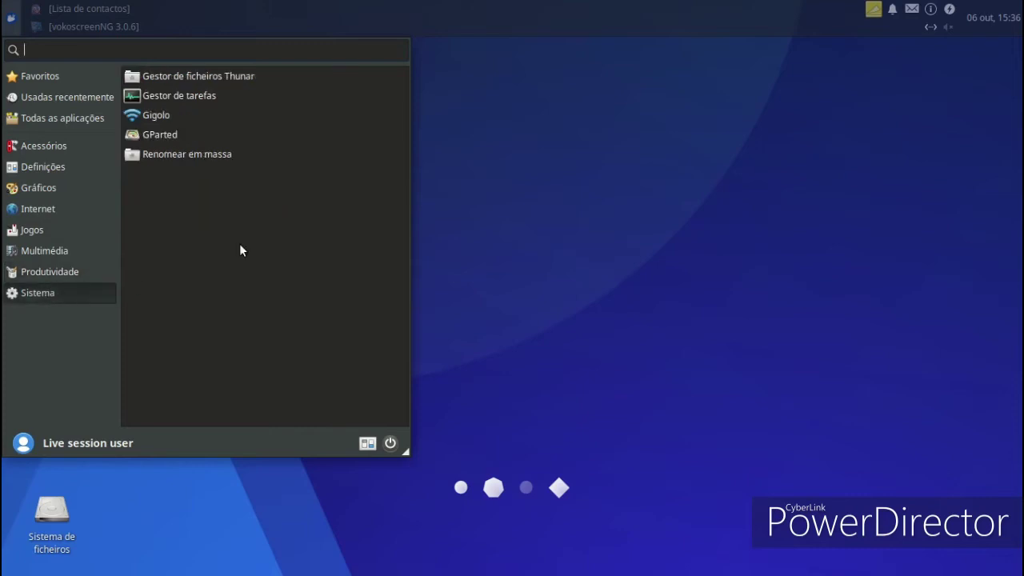
click(223, 119)
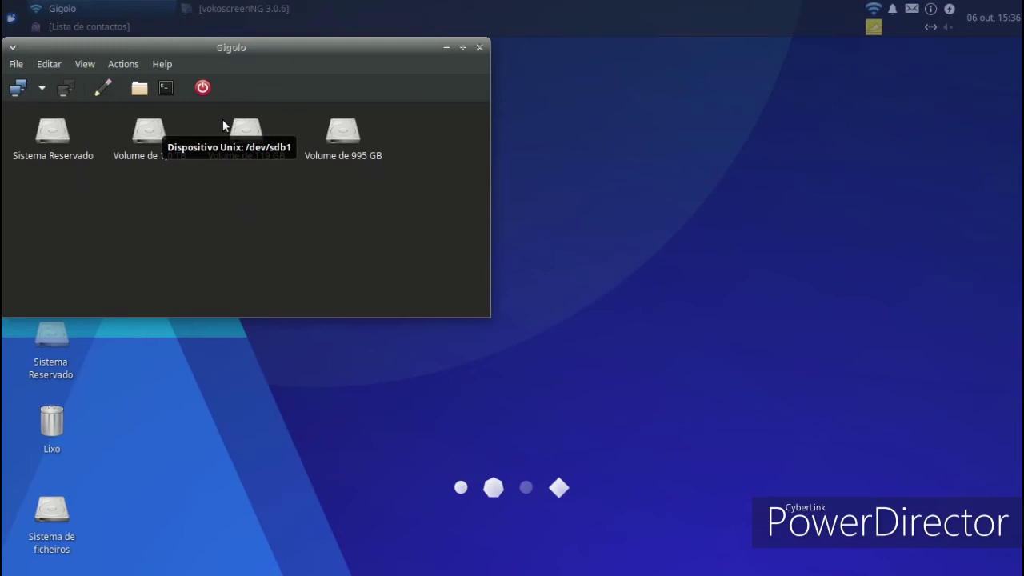
click(480, 47)
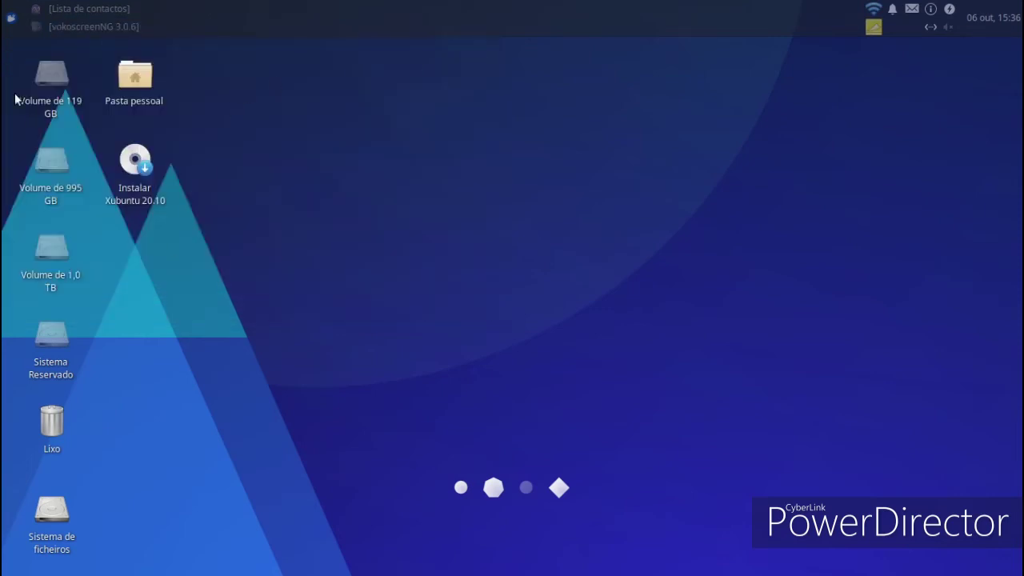
- Open Firefox from the Internet applications, search the web for "gnome look" and open the Gnome-look.org site
click(11, 17)
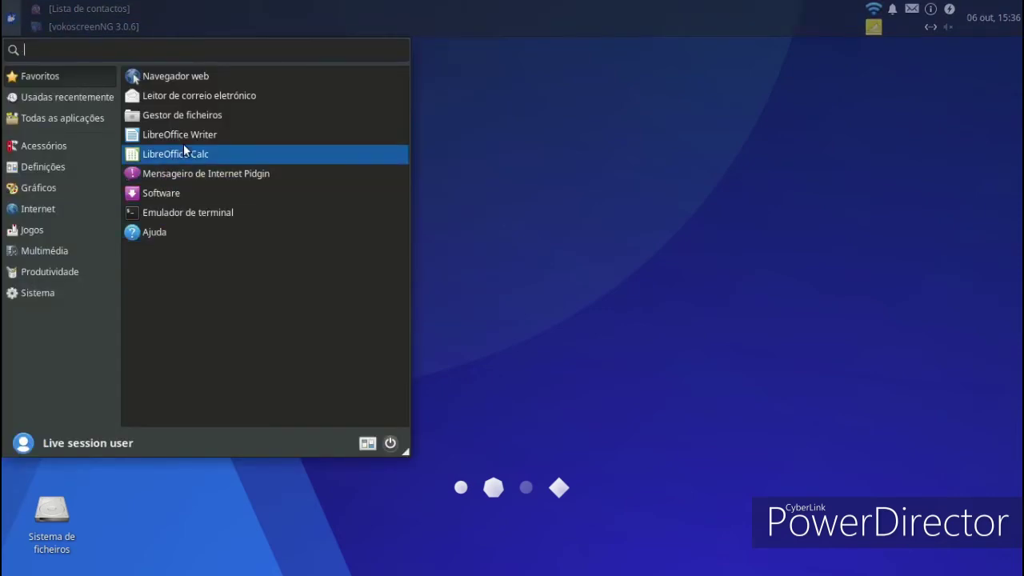
click(54, 208)
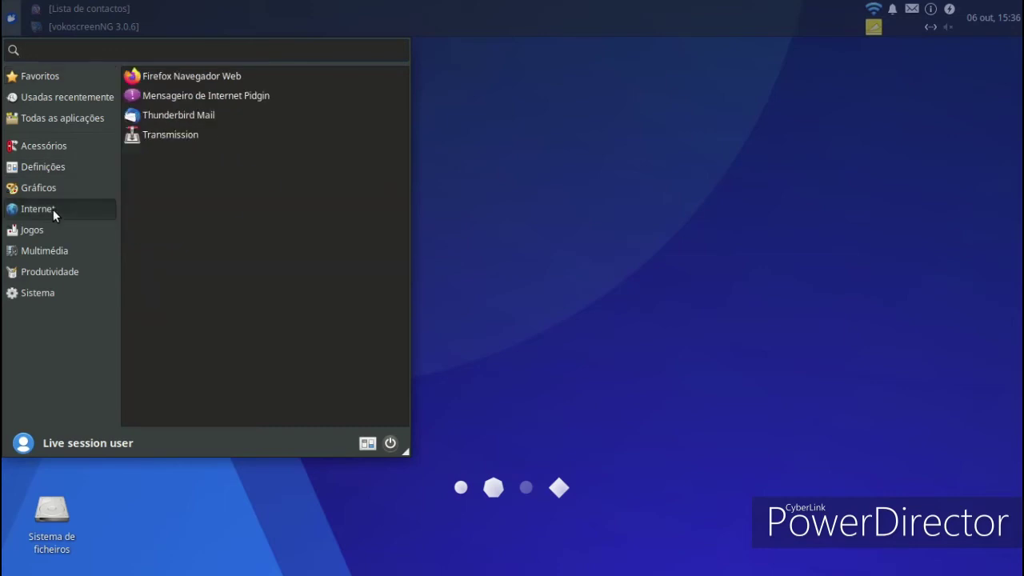
click(183, 77)
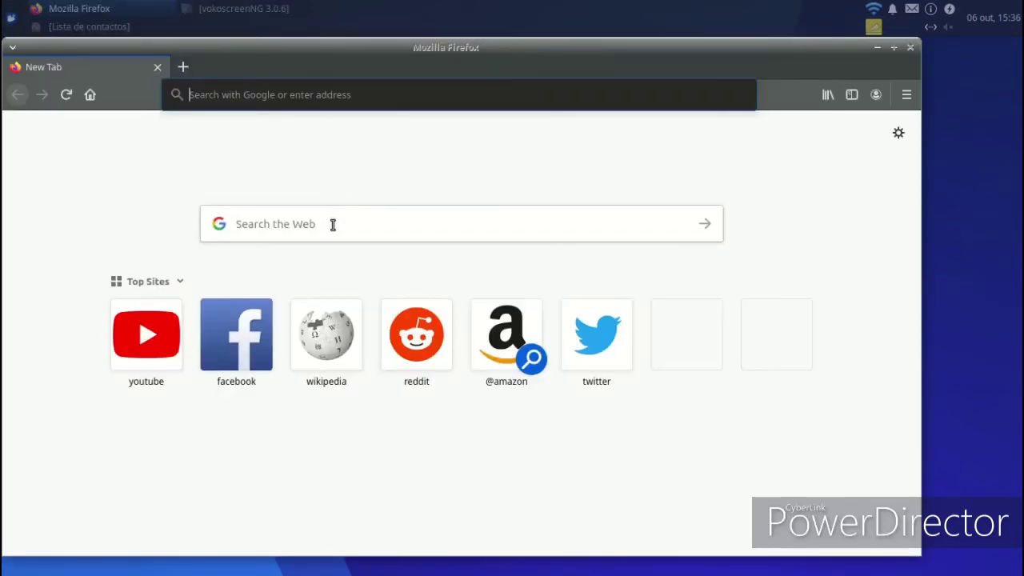
click(333, 225)
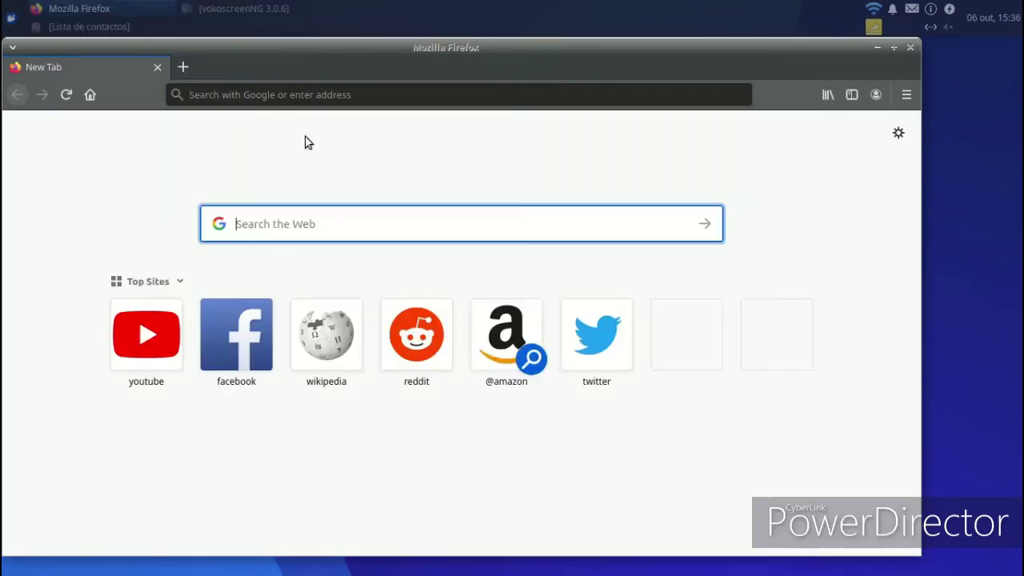
text(gnome)
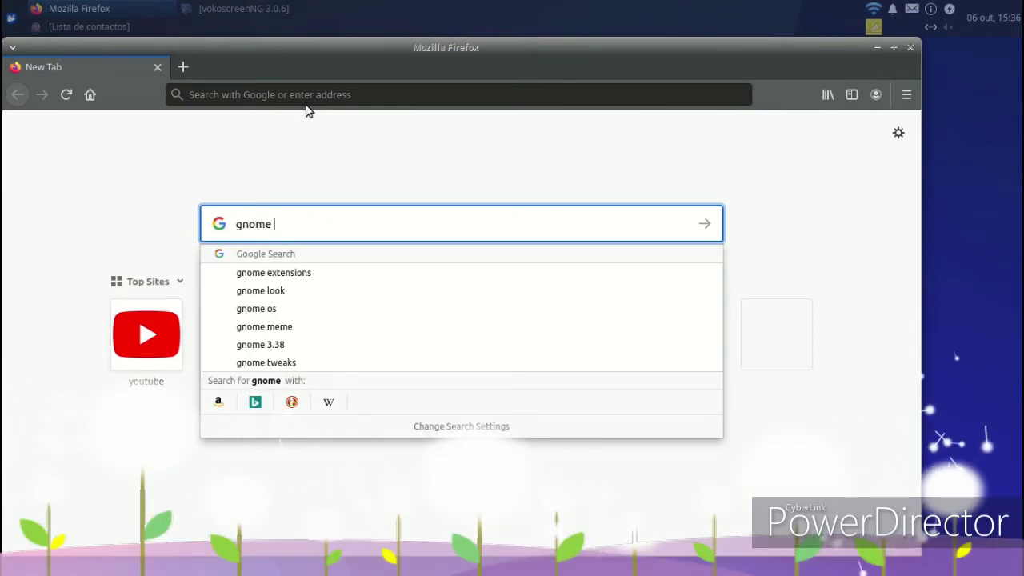
click(242, 293)
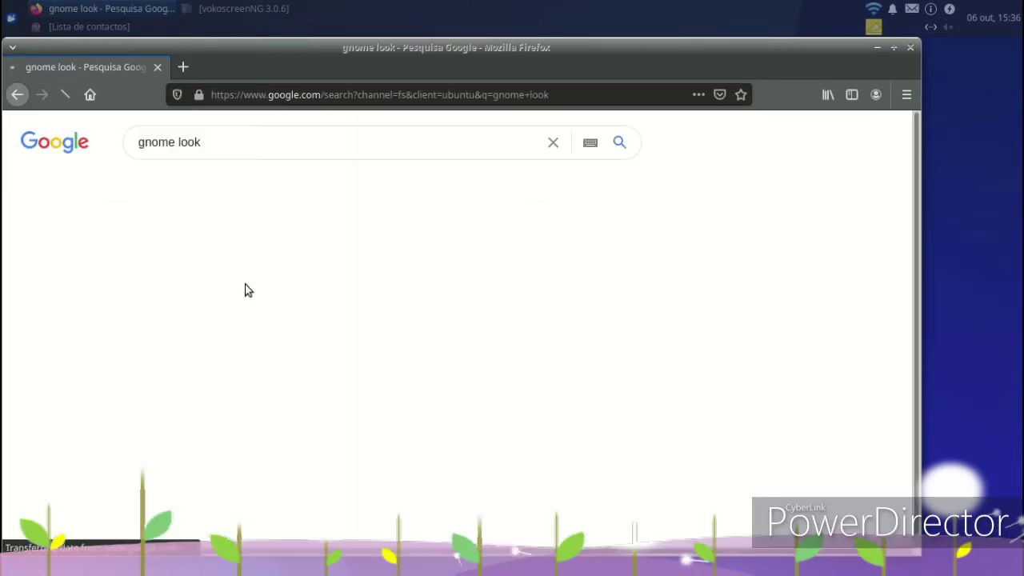
click(204, 269)
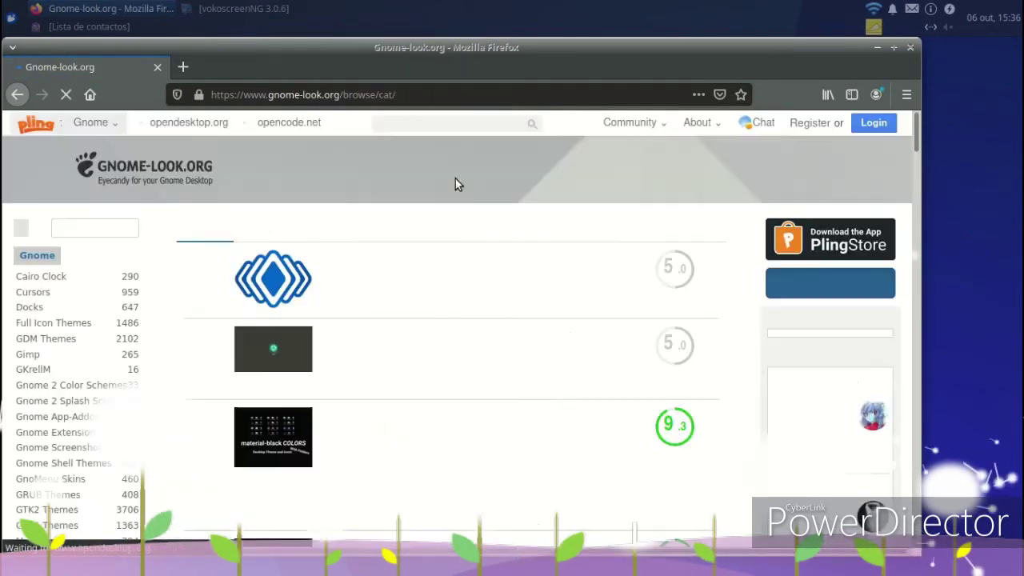
- Look through the Gnome-look.org listings and open the Mojave CT icons page from the popularity list
scroll(384, 267, down, 2)
scroll(146, 367, down, 2)
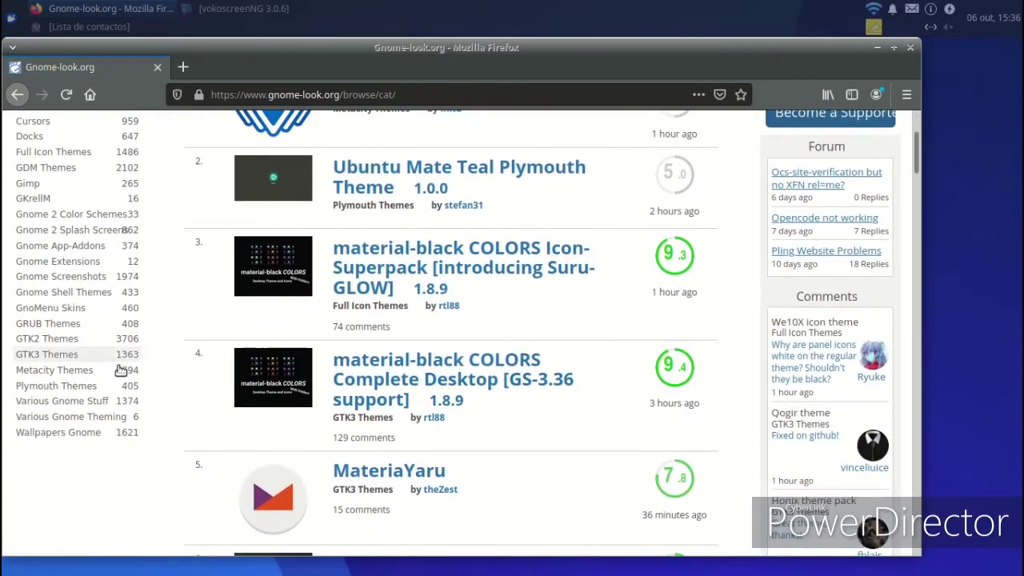
scroll(588, 297, down, 6)
scroll(816, 255, down, 7)
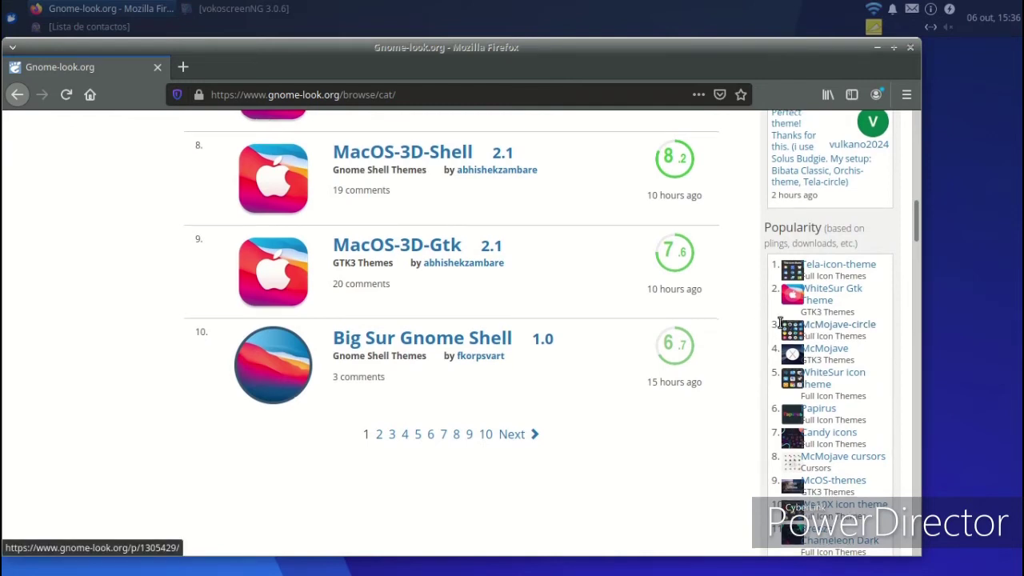
scroll(781, 323, down, 5)
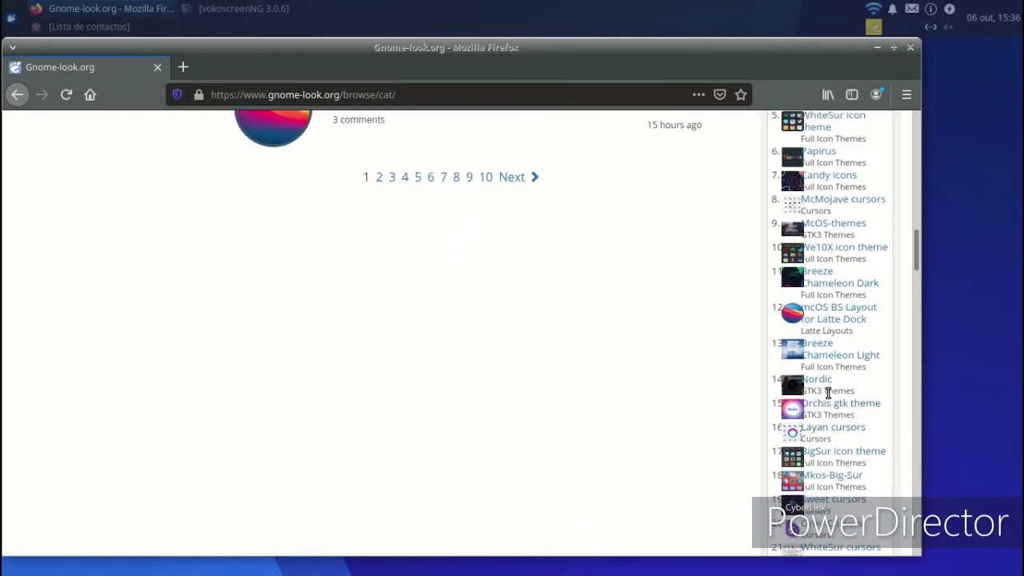
scroll(780, 416, down, 5)
click(807, 405)
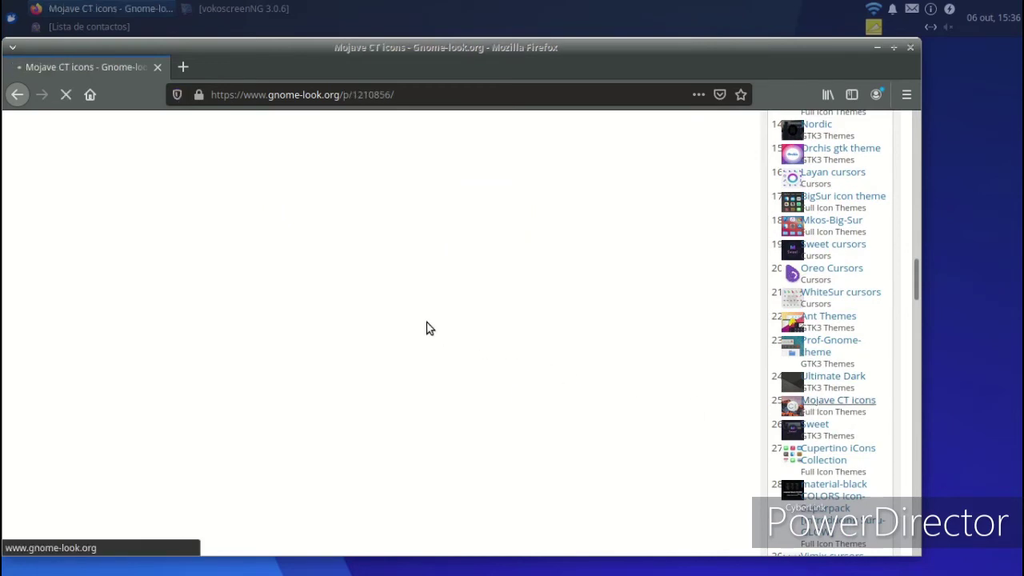
- Download Mojave-CT-Classic.tar.xz from the Mojave CT icons file list and save the file
scroll(426, 325, down, 2)
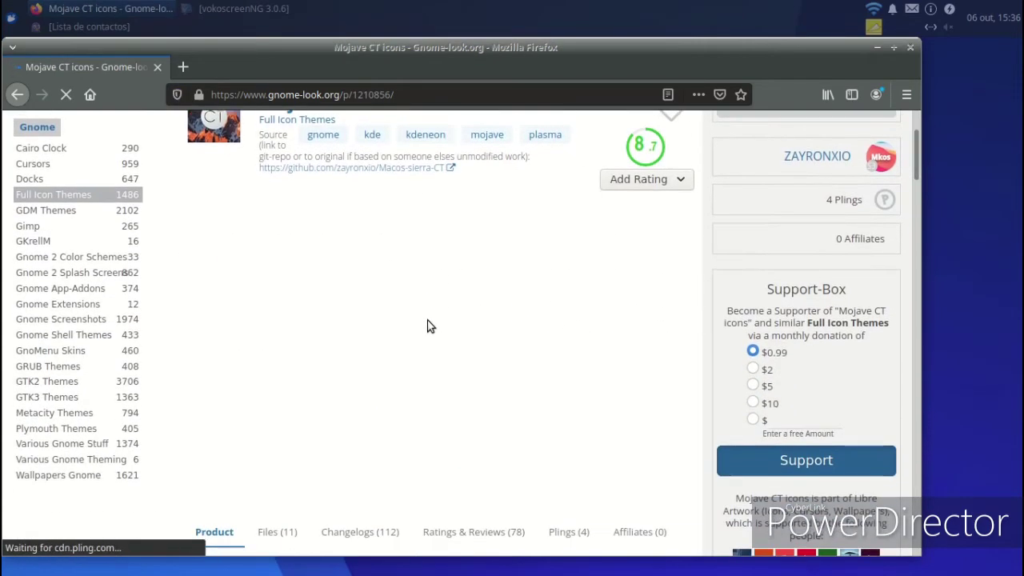
scroll(372, 320, down, 4)
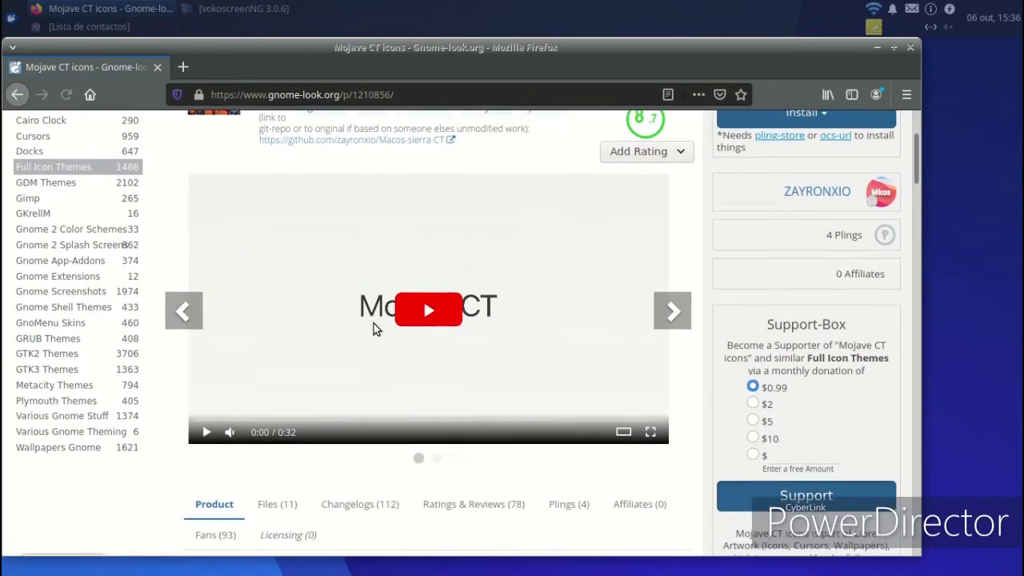
click(276, 407)
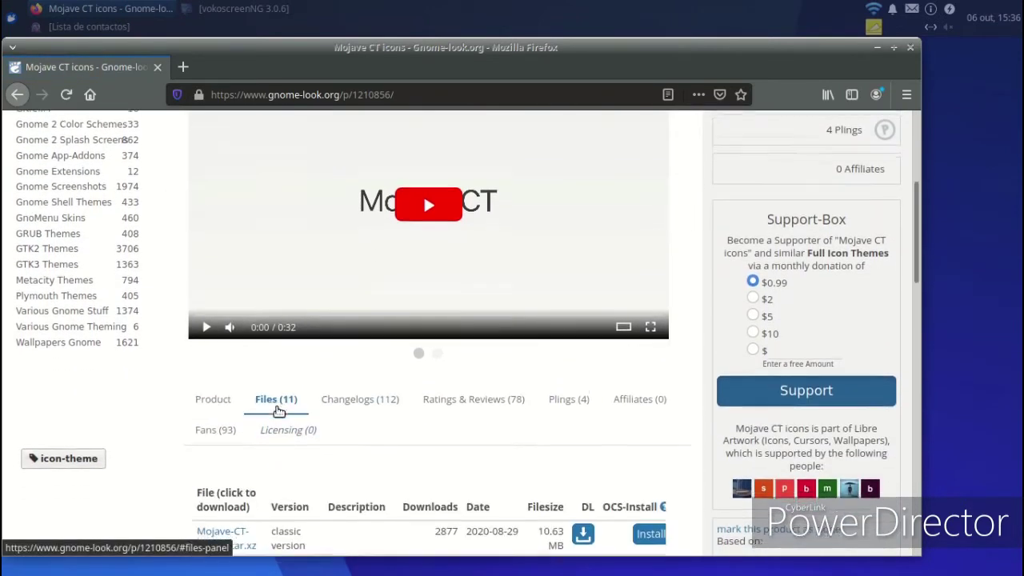
scroll(320, 419, down, 2)
click(578, 458)
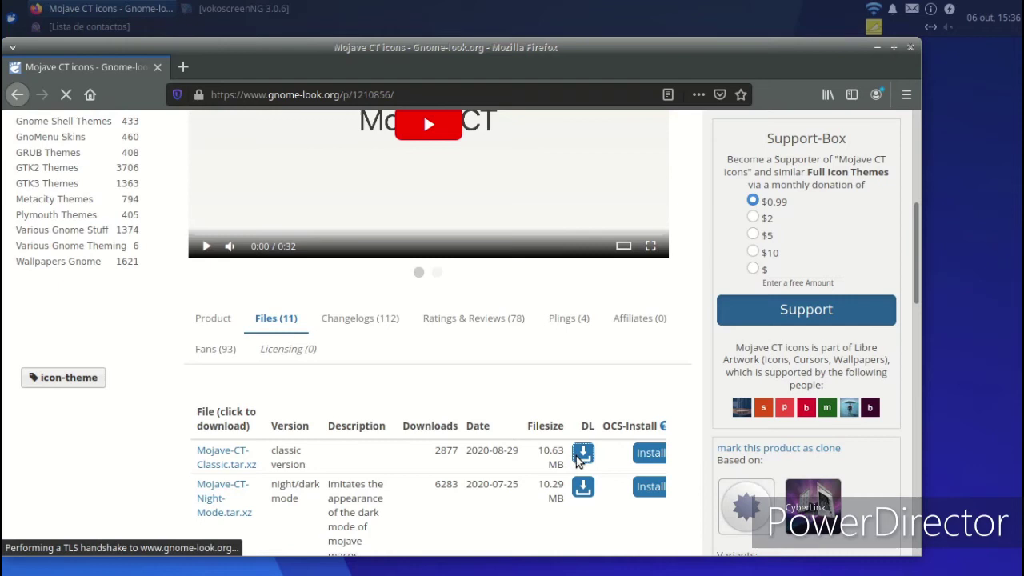
click(410, 332)
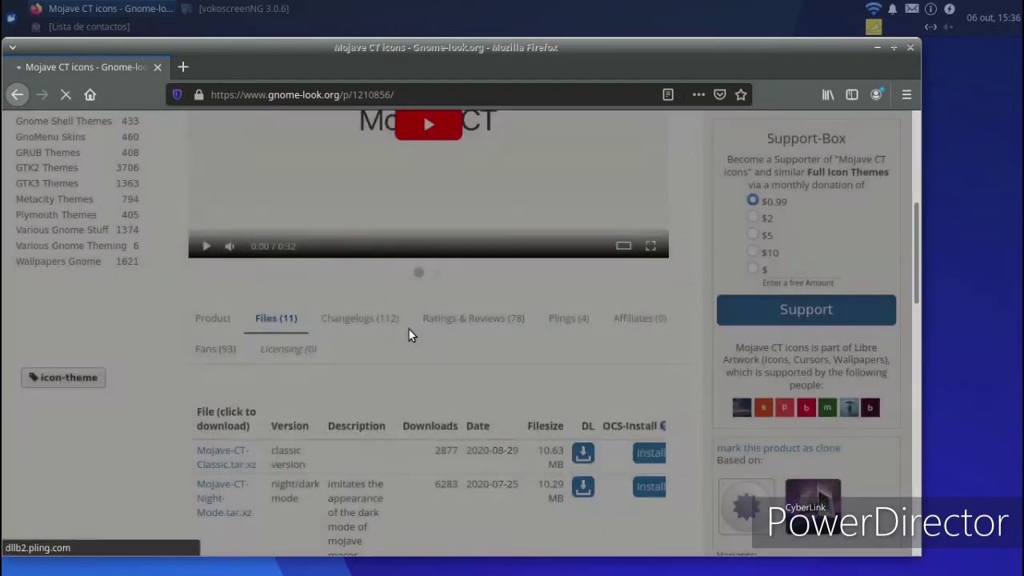
scroll(685, 319, up, 2)
click(362, 334)
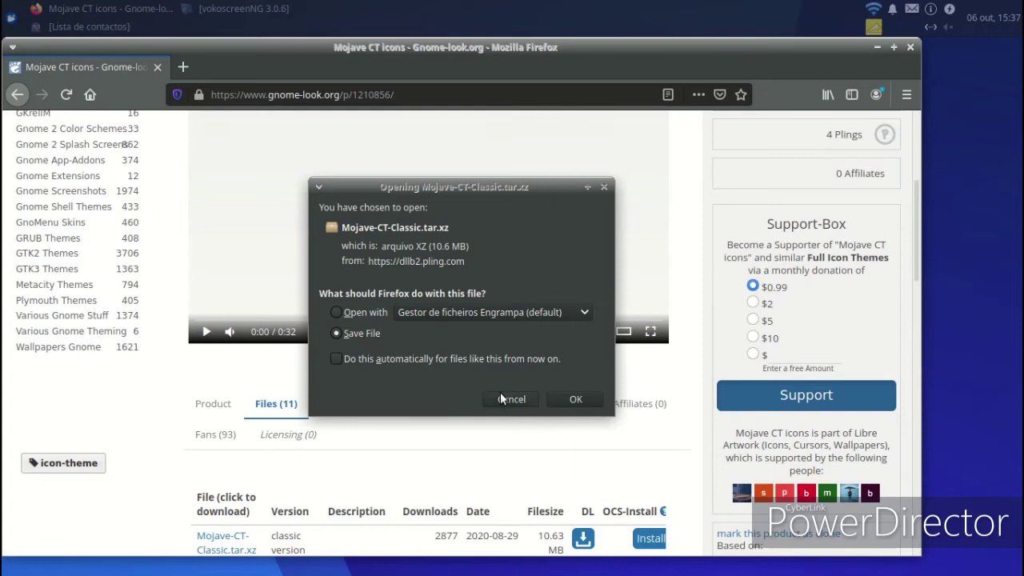
click(573, 402)
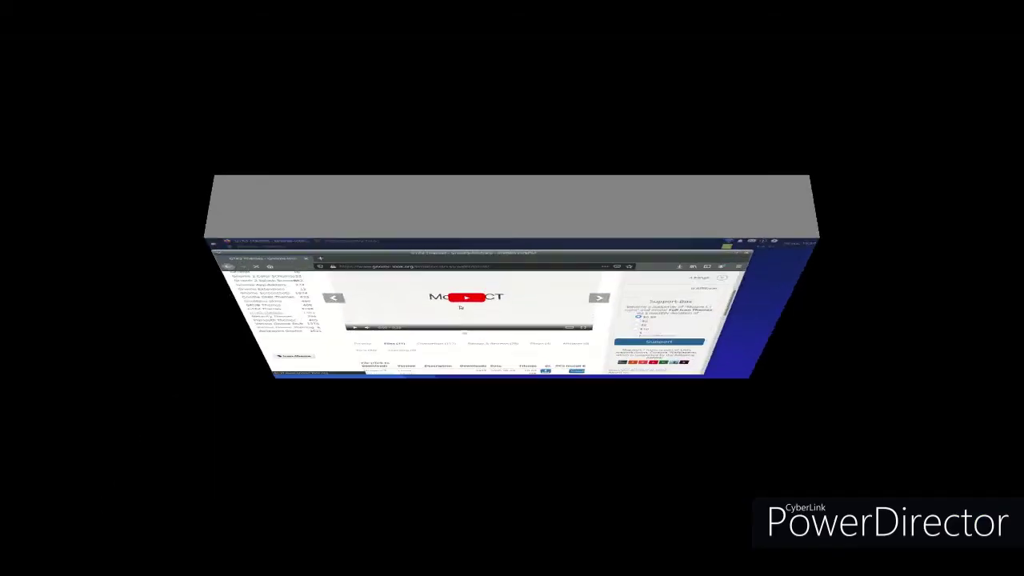
- Look through the GTK3 Themes listings and open the McOS-themes page from the popularity list
scroll(455, 296, down, 5)
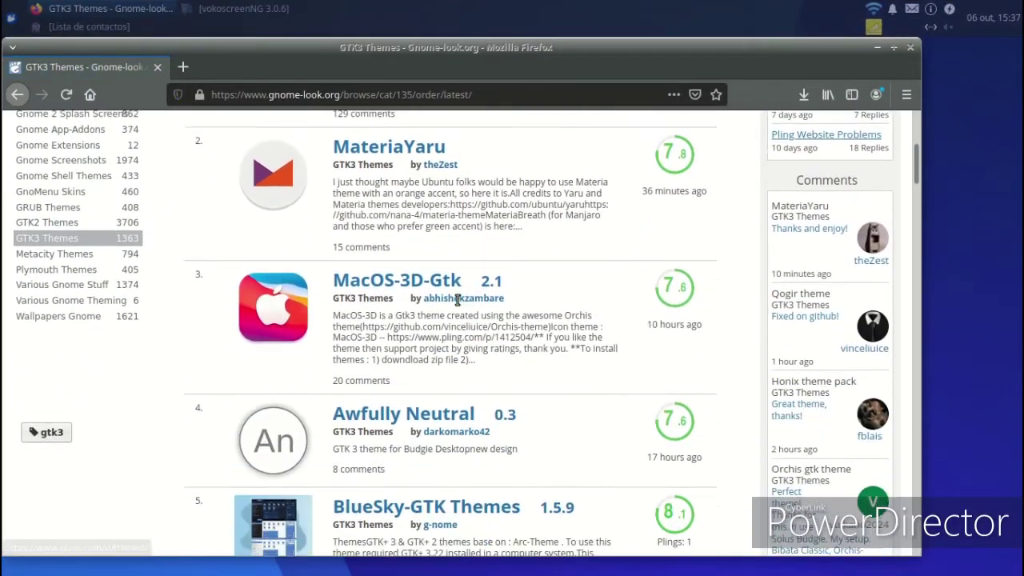
scroll(455, 296, down, 6)
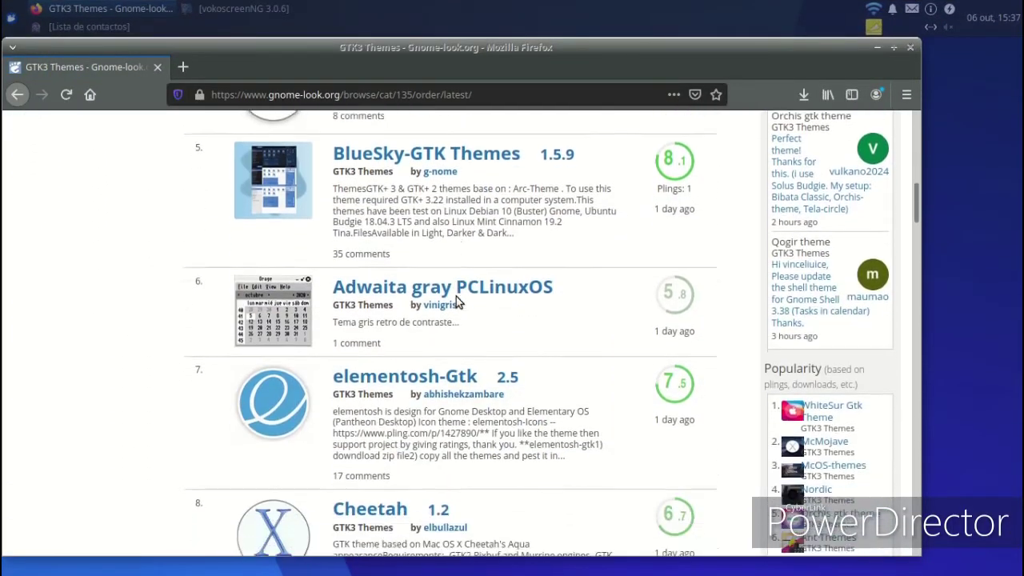
scroll(460, 295, down, 2)
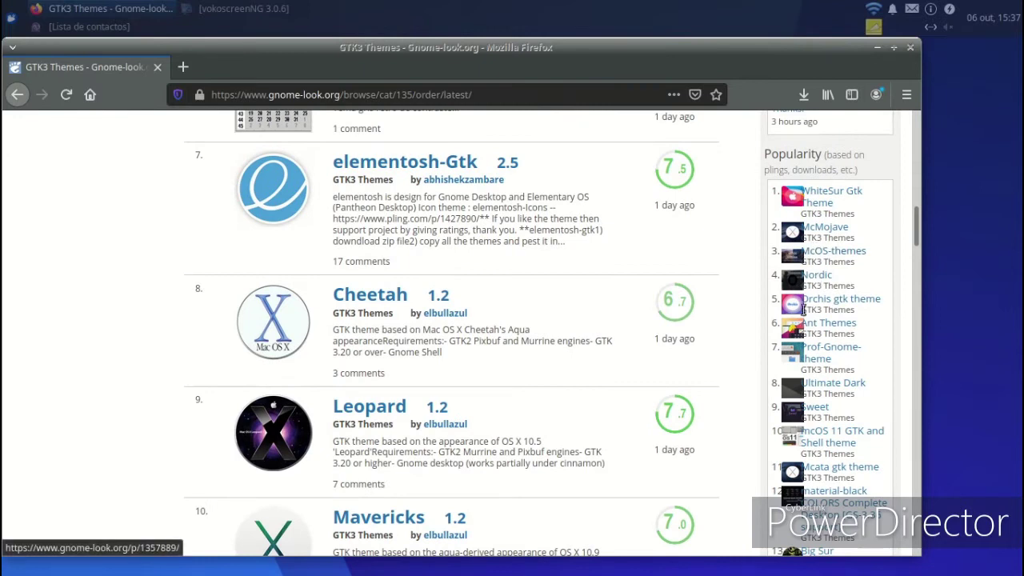
click(824, 252)
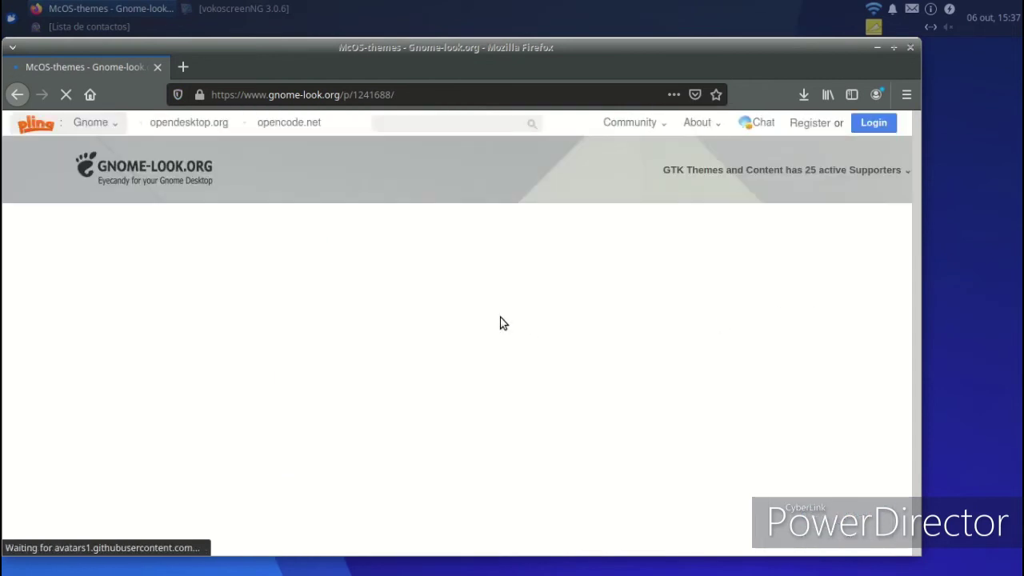
- Save Mc-OS-CTLina-Gnome-Dark-1.3.2.tar.xz from the McOS-themes file list and close the browser
scroll(303, 358, down, 5)
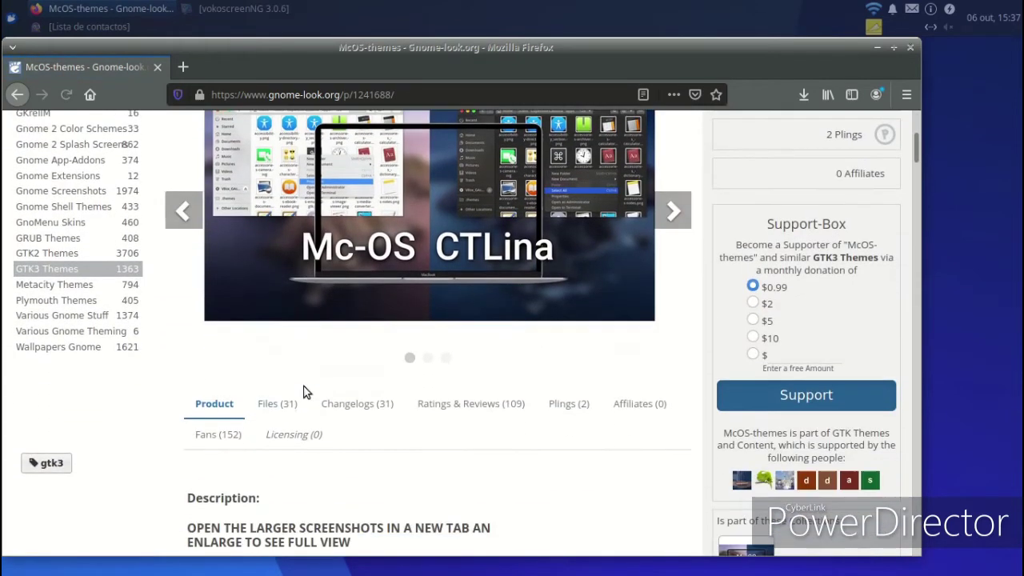
click(287, 398)
scroll(512, 434, down, 2)
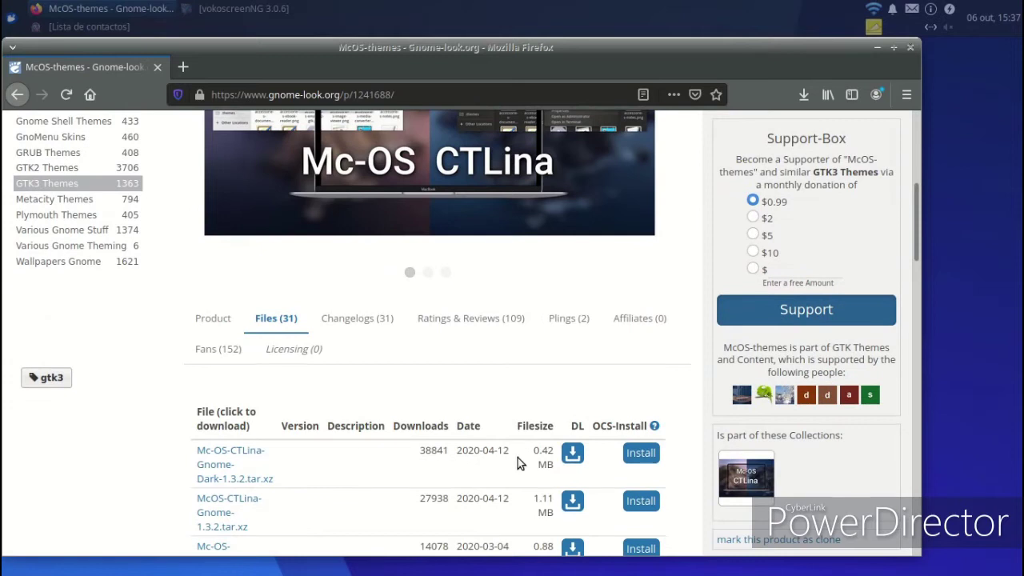
scroll(543, 455, down, 2)
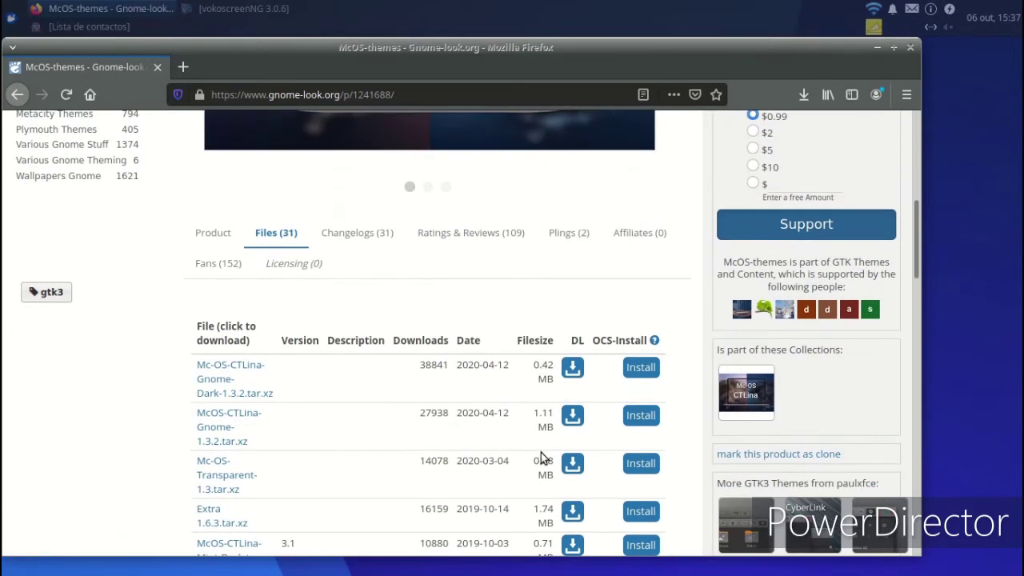
click(572, 367)
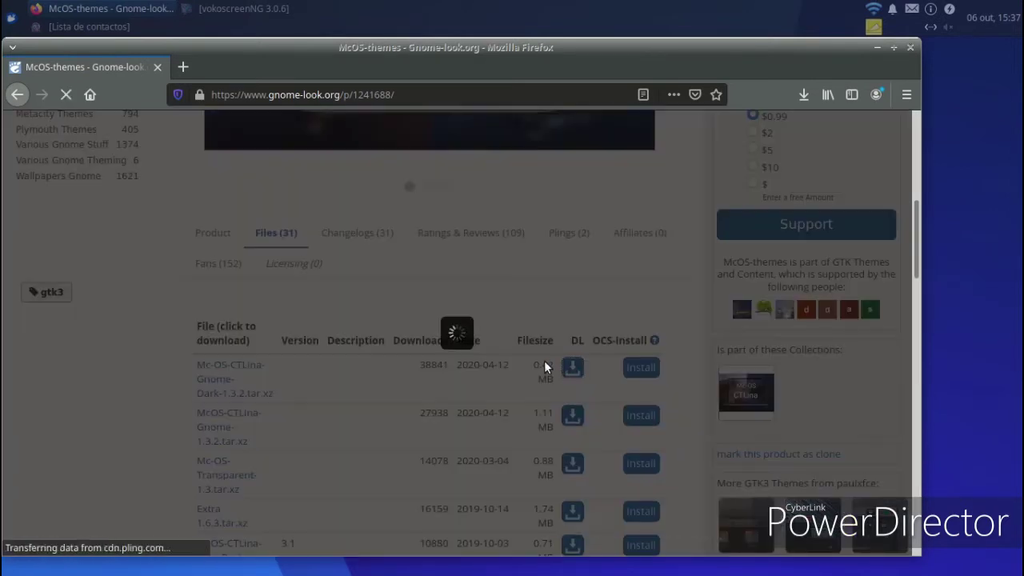
click(446, 333)
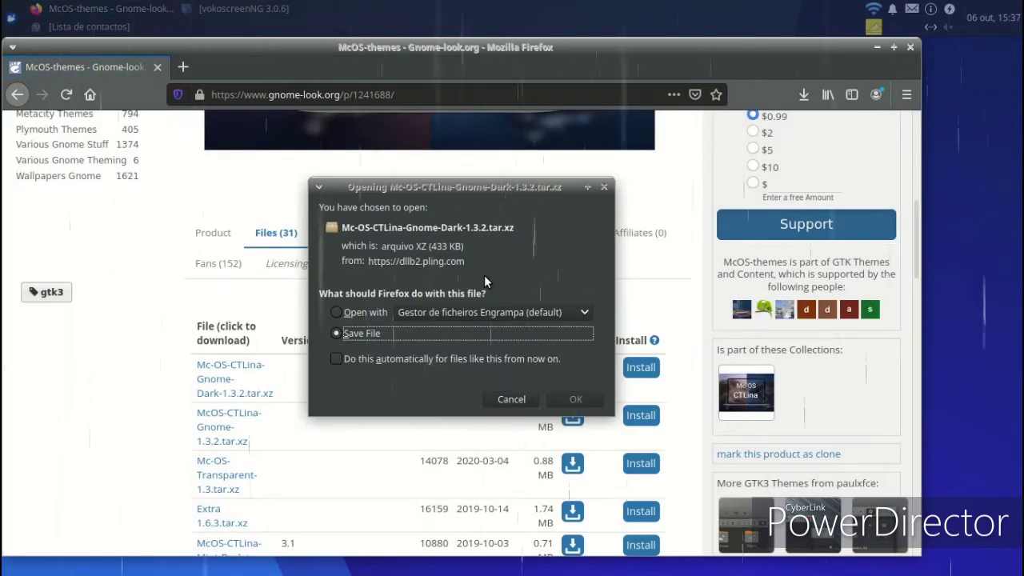
click(576, 400)
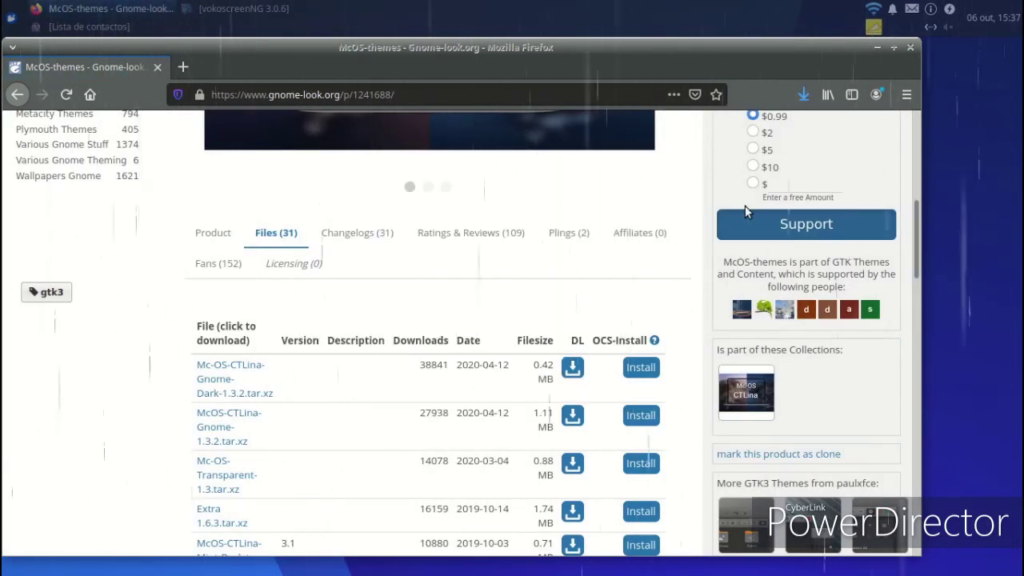
click(911, 49)
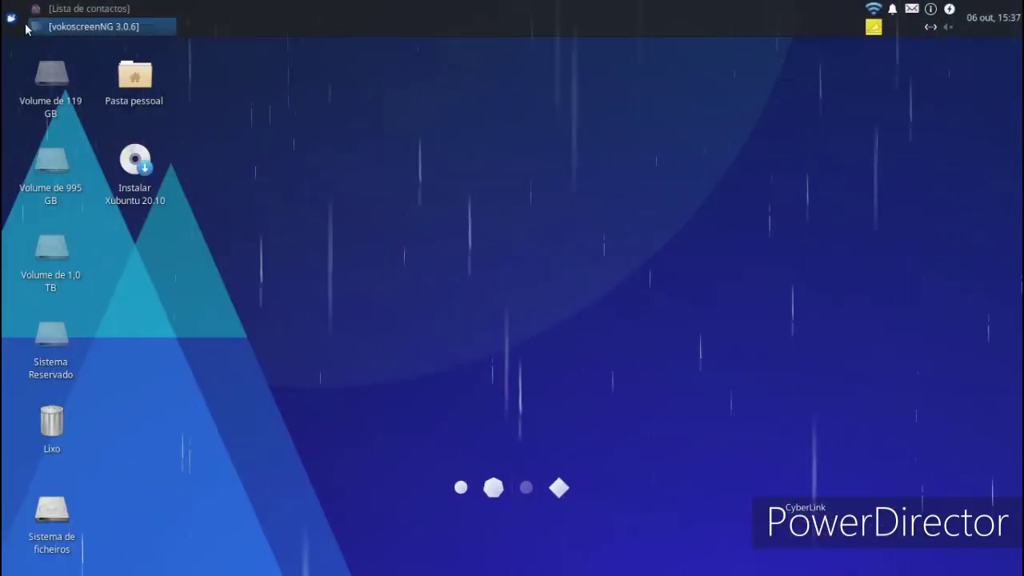
- Open the Transferências folder inside the home folder and extract both downloaded theme archives there
click(11, 19)
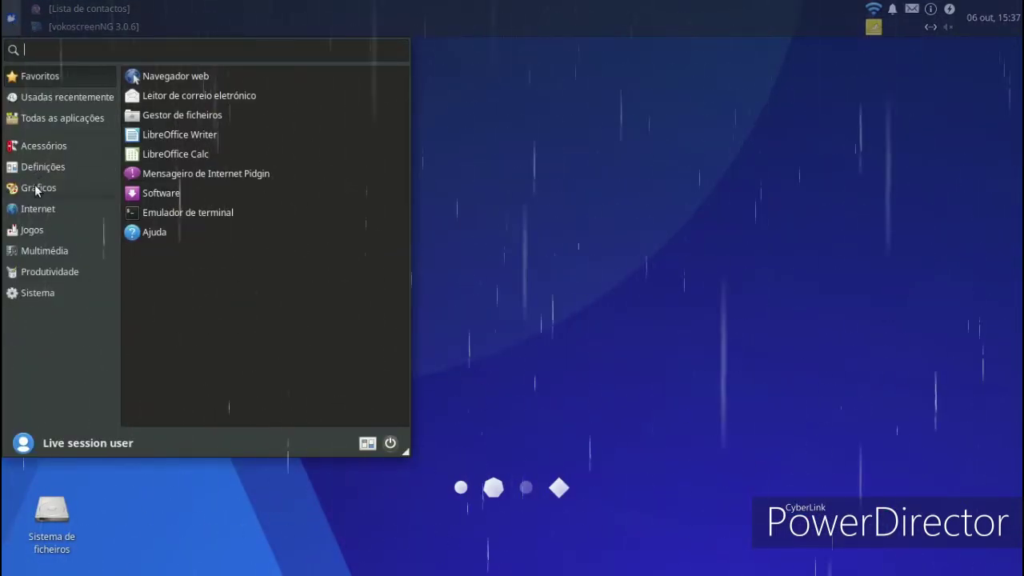
click(646, 181)
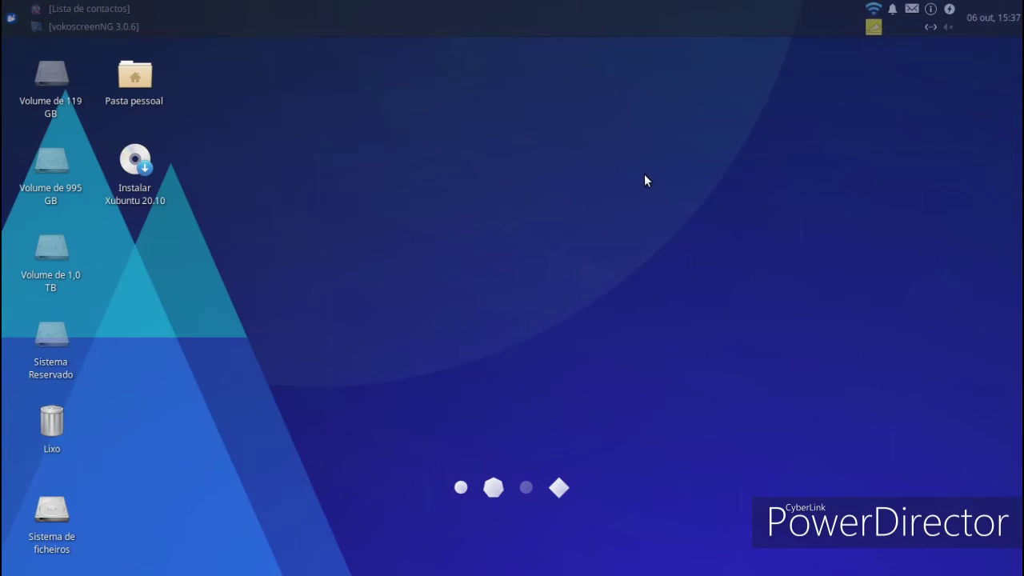
double_click(134, 91)
double_click(379, 209)
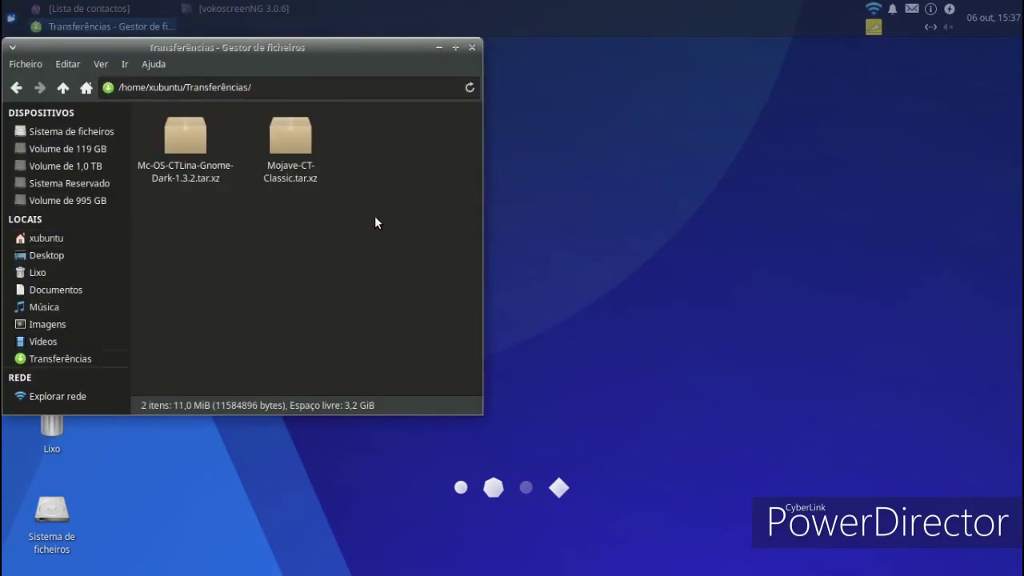
drag(332, 238, 177, 143)
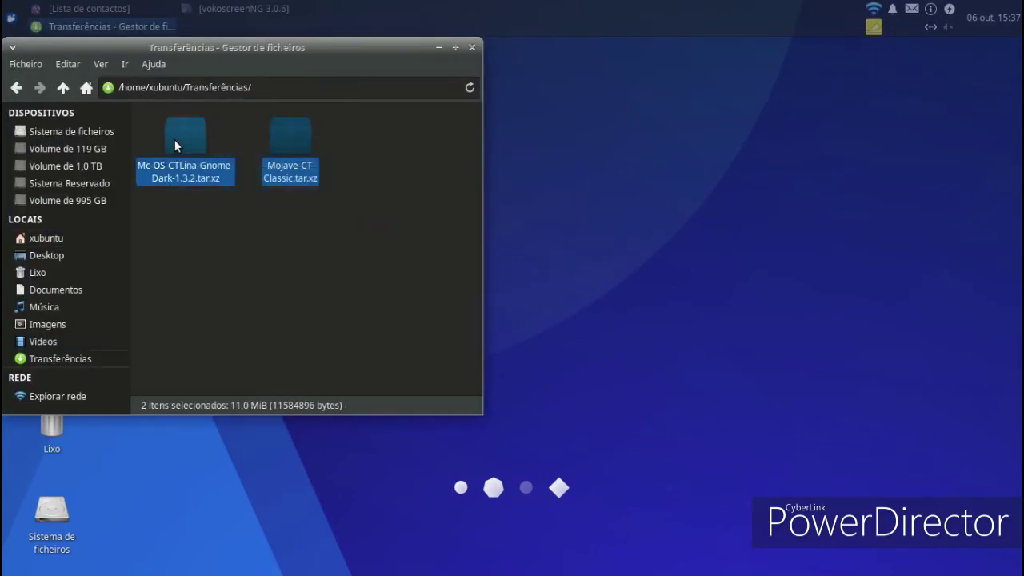
right_click(177, 144)
click(214, 269)
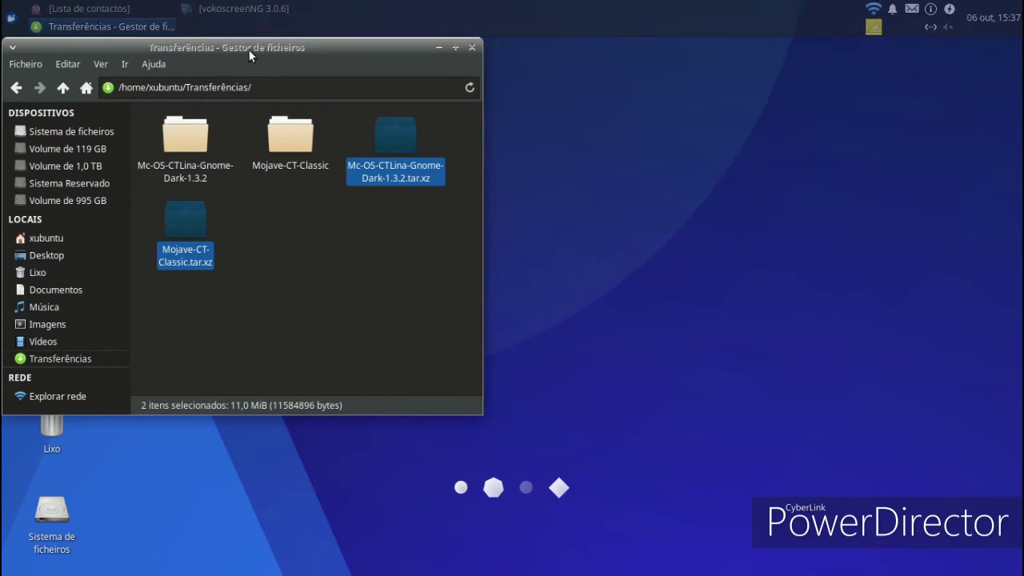
- Open the Aparência settings and arrange them beside the Transferências folder window
drag(234, 50, 590, 78)
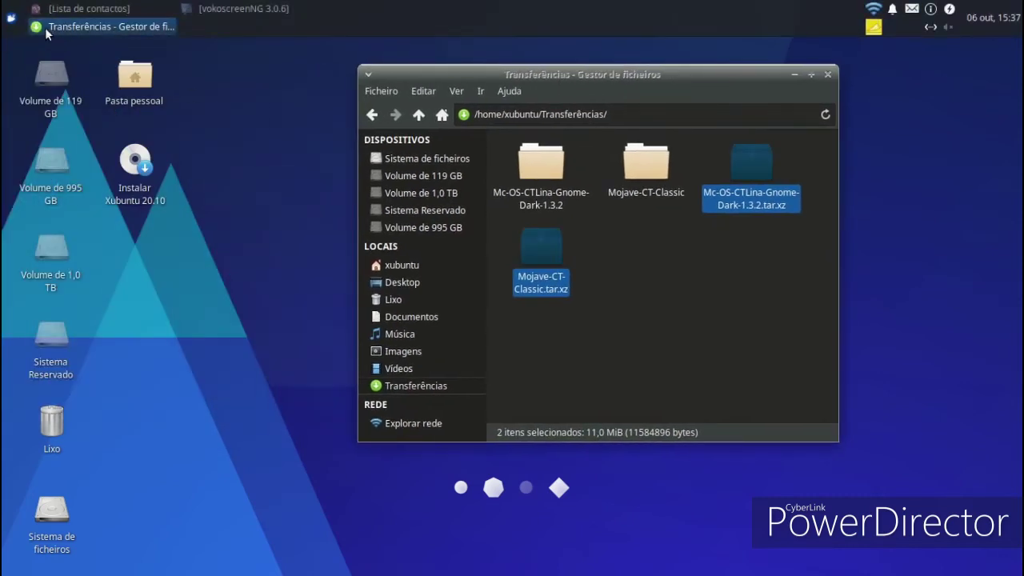
click(11, 16)
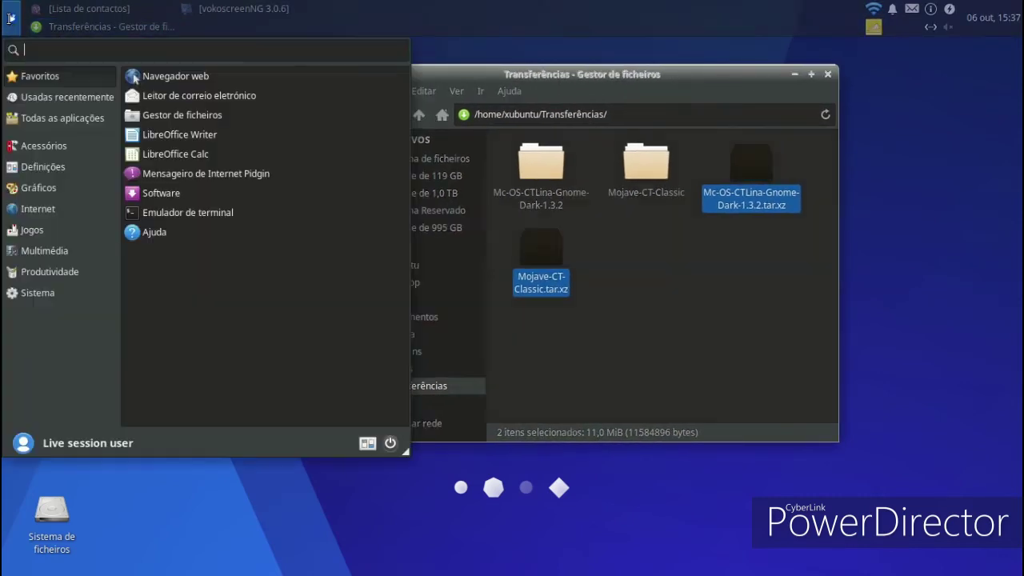
click(367, 444)
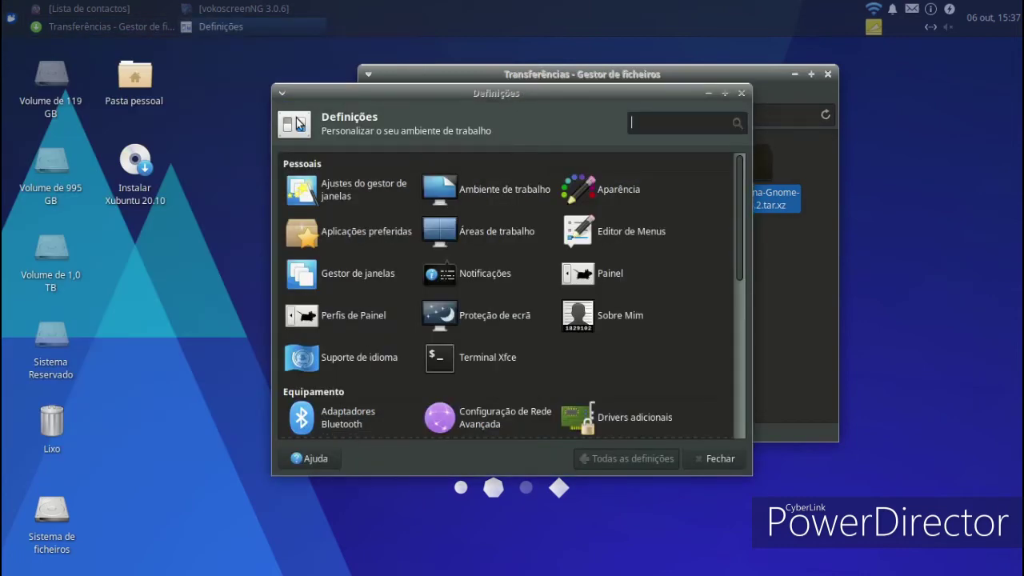
drag(370, 88, 219, 100)
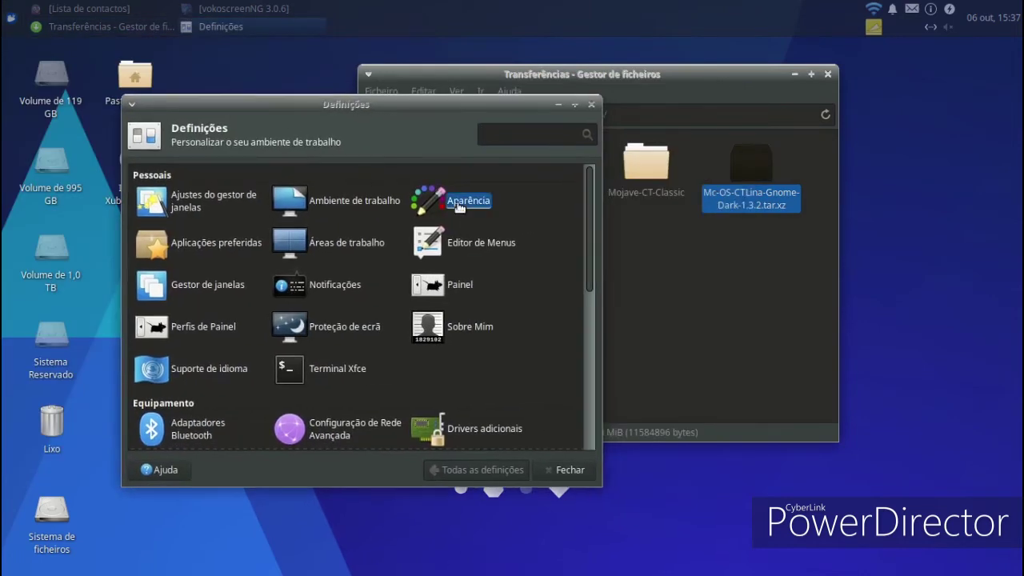
click(459, 204)
click(681, 373)
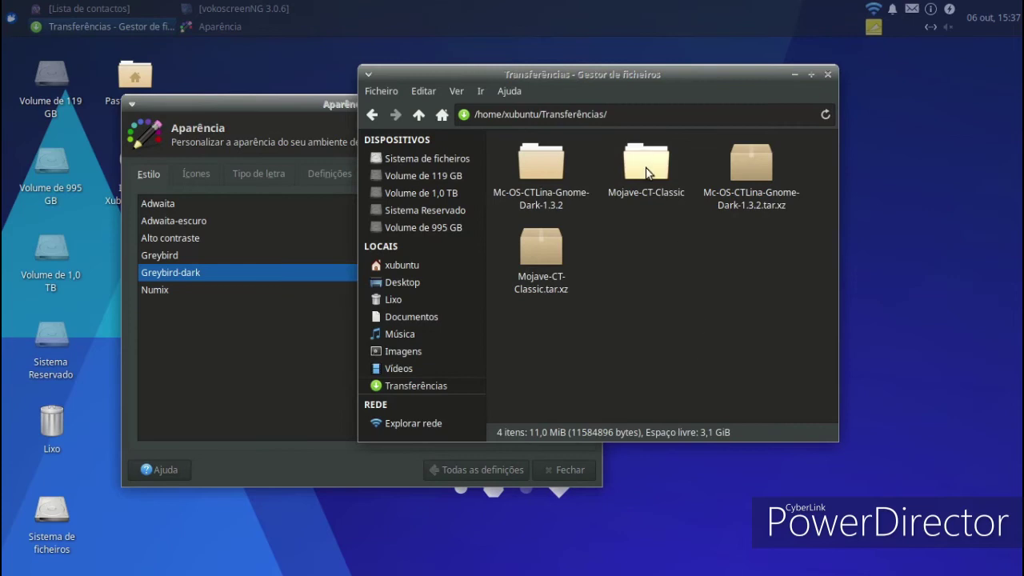
- Drop the Mojave-CT-Classic and Mc-OS-CTLina-Gnome-Dark-1.3.2 folders onto the Aparência theme list, then close both windows
drag(649, 167, 232, 336)
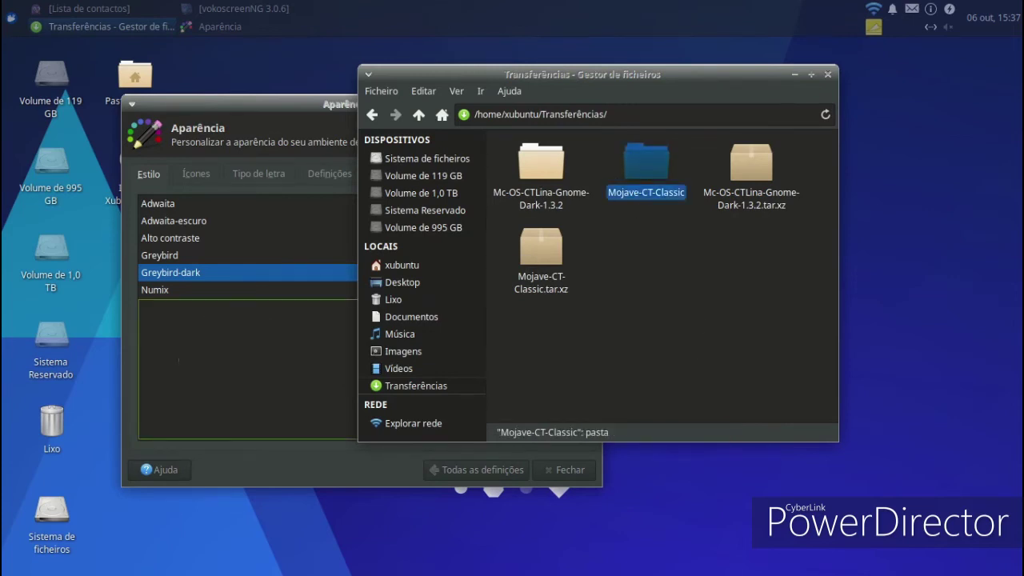
drag(574, 83, 697, 92)
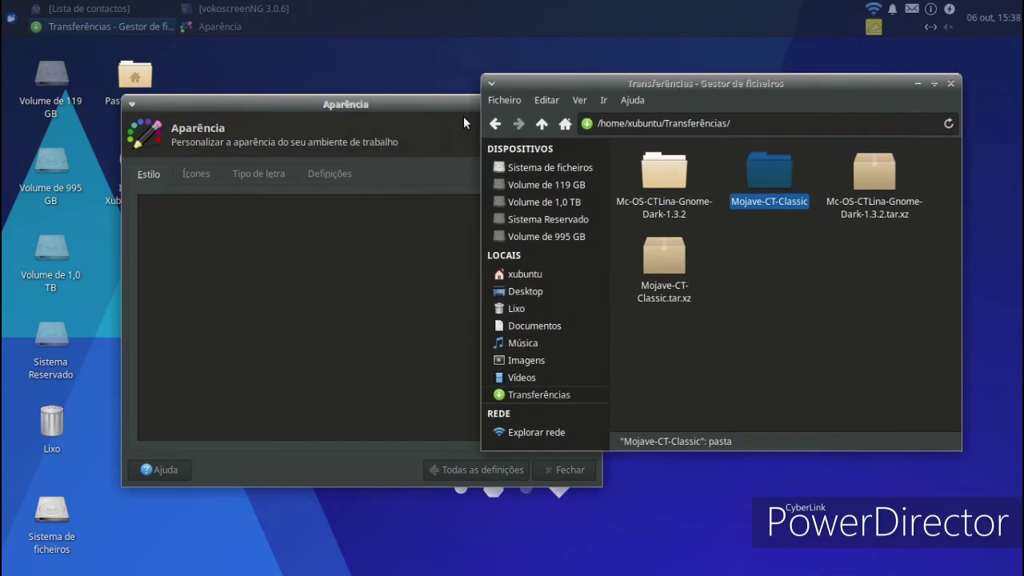
click(691, 315)
drag(661, 186, 265, 288)
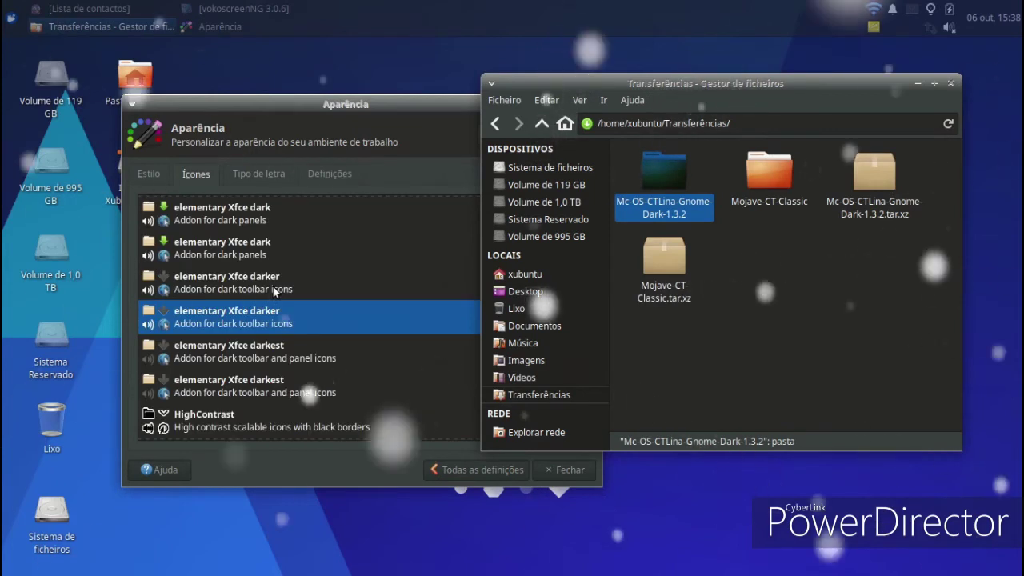
click(454, 312)
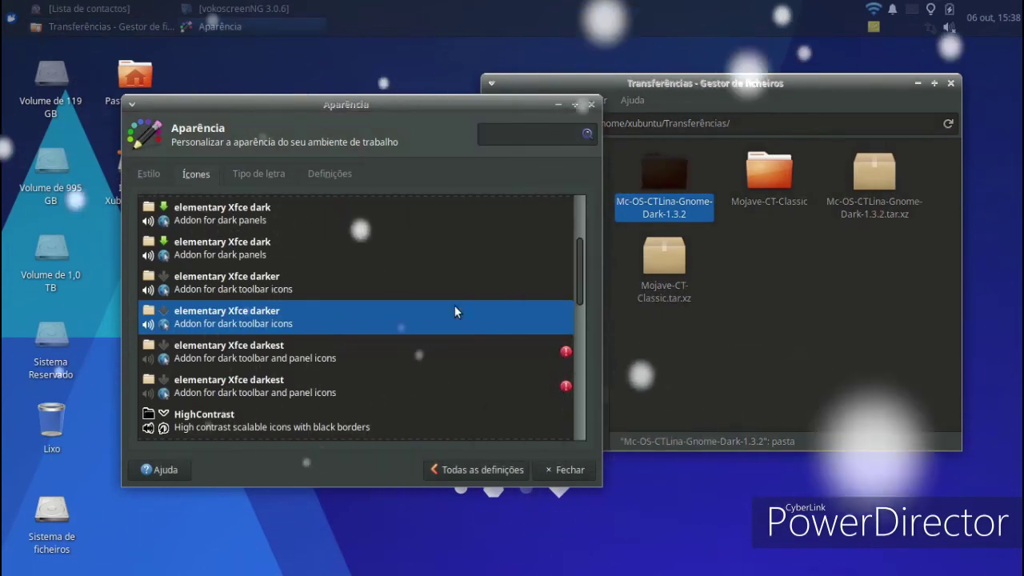
click(554, 469)
click(951, 84)
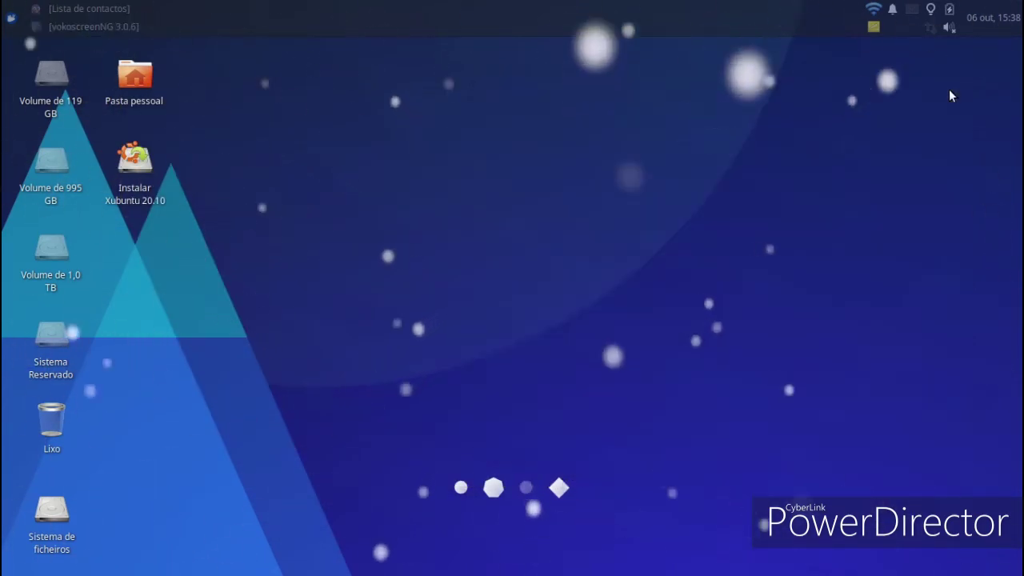
- Open the Aparência settings and apply the Mc-OS-CTLina-Gnome-Dark-1.3.2 style
click(13, 17)
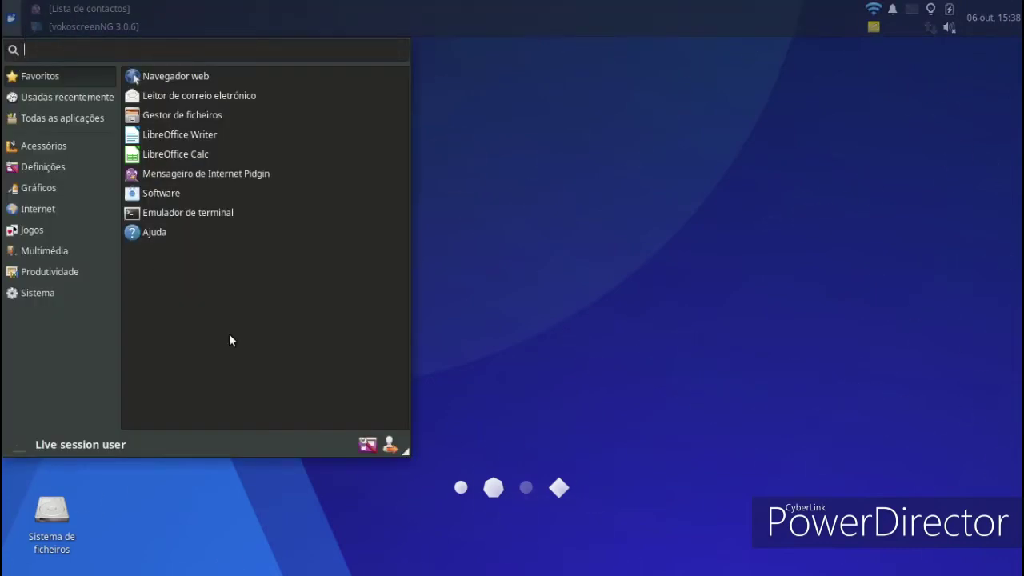
click(359, 445)
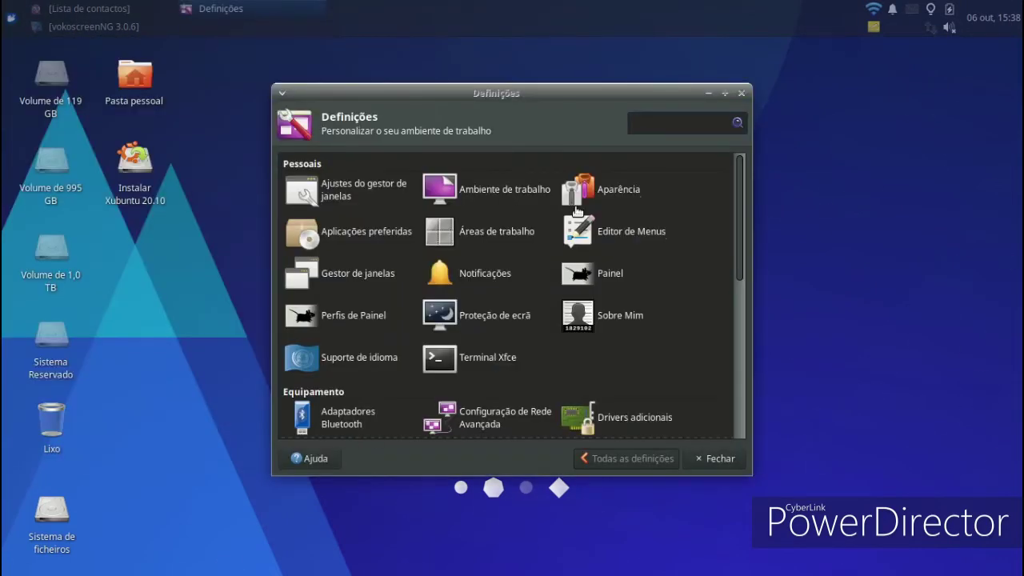
click(606, 186)
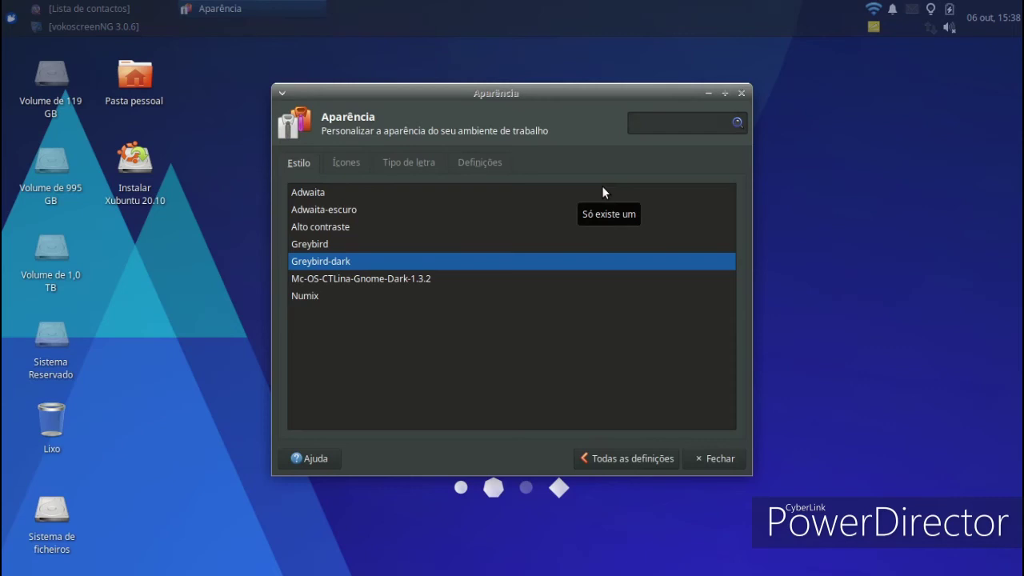
click(406, 277)
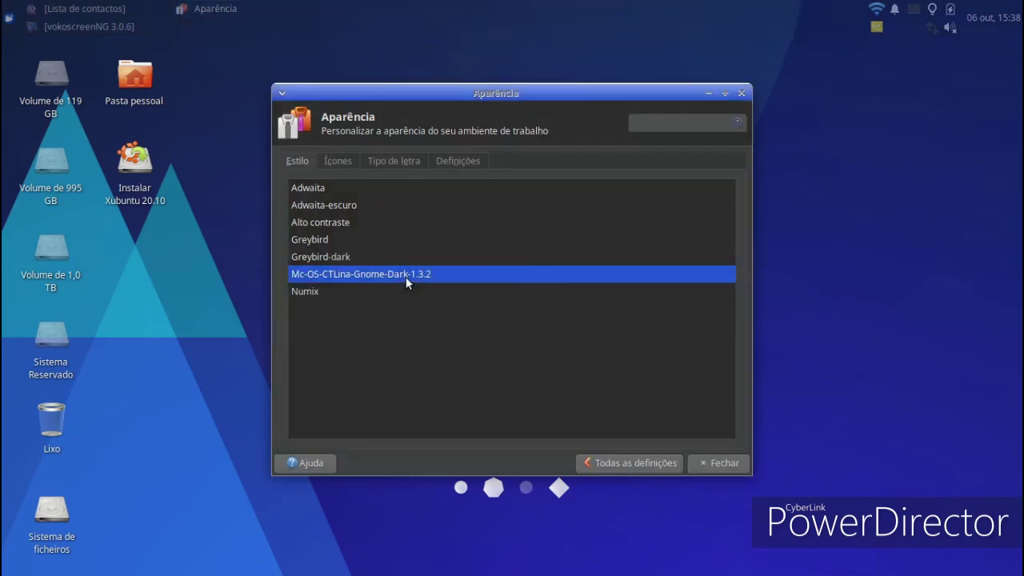
- Apply the Mojave-CT icon theme in the Aparência settings, check the style list again and close the window
click(340, 164)
scroll(492, 354, up, 4)
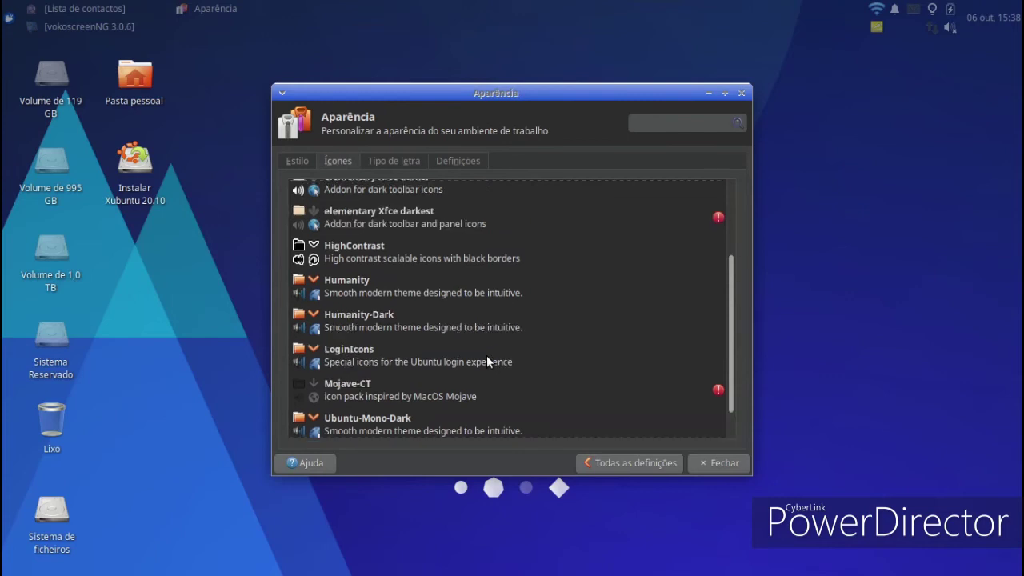
scroll(477, 367, down, 4)
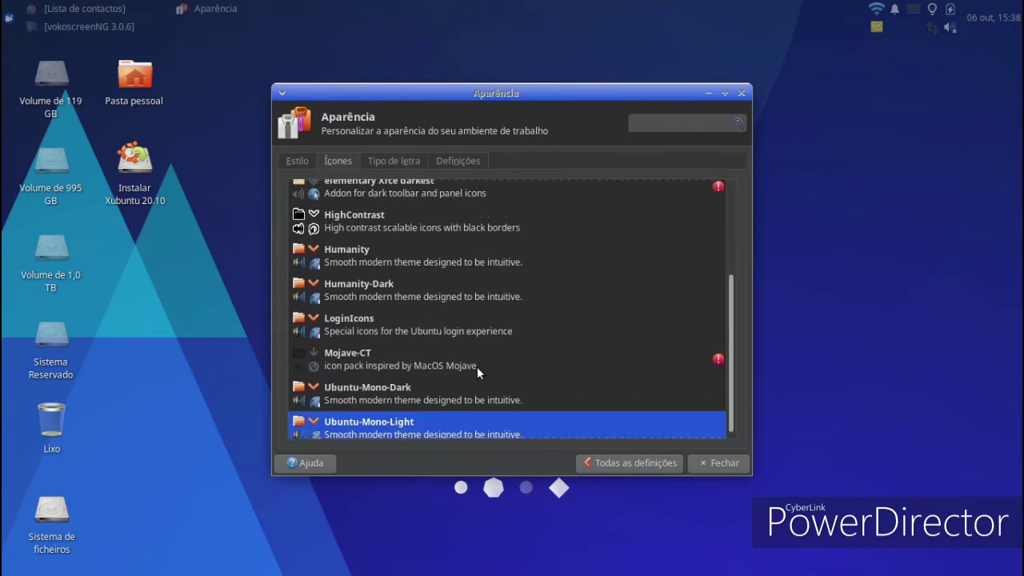
click(377, 360)
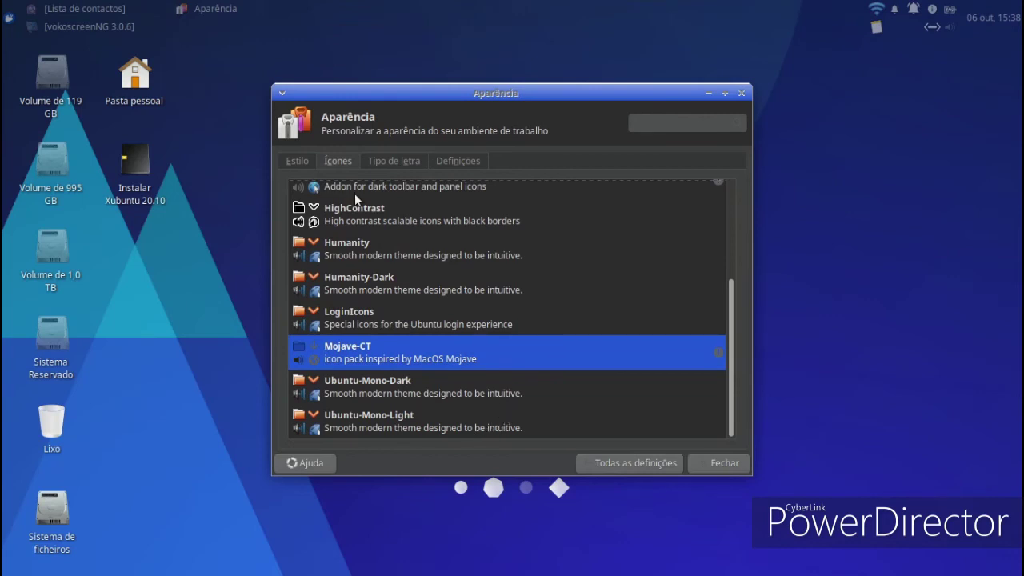
click(299, 162)
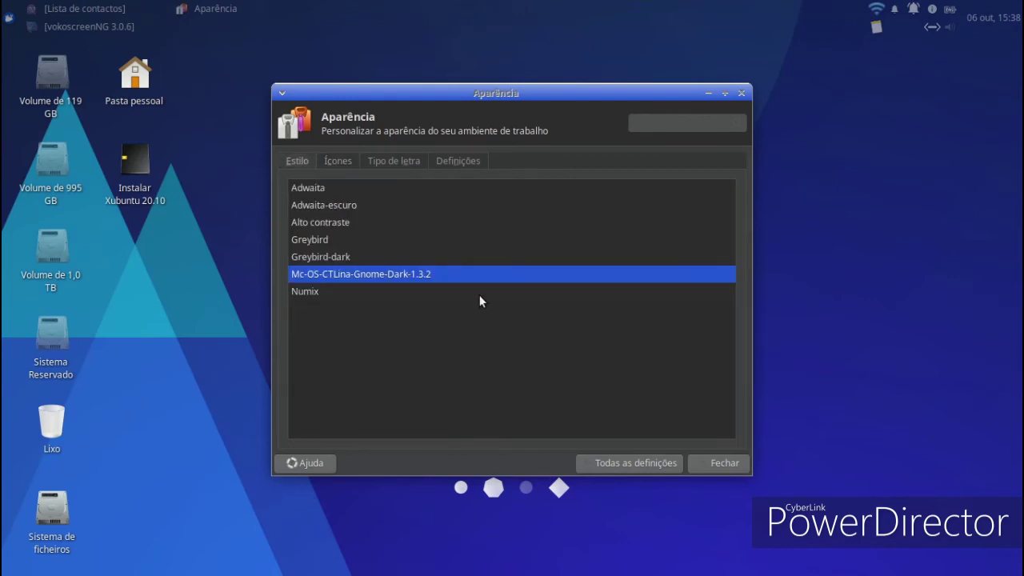
click(700, 463)
- Shrink the applications menu to a more compact size and open Firefox from its Internet category
click(9, 17)
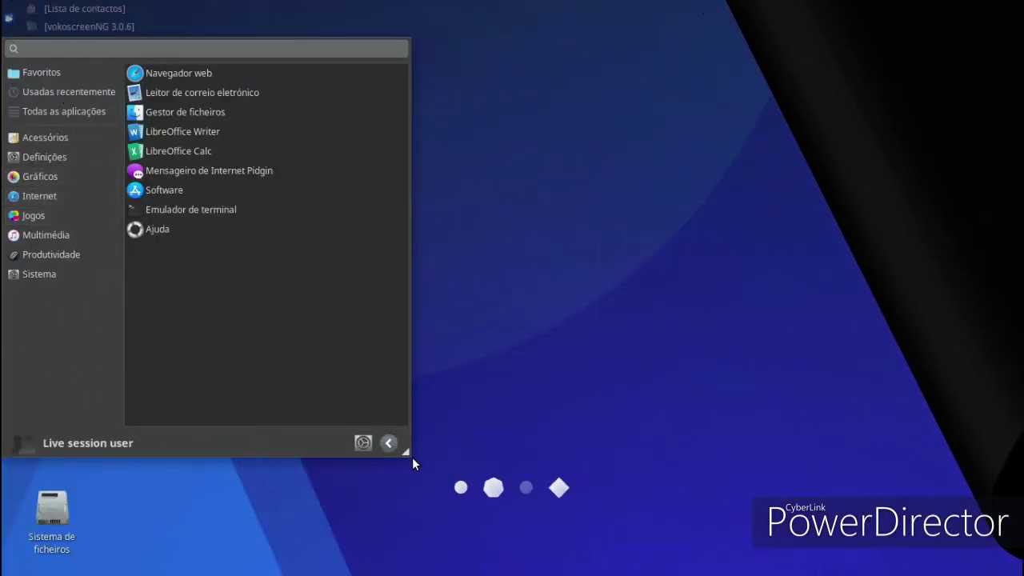
drag(403, 449, 262, 417)
click(72, 201)
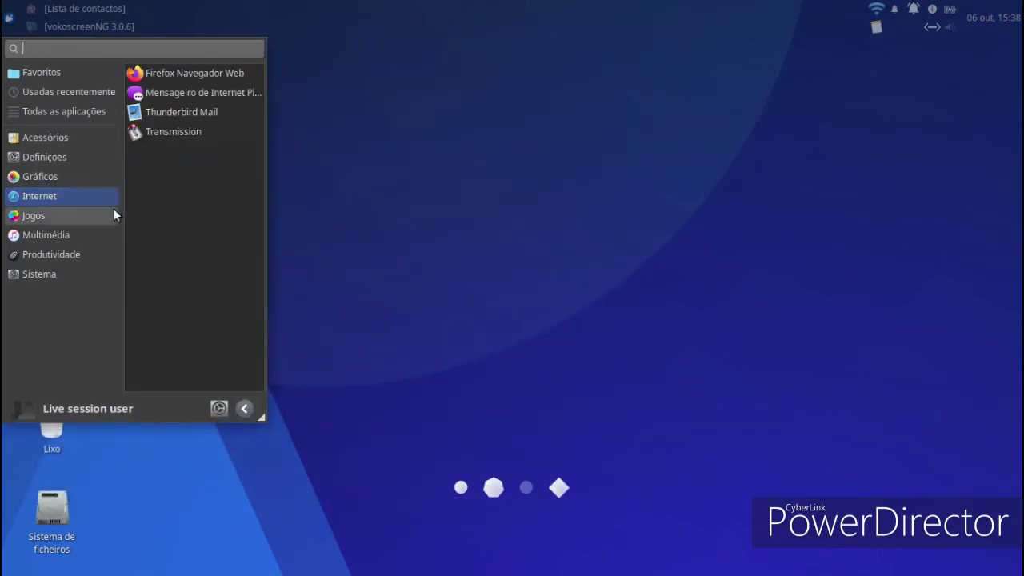
click(147, 81)
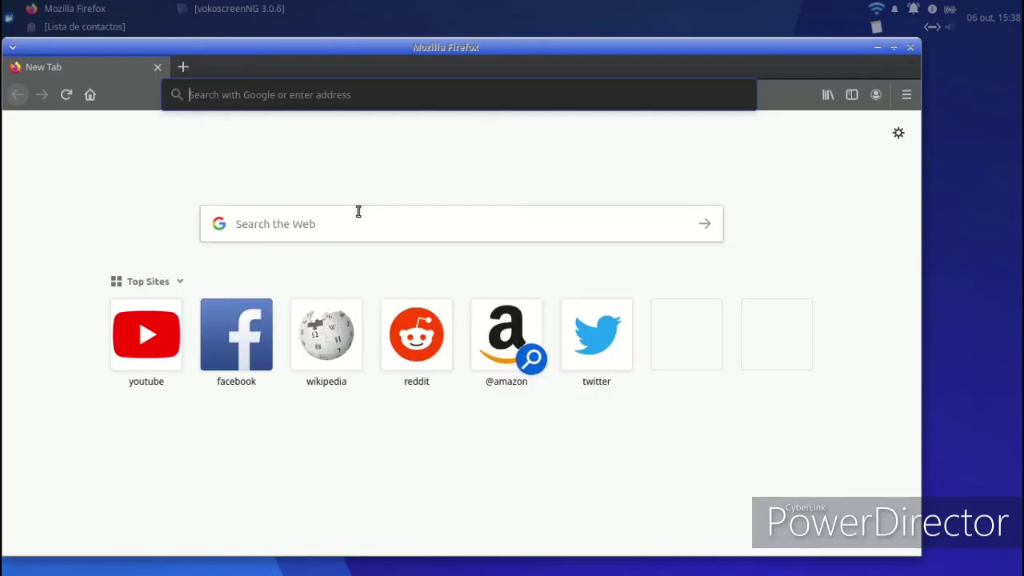
- Search the web for "gnome look" and open the Gnome Look website from the results
click(358, 211)
text(gnome lo)
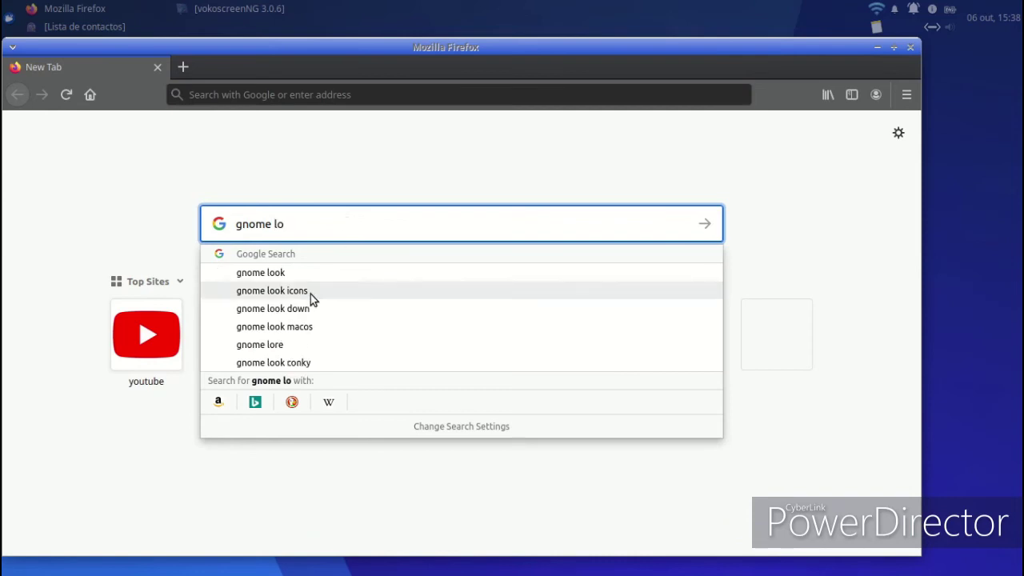
click(309, 273)
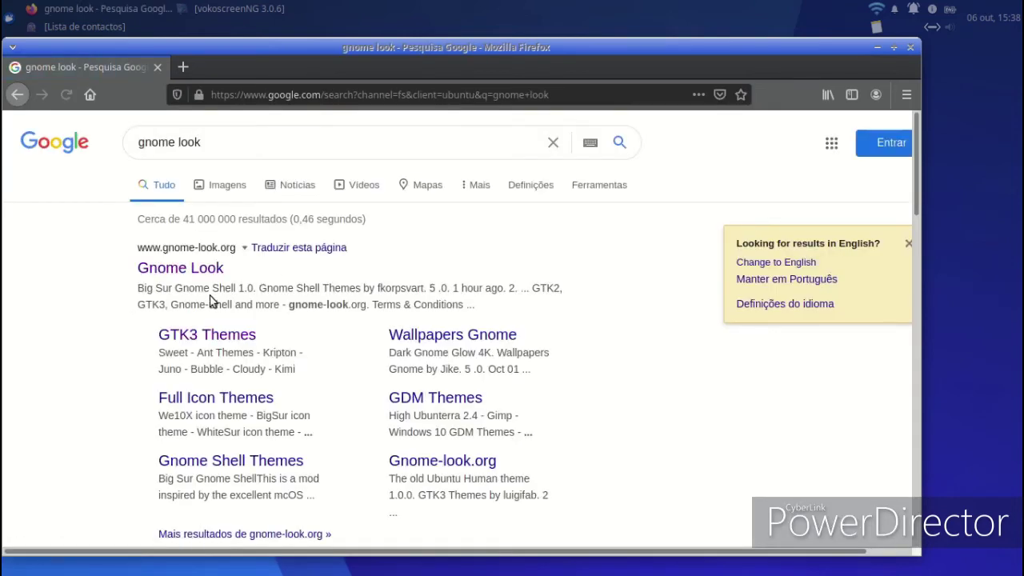
click(148, 272)
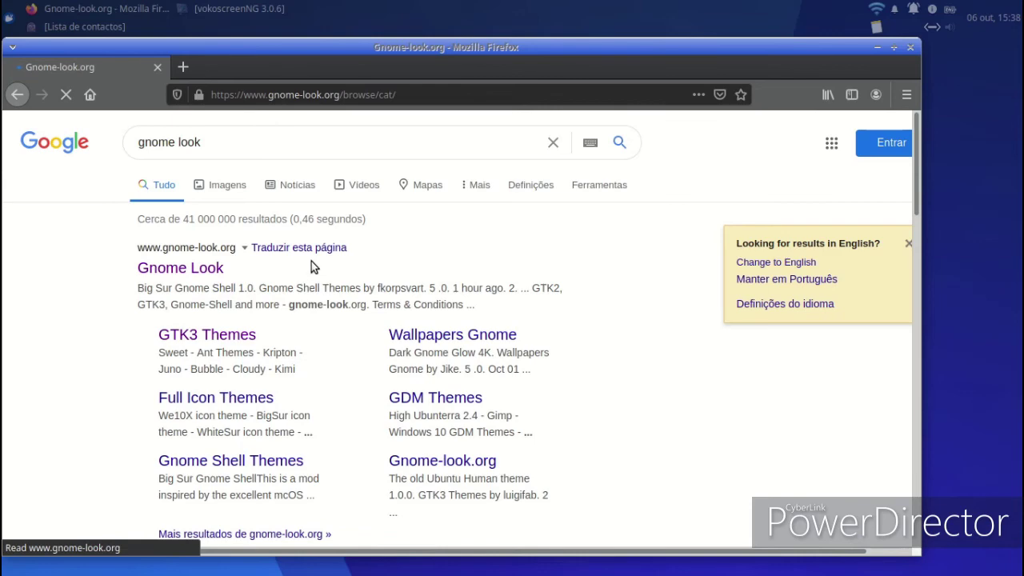
- Browse the Gnome-look.org listing and open the McMojave GTK3 theme from the Popularity ranking
scroll(656, 407, down, 5)
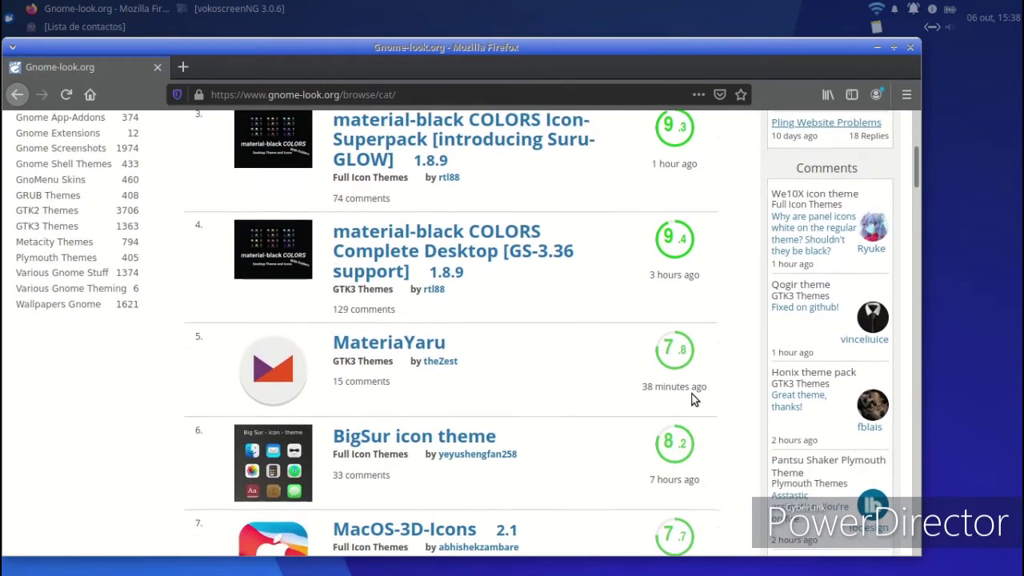
scroll(744, 388, down, 6)
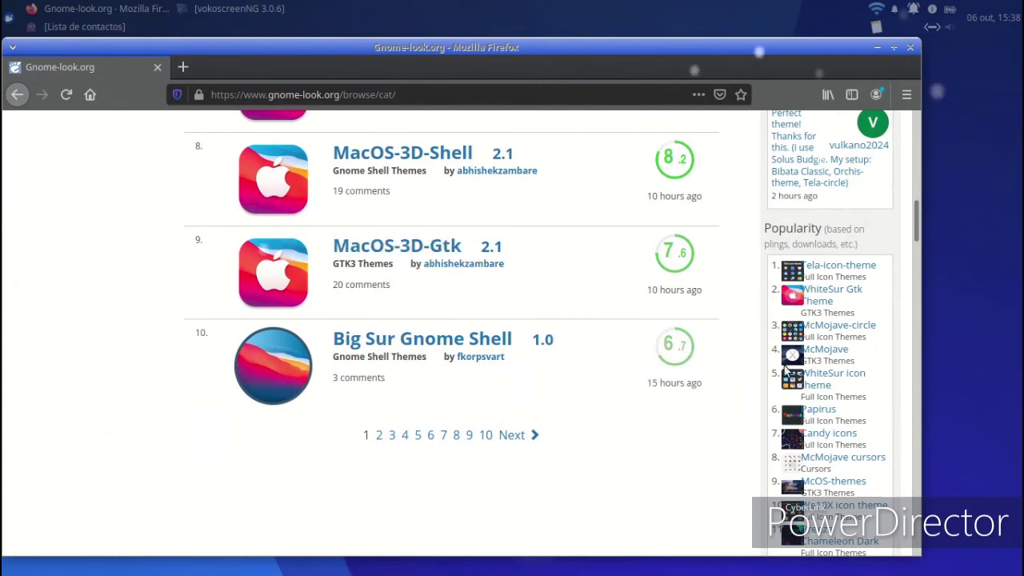
click(832, 352)
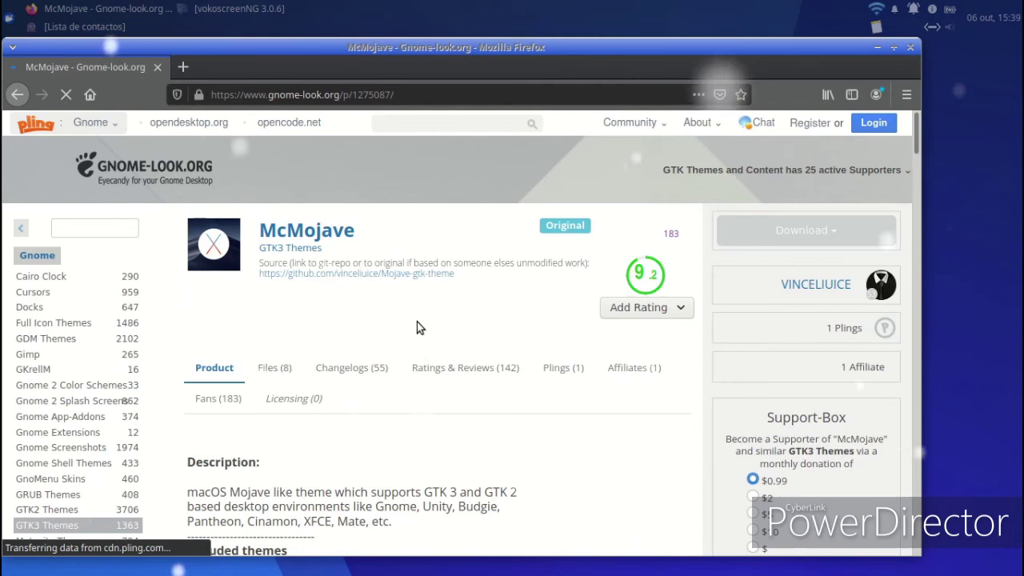
- Save Mojave-dark.tar.xz from the McMojave file list and close the browser
scroll(415, 321, down, 5)
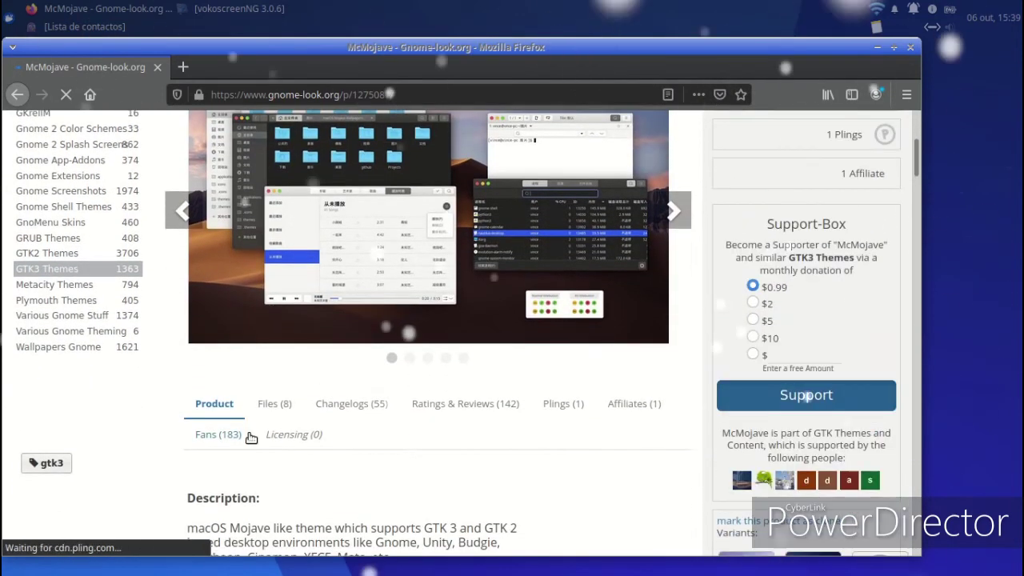
click(270, 404)
scroll(297, 411, down, 2)
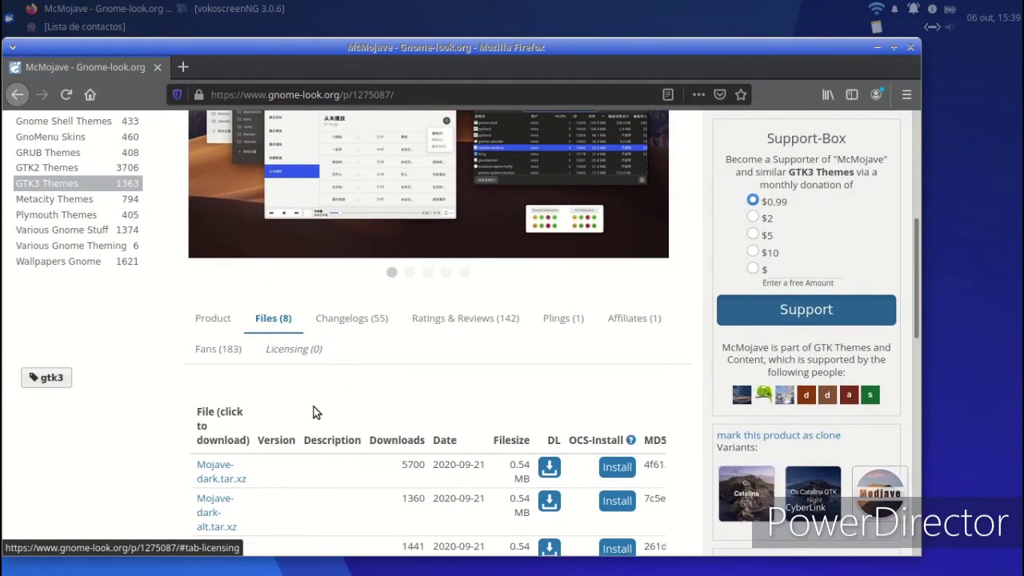
click(549, 471)
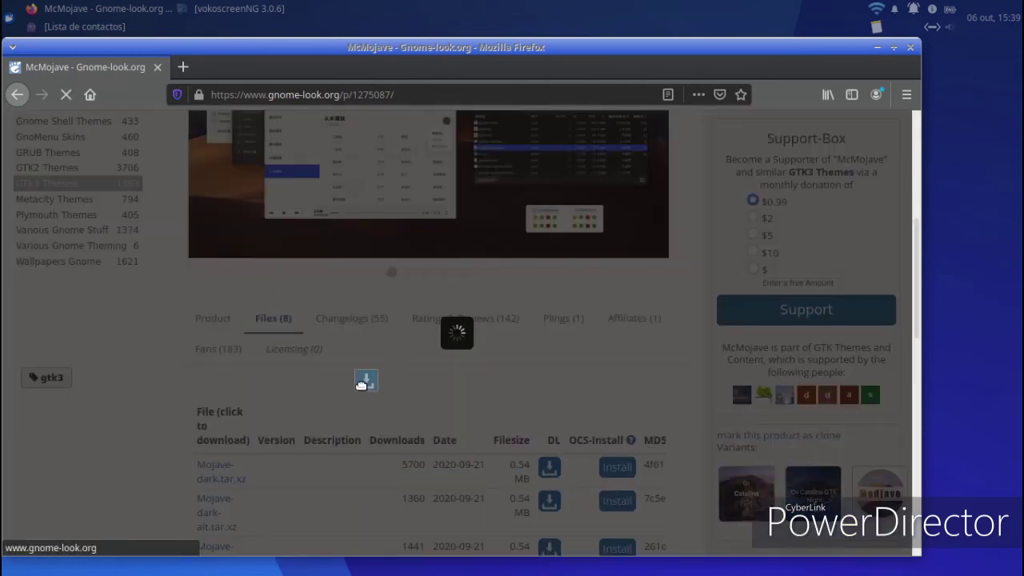
click(413, 340)
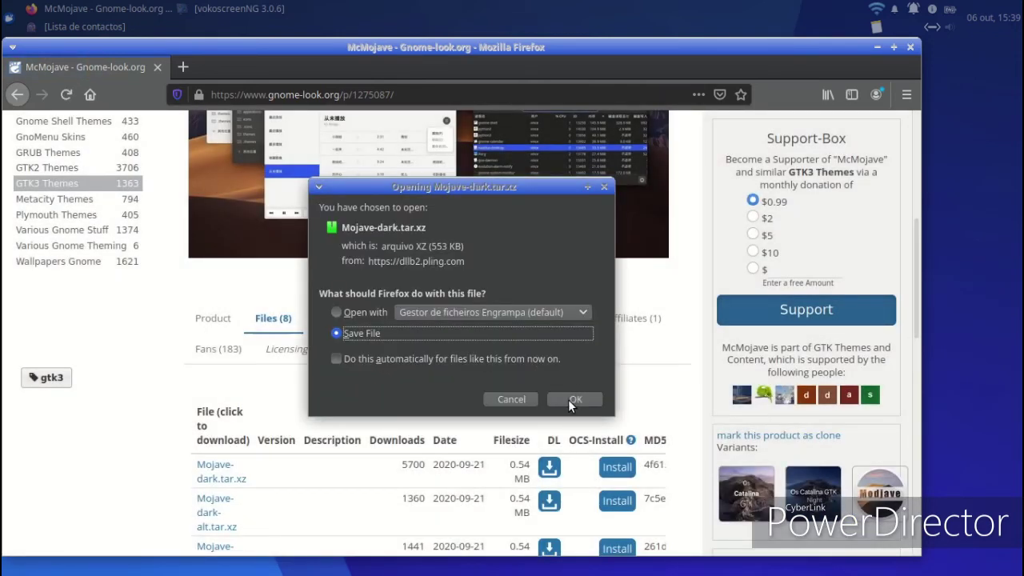
click(573, 399)
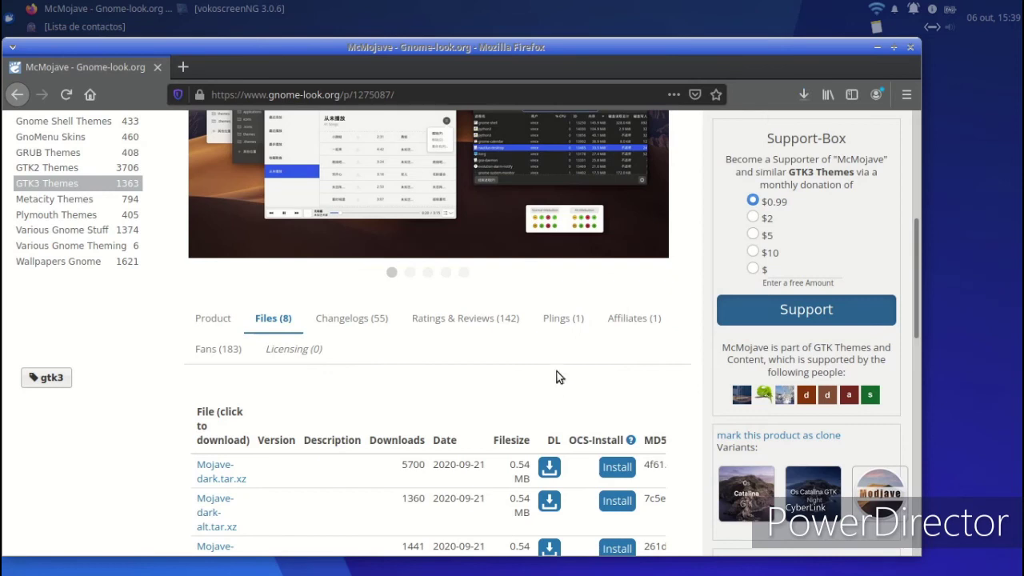
click(911, 48)
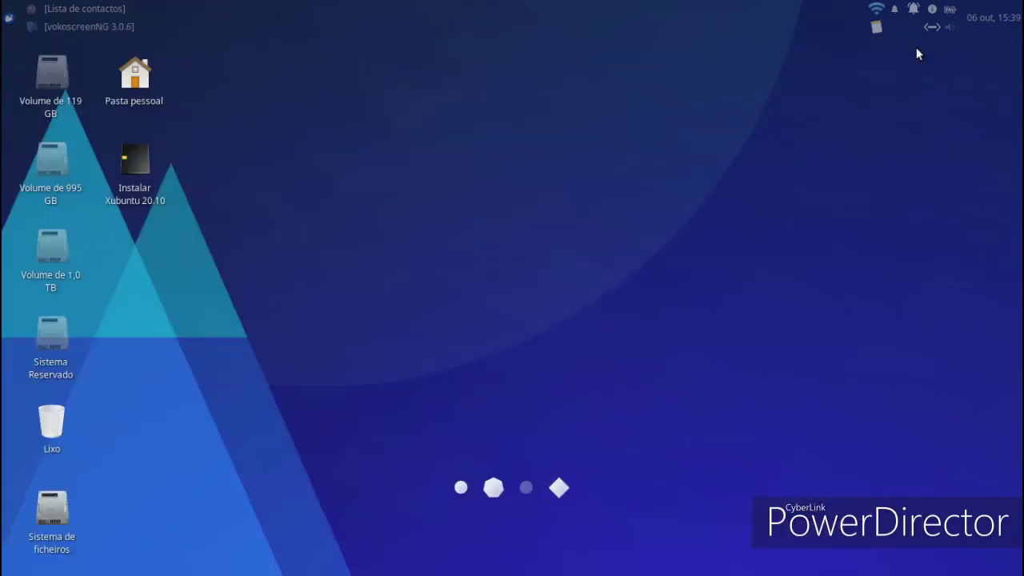
- Open the Transferências folder inside the home folder and extract Mojave-dark.tar.xz there
double_click(124, 86)
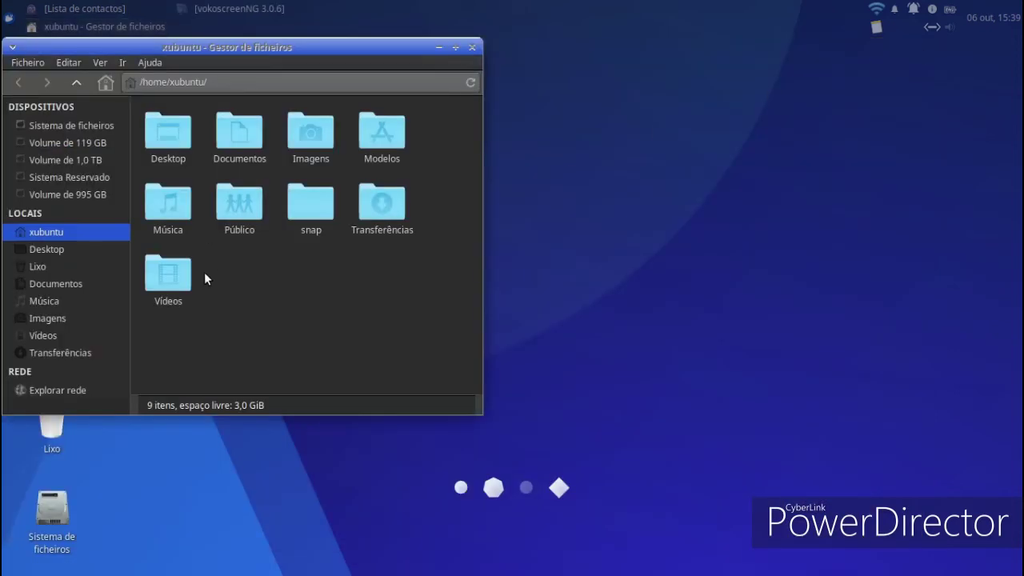
double_click(361, 224)
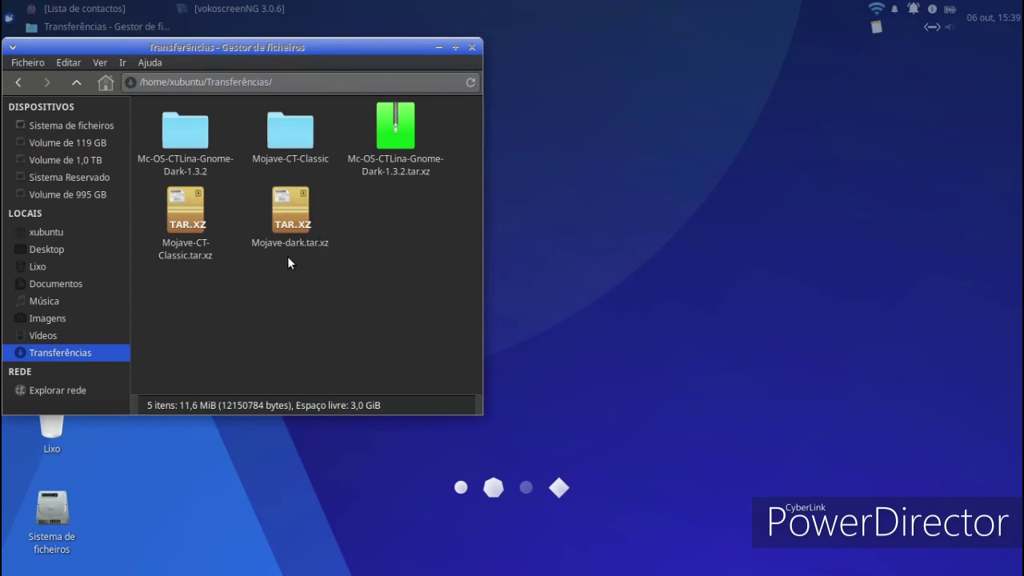
right_click(298, 228)
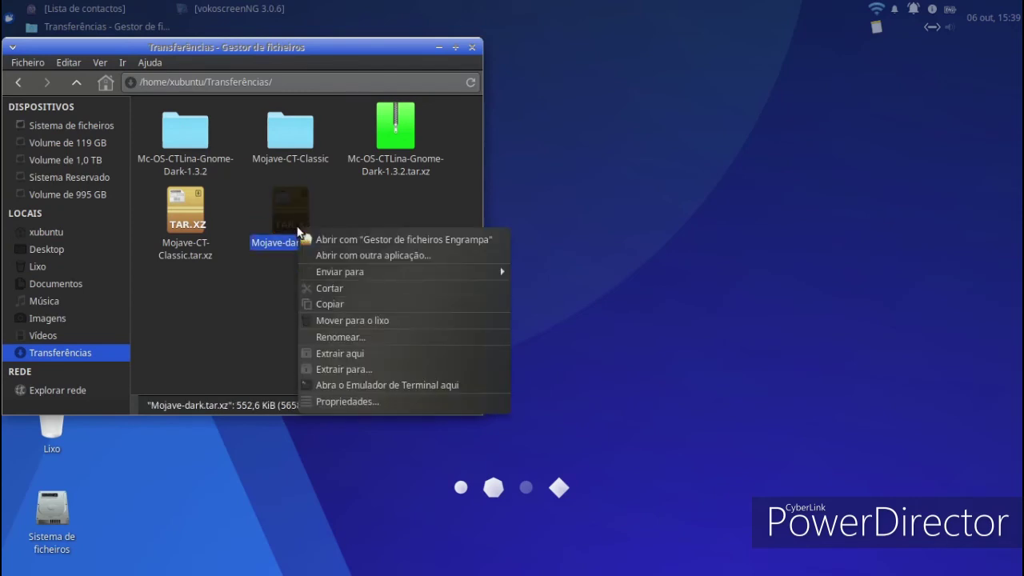
click(302, 357)
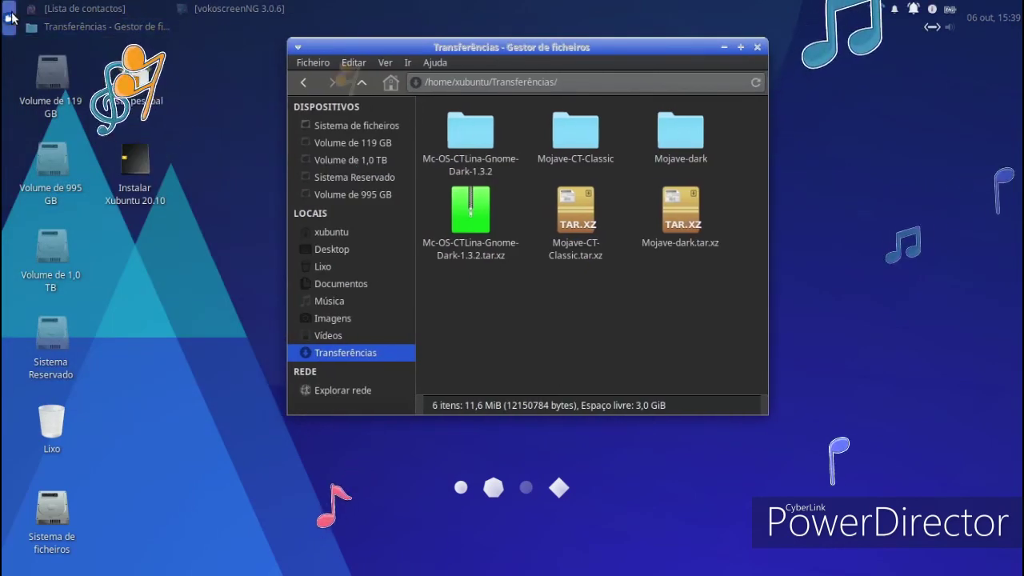
- Reopen the Aparência settings and move both windows so the theme list and the Transferências files are accessible together
click(12, 16)
click(215, 407)
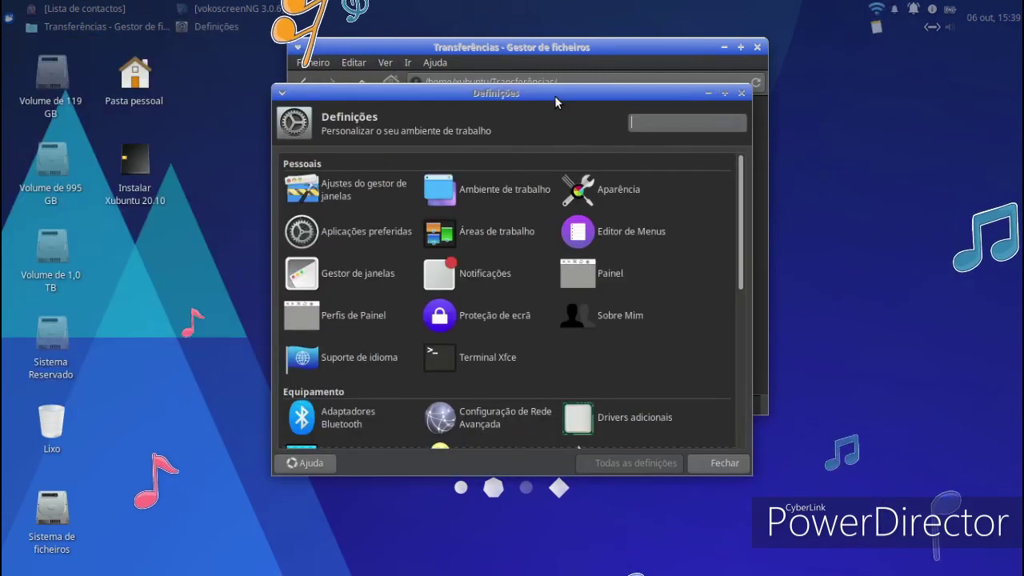
drag(557, 98, 748, 137)
click(772, 230)
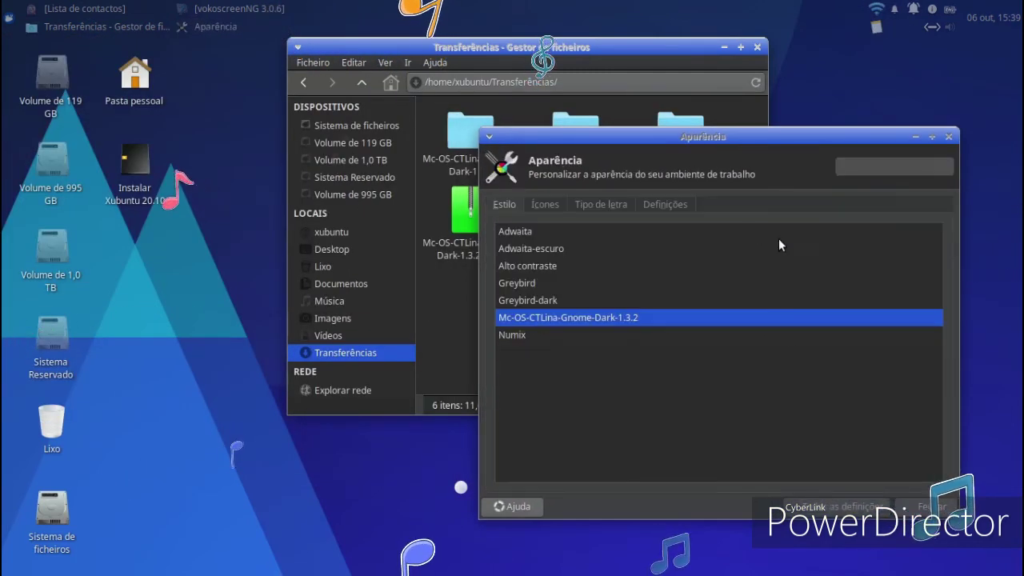
drag(467, 45, 232, 61)
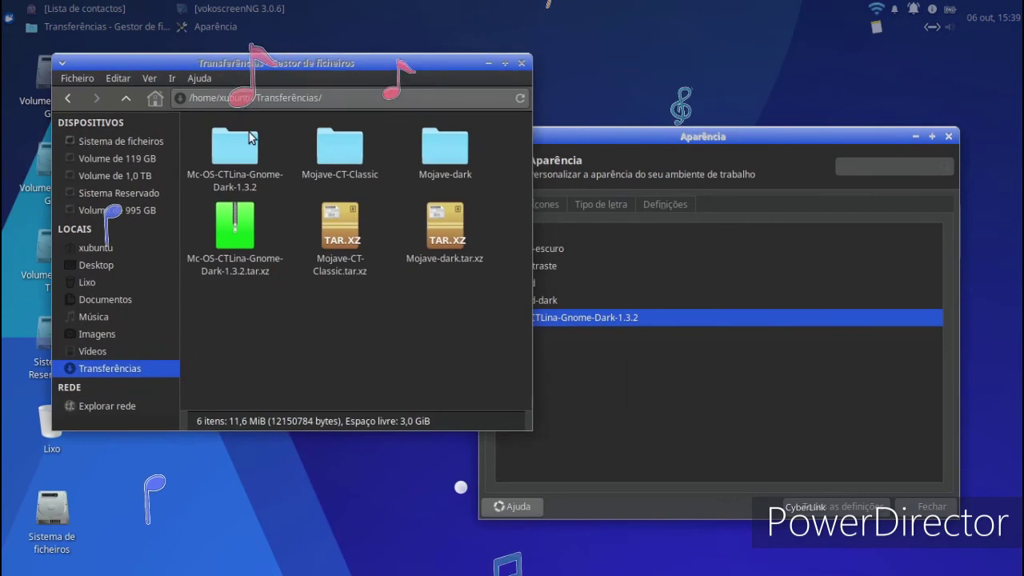
- Drop the Mc-OS-CTLina-Gnome-Dark-1.3.2.tar.xz archive onto the Aparência style list, then close both windows
drag(232, 228, 656, 356)
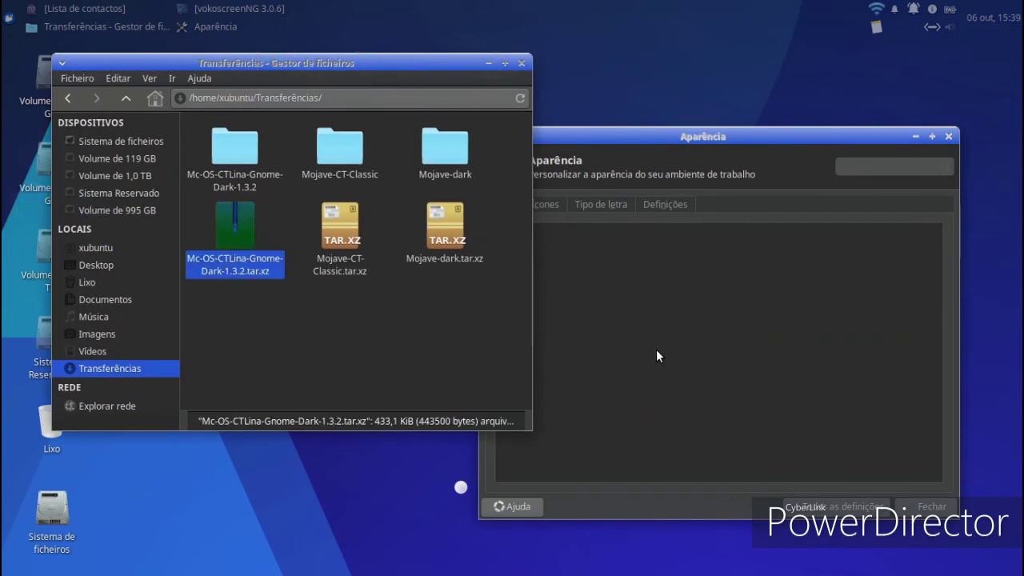
click(522, 64)
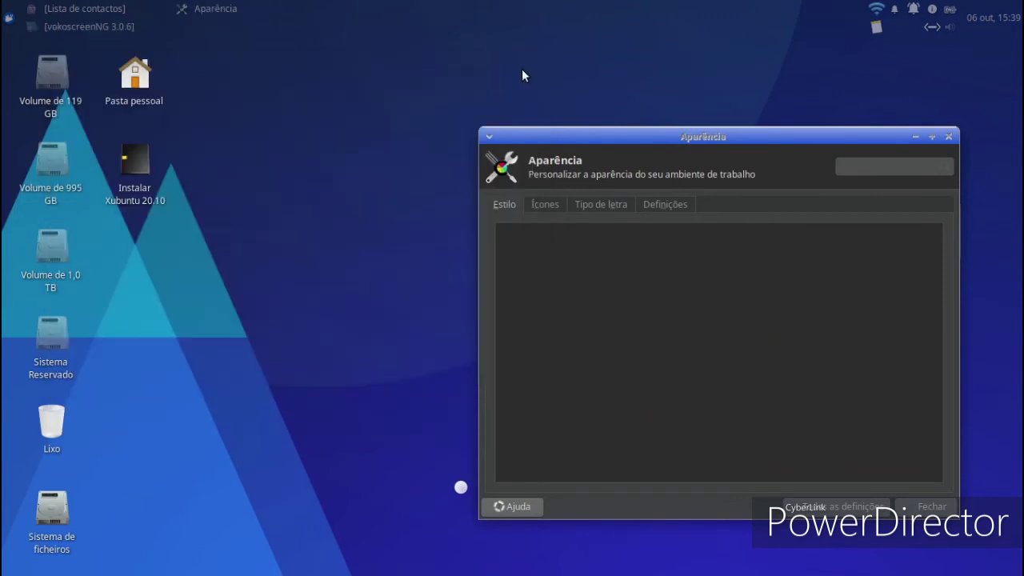
click(949, 138)
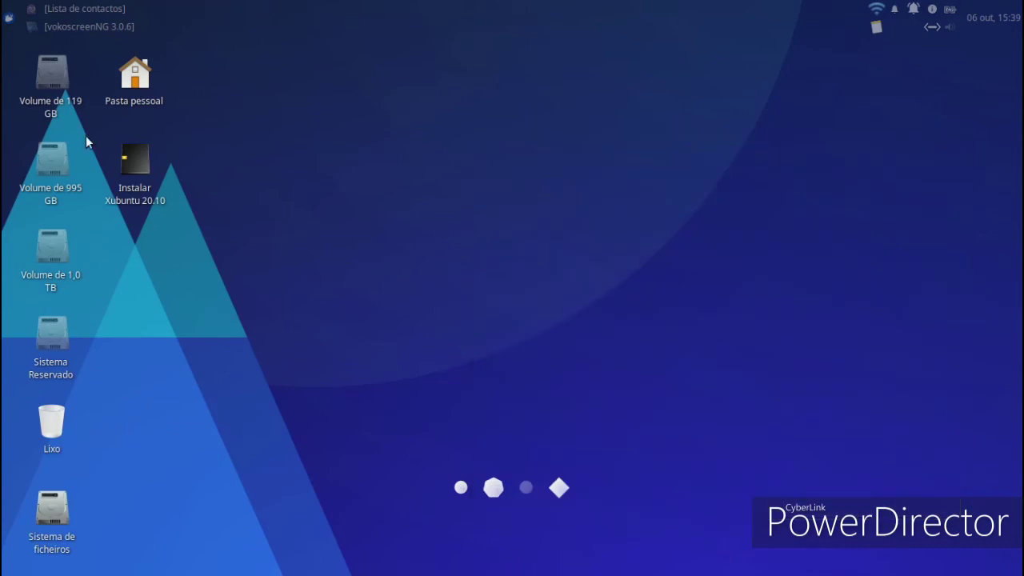
- Set the desktop style to Greybird in the Aparência settings and close them
click(9, 18)
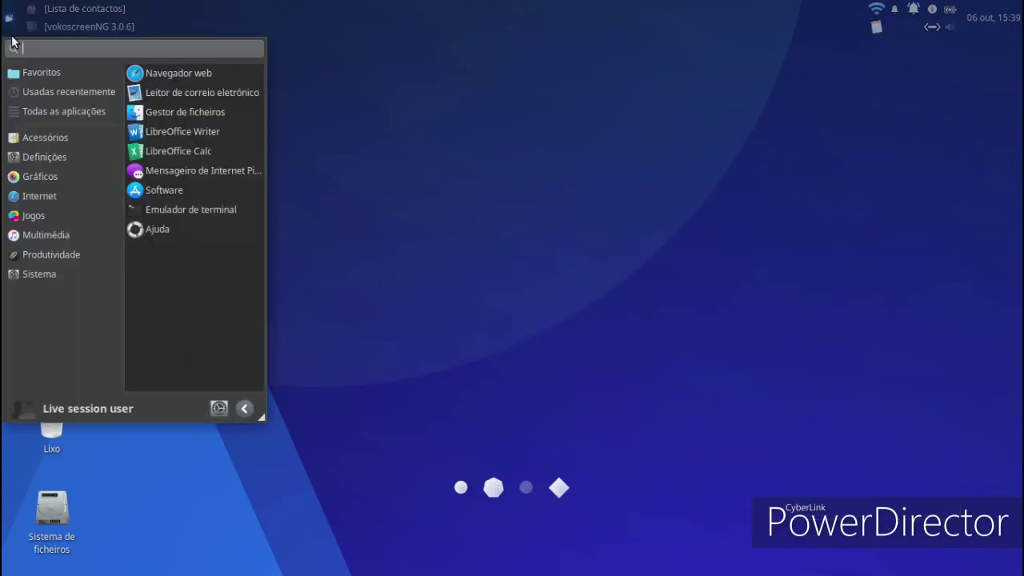
click(219, 408)
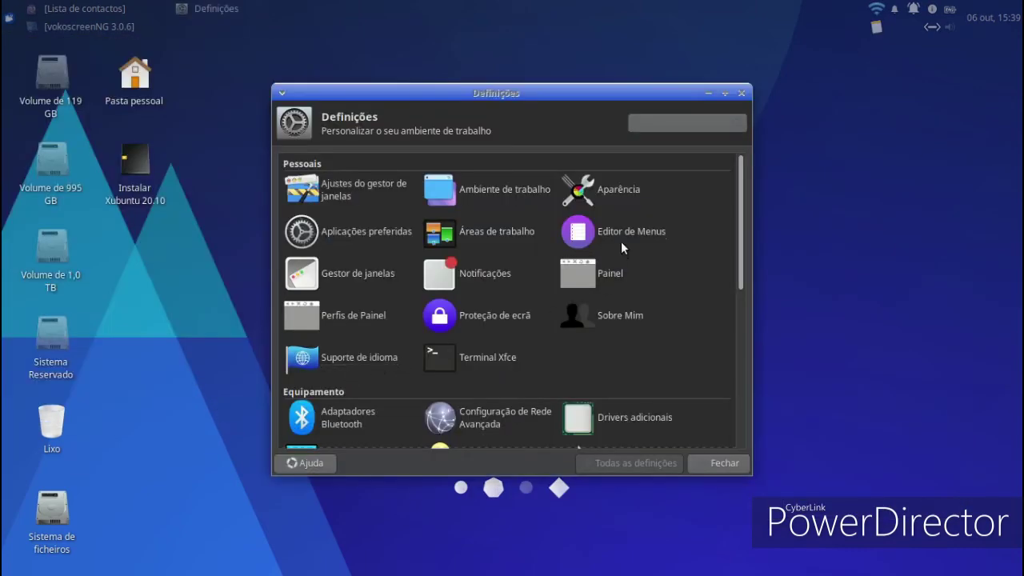
click(621, 190)
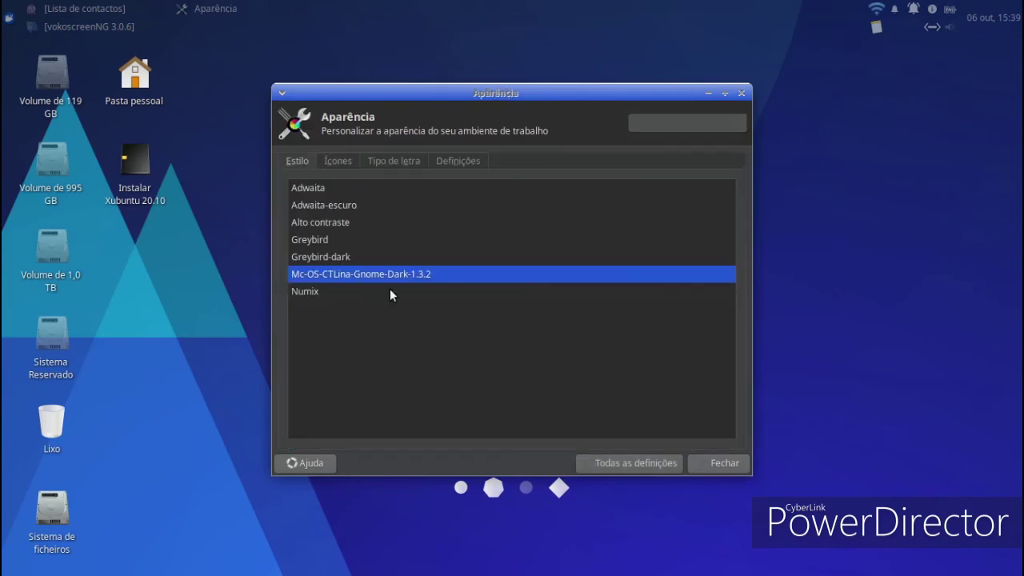
click(311, 244)
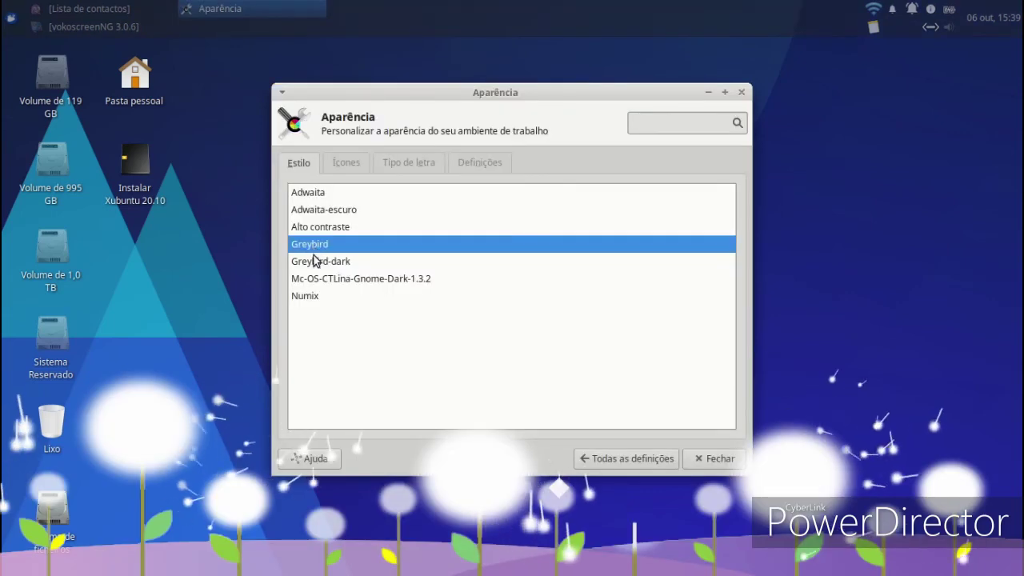
click(11, 17)
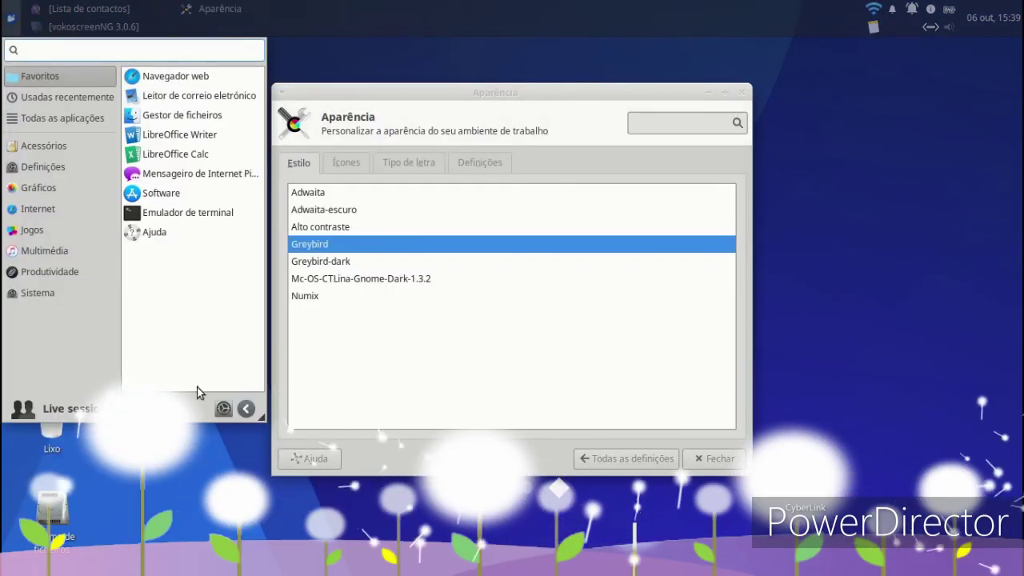
click(408, 442)
click(694, 456)
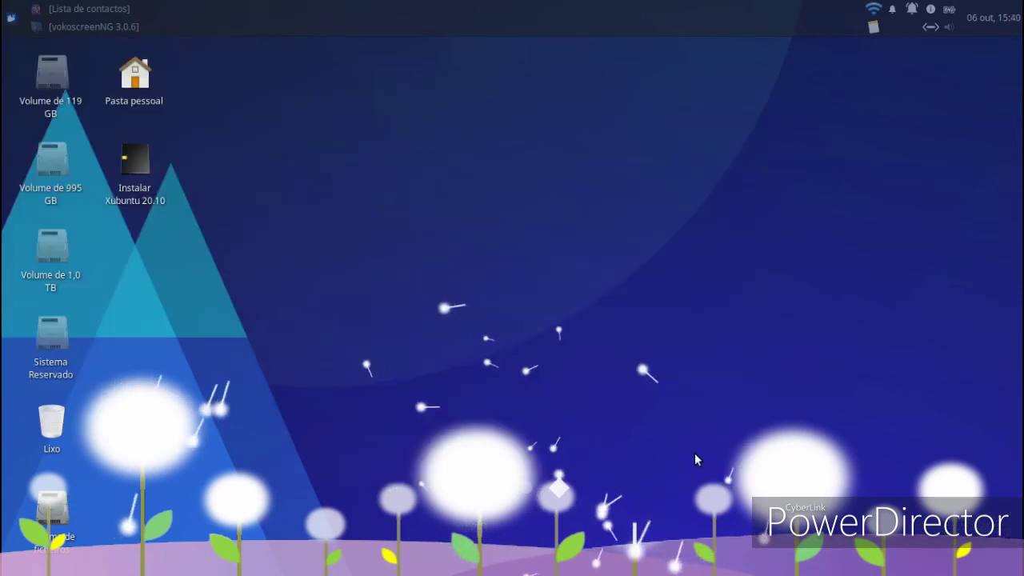
- Open the Transferências folder inside the home folder to reach the downloaded theme archives
double_click(113, 92)
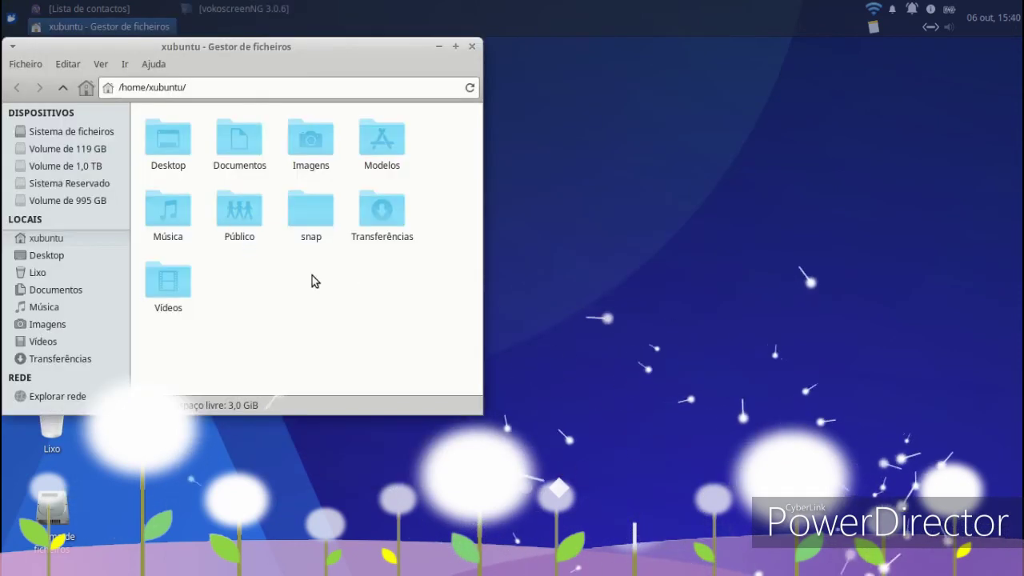
double_click(376, 216)
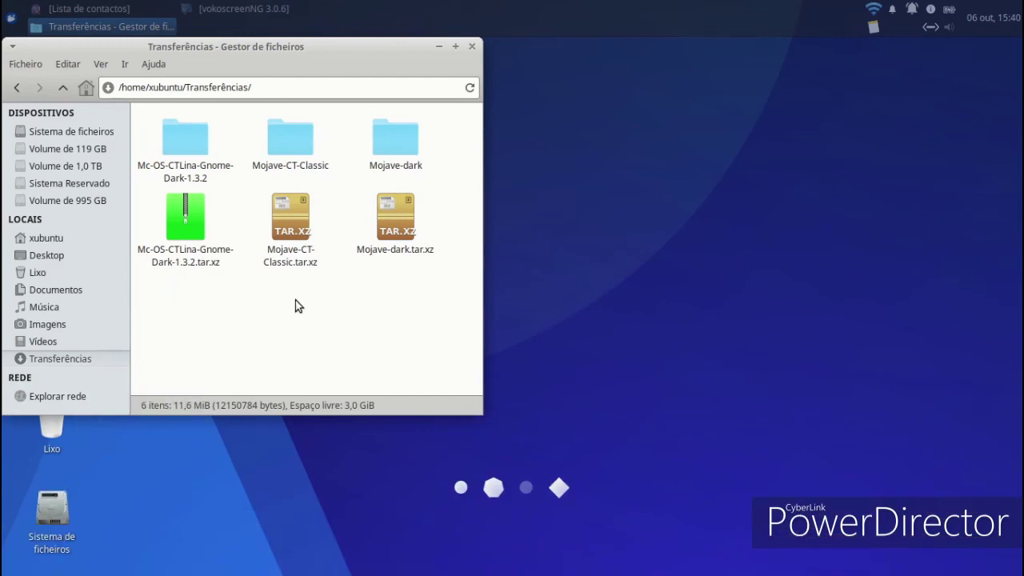
right_click(394, 231)
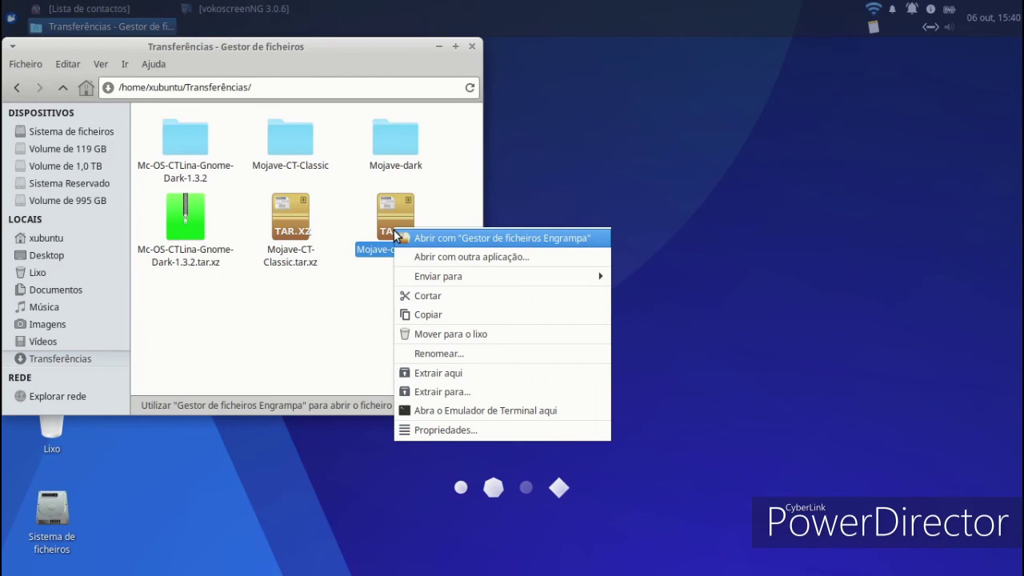
click(275, 272)
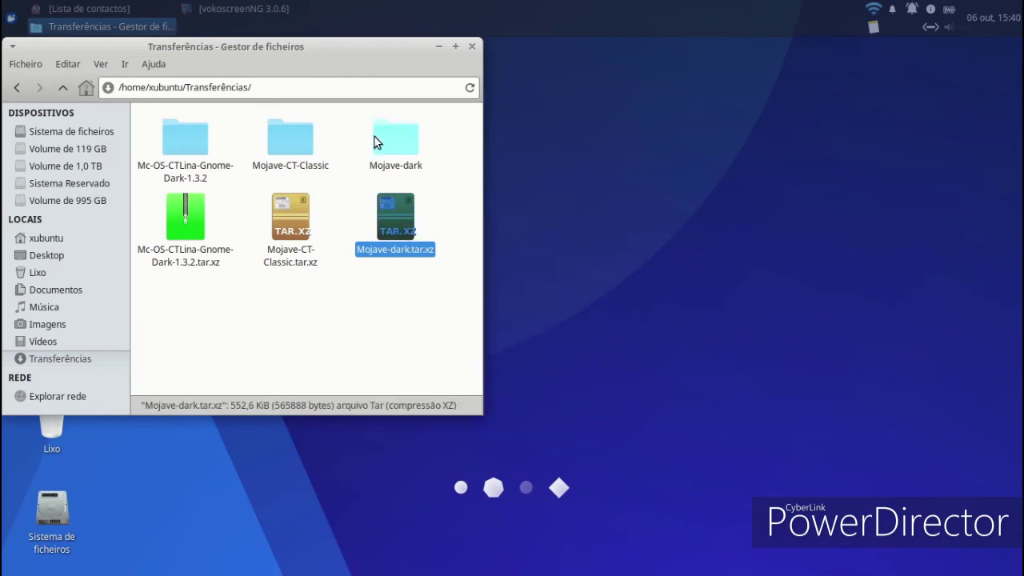
- Open the Aparência settings and arrange them beside the Transferências window so the style list and Mojave-dark.tar.xz are both accessible
drag(213, 46, 522, 86)
click(11, 16)
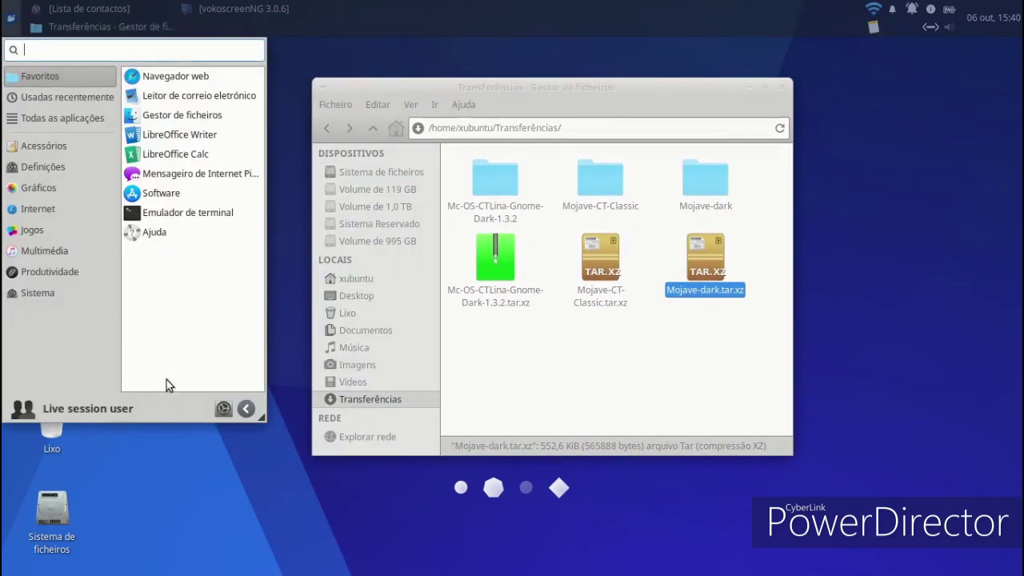
click(223, 409)
drag(503, 99, 265, 108)
click(382, 215)
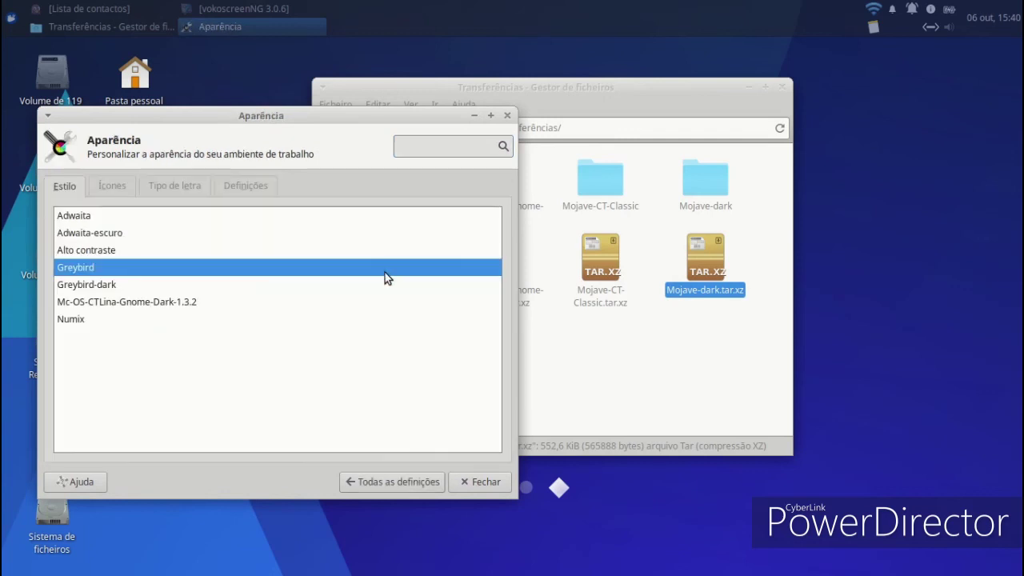
- Drop the Mojave-dark.tar.xz archive onto the Aparência style list to install the theme, then close the settings
drag(725, 285, 168, 370)
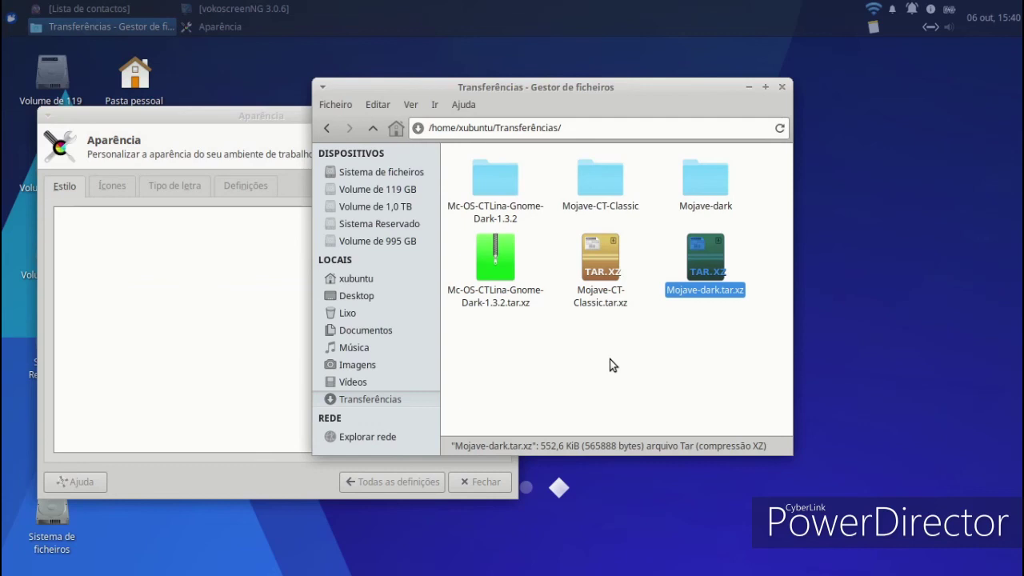
click(518, 348)
click(182, 129)
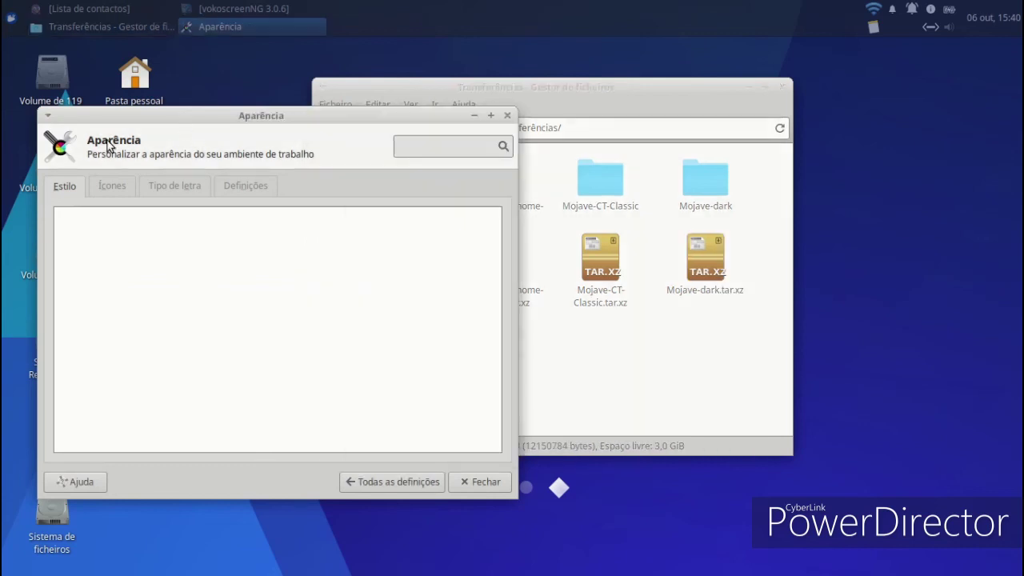
click(506, 118)
- Reopen the Aparência settings, apply the Mojave-dark style and close them
click(19, 21)
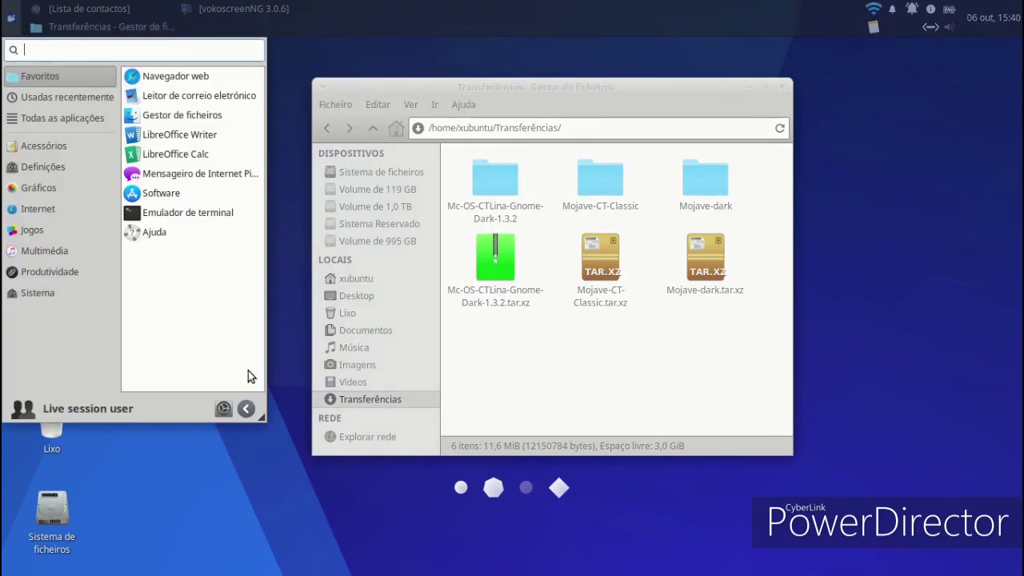
click(224, 409)
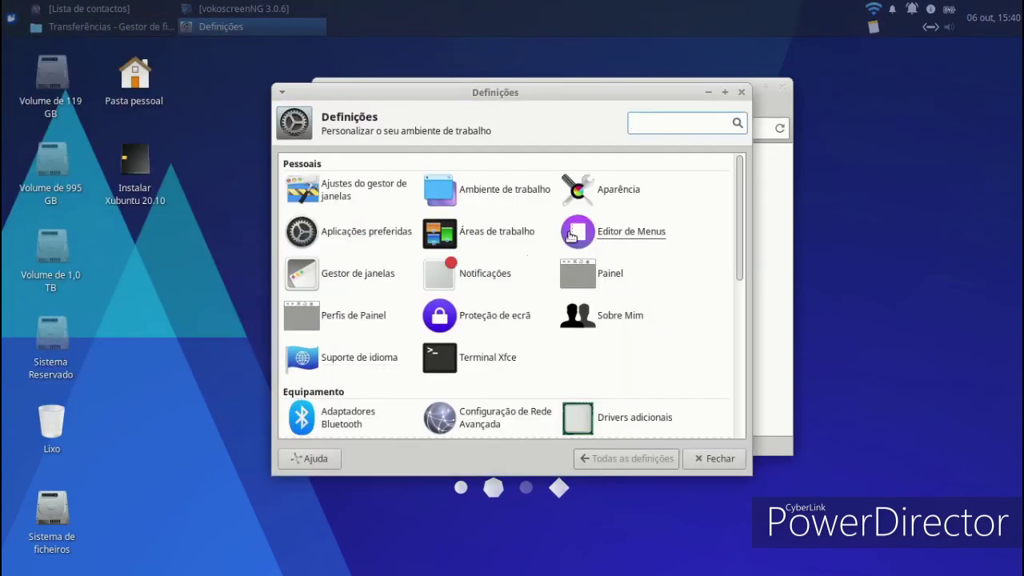
click(620, 199)
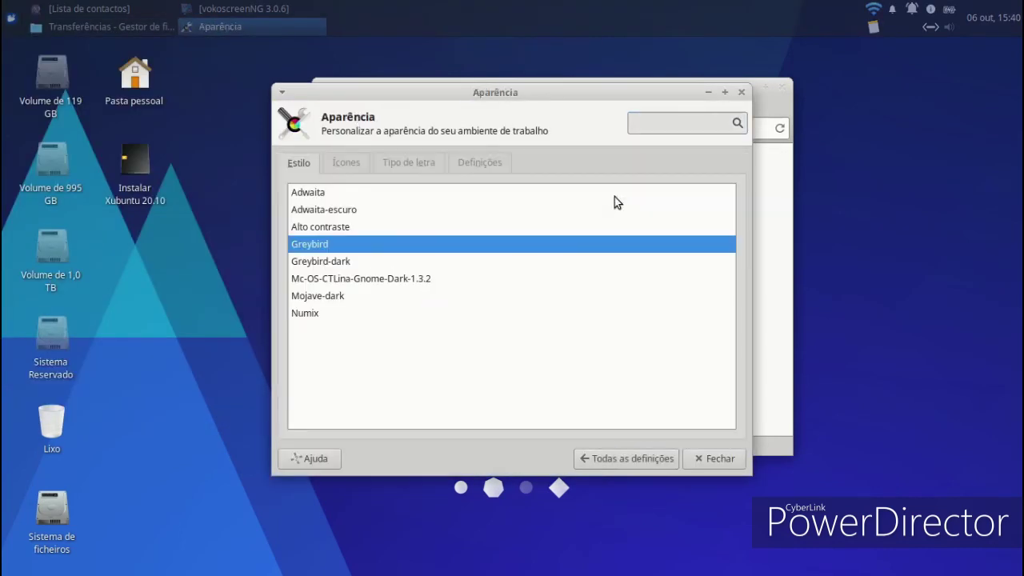
click(329, 302)
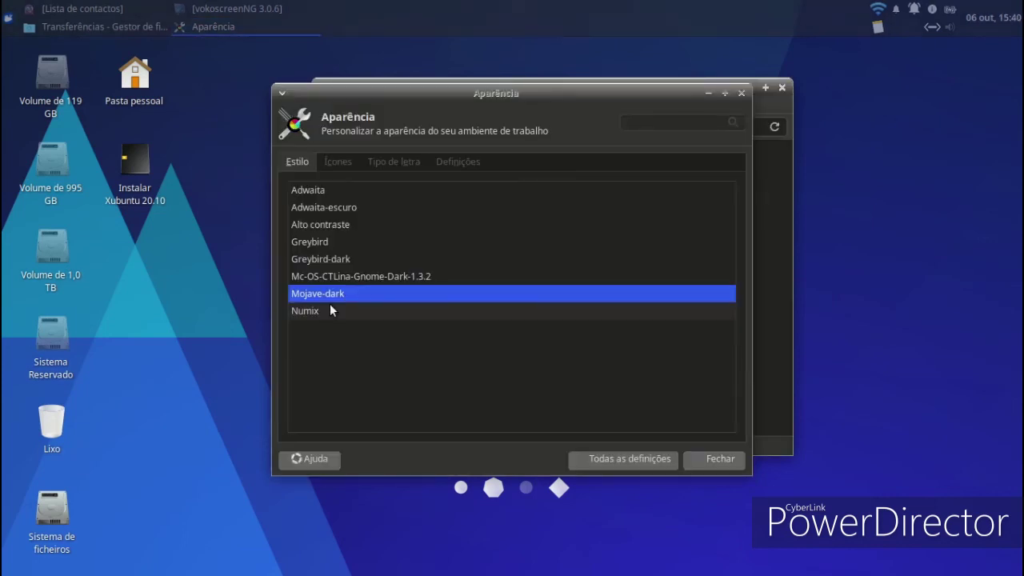
click(712, 459)
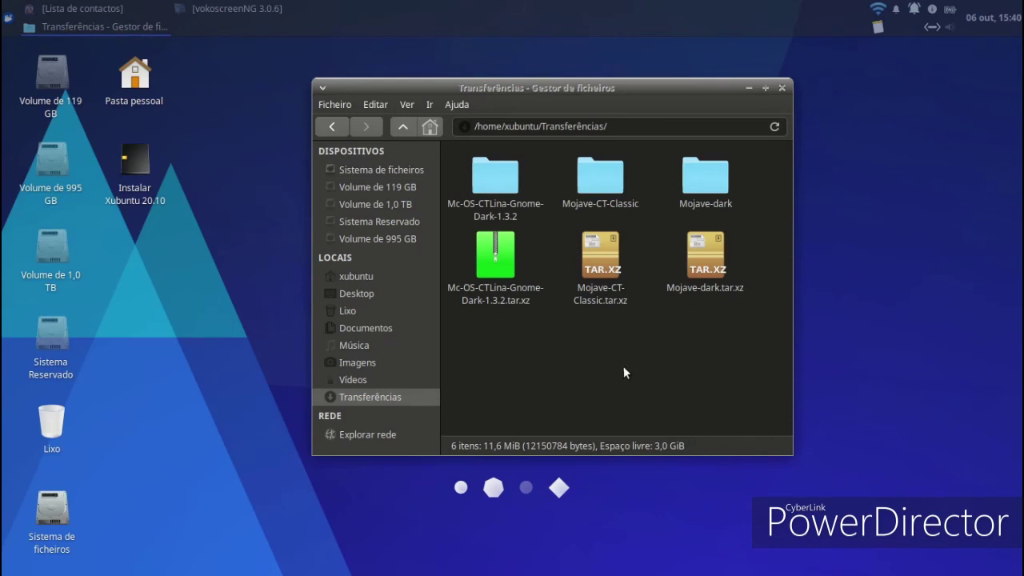
- Copy the Mojave-dark folder in Transferências and close the file manager window
right_click(697, 176)
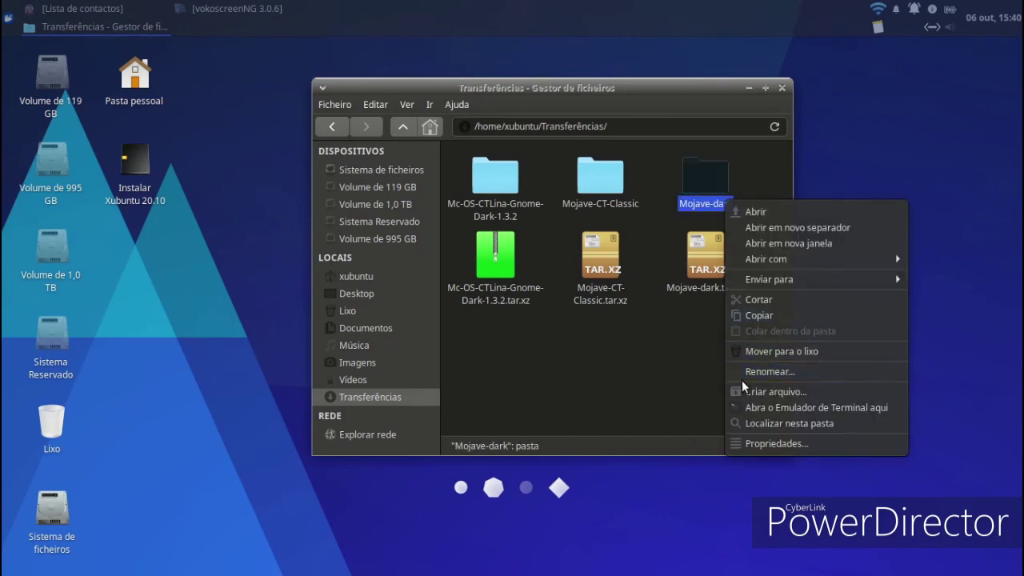
click(755, 316)
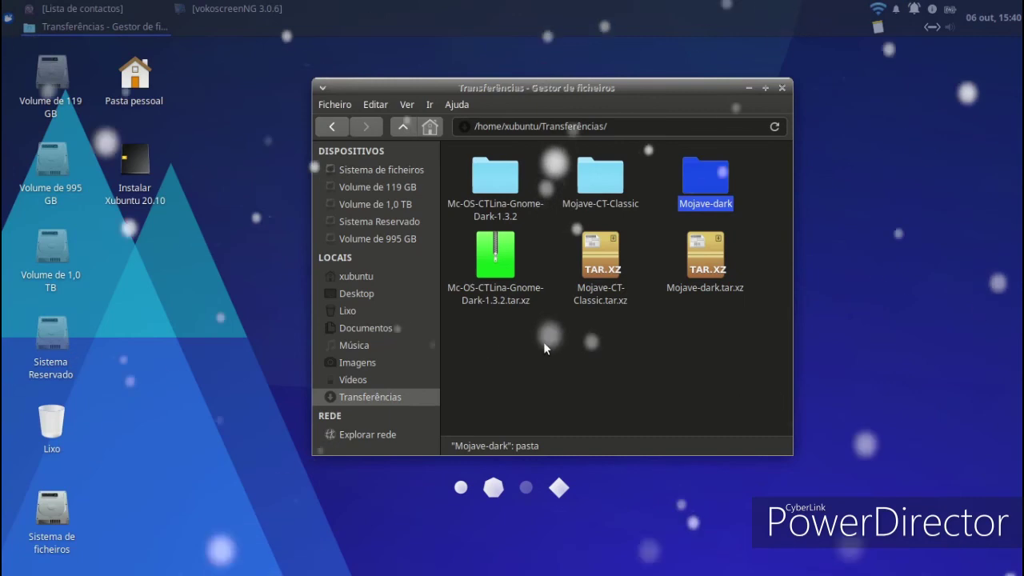
click(782, 88)
- Widen the applications menu, show its Sistema category and close it
click(8, 17)
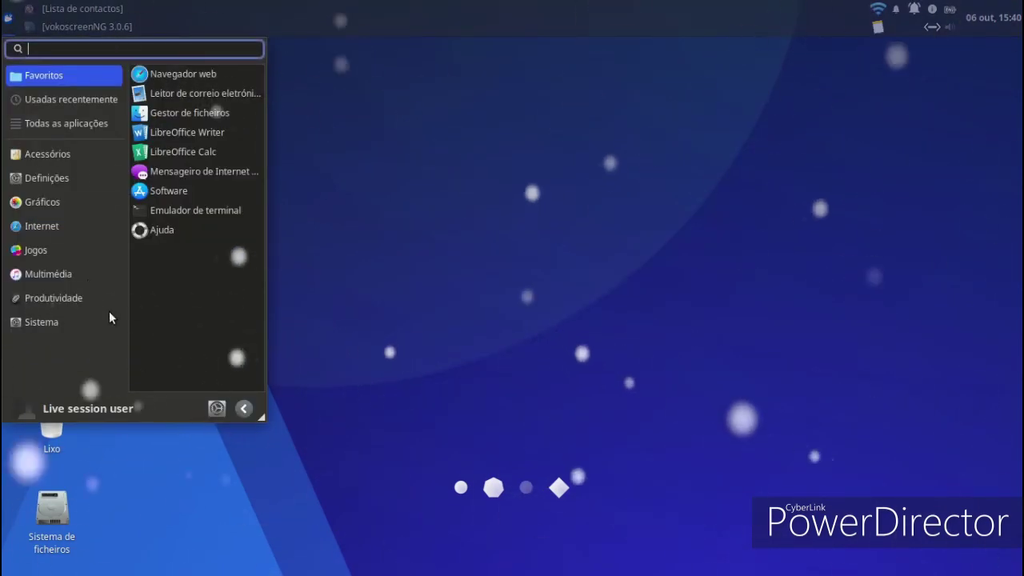
drag(259, 409, 324, 408)
click(55, 320)
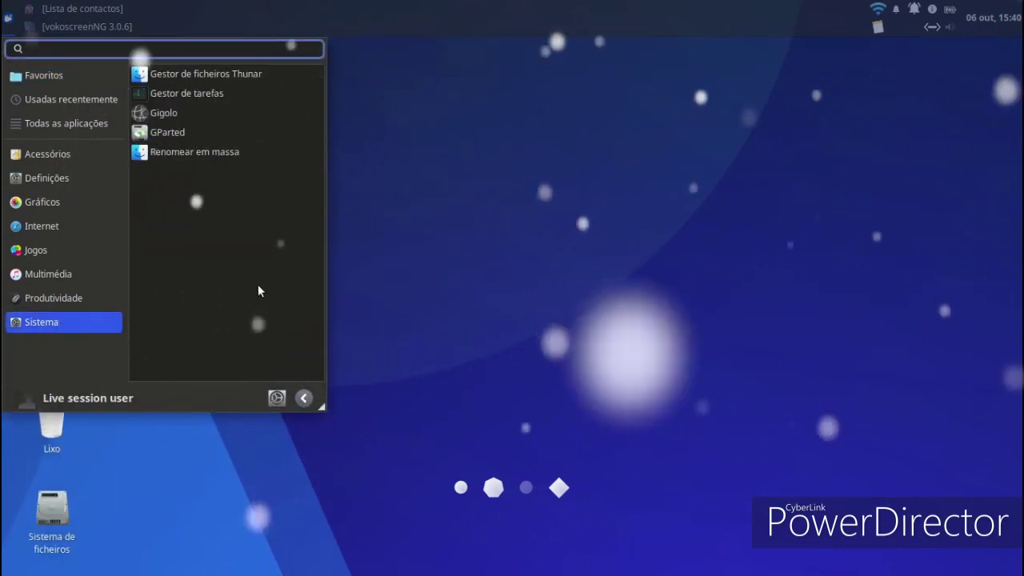
click(464, 142)
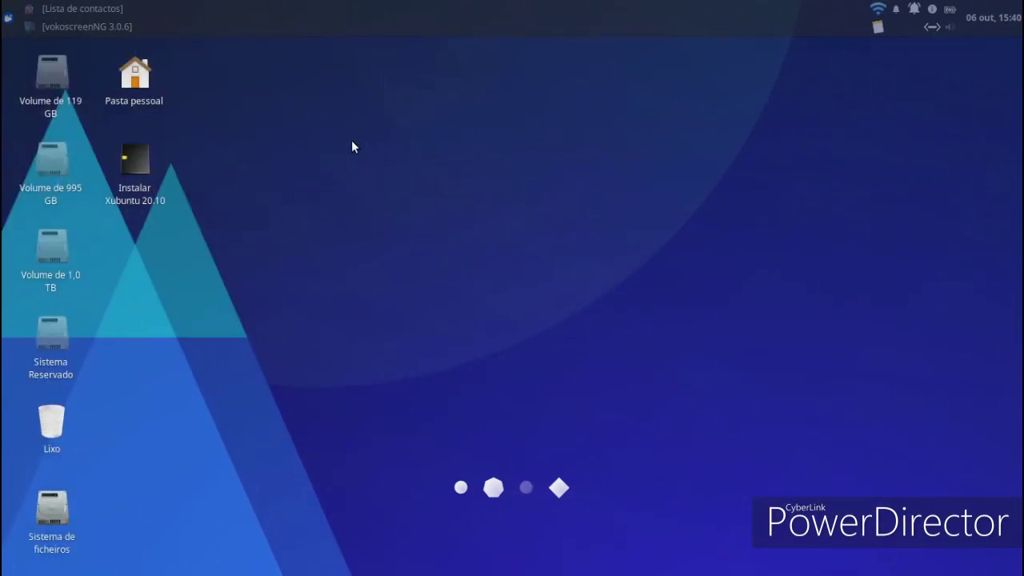